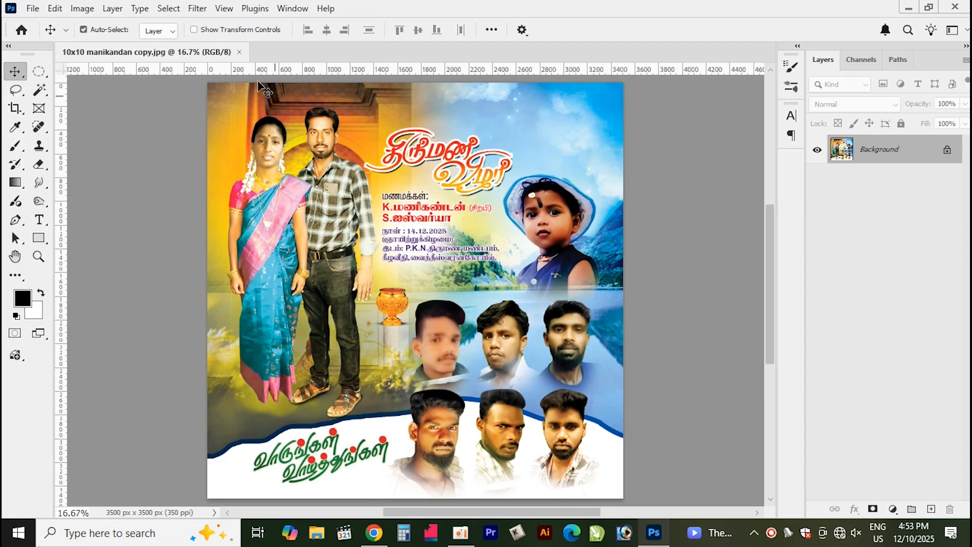
Close the open poster JPG and create a new 10 × 10 inch document at 350 pixels/inch
left_click(240, 52)
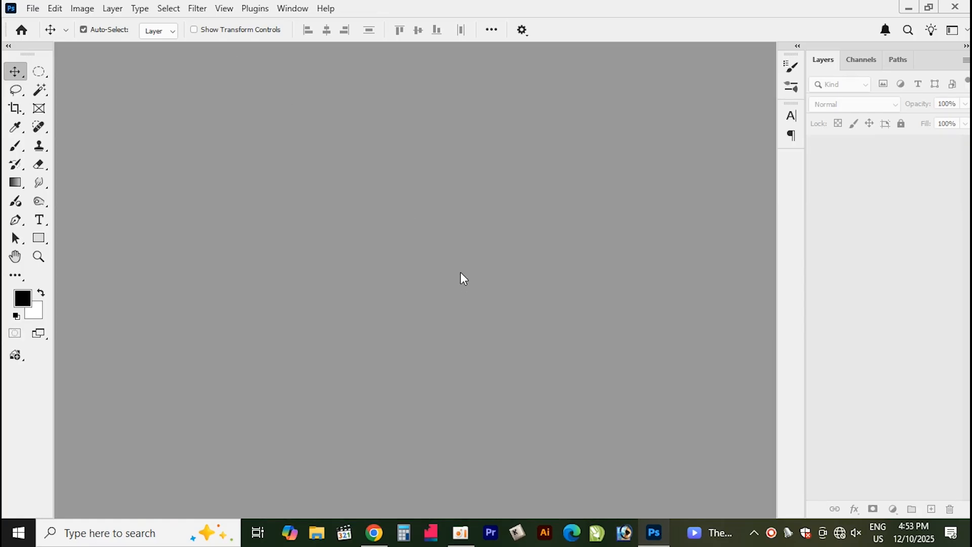
key("ctrl+n")
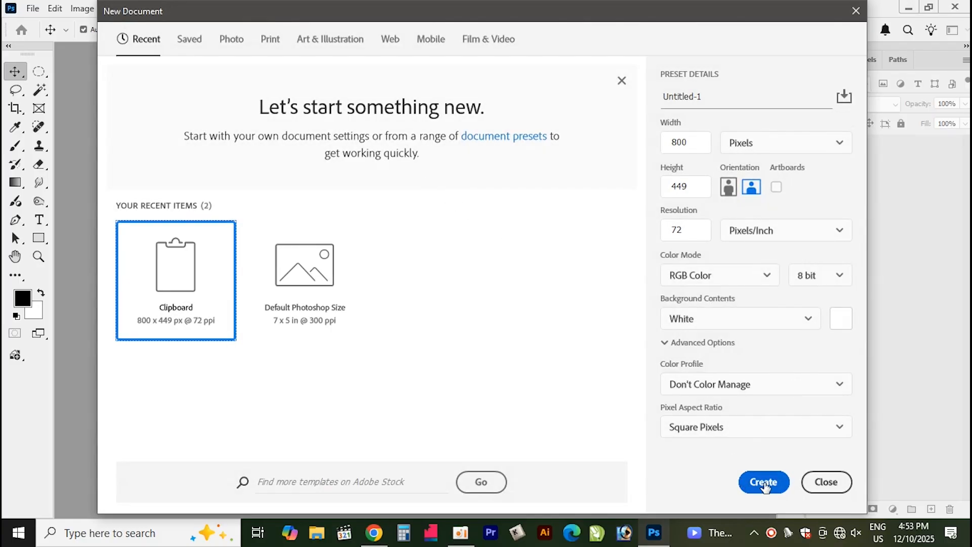
key("Tab")
type("10")
key("Tab")
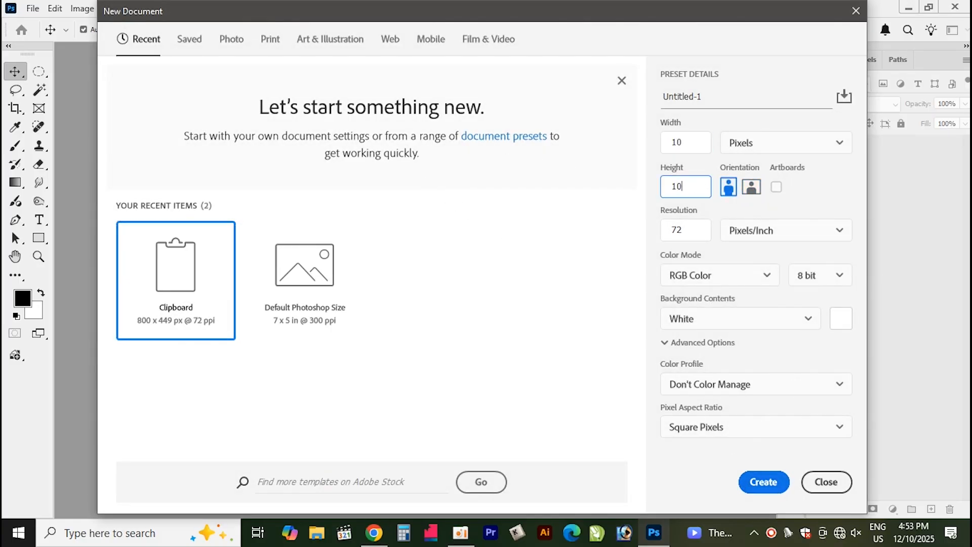
left_click(785, 142)
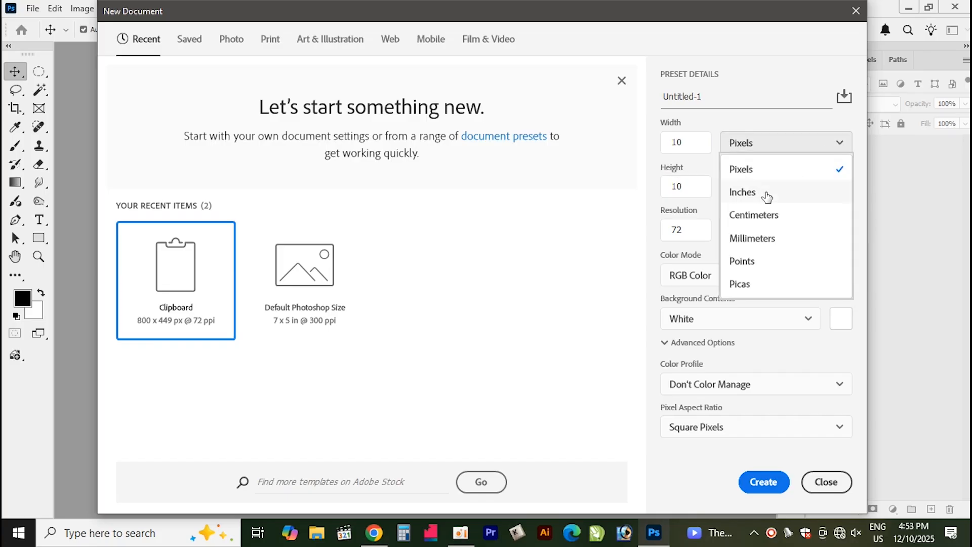
left_click(764, 191)
type("10")
key("Tab")
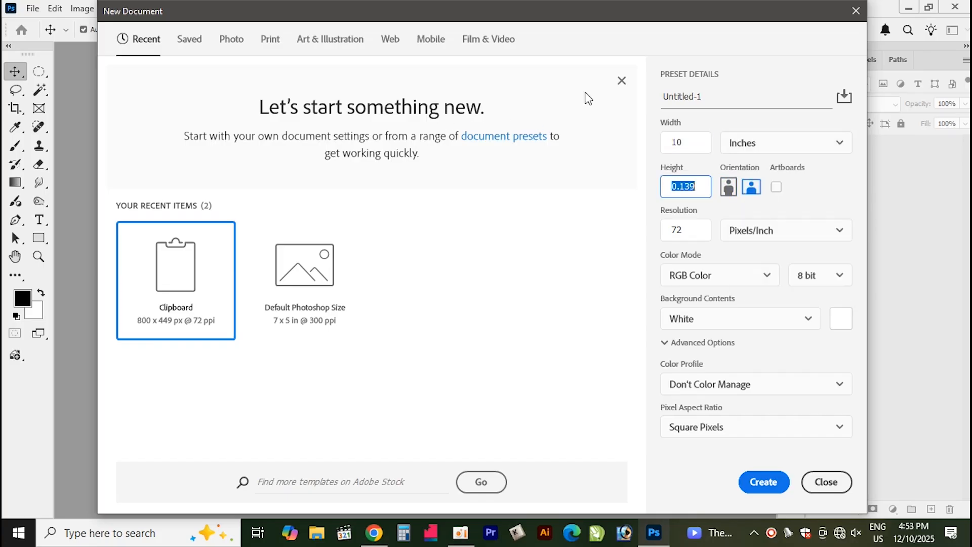
key("Tab")
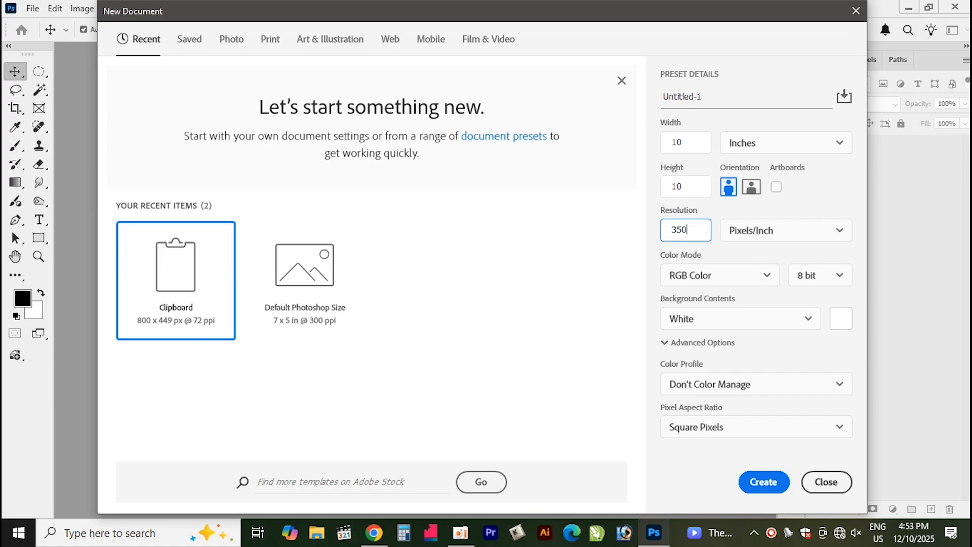
type("350")
left_click(763, 481)
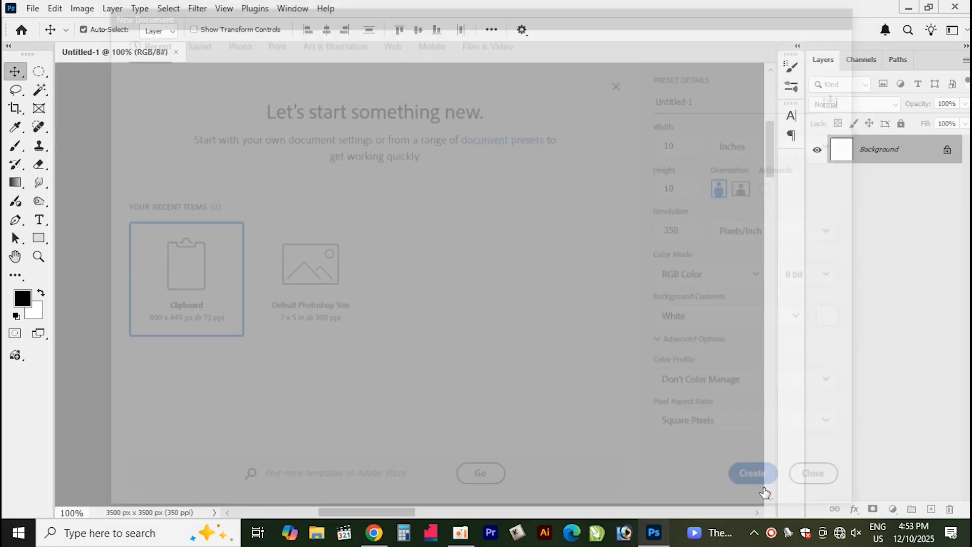
Convert the new document to CMYK color mode
left_click(82, 9)
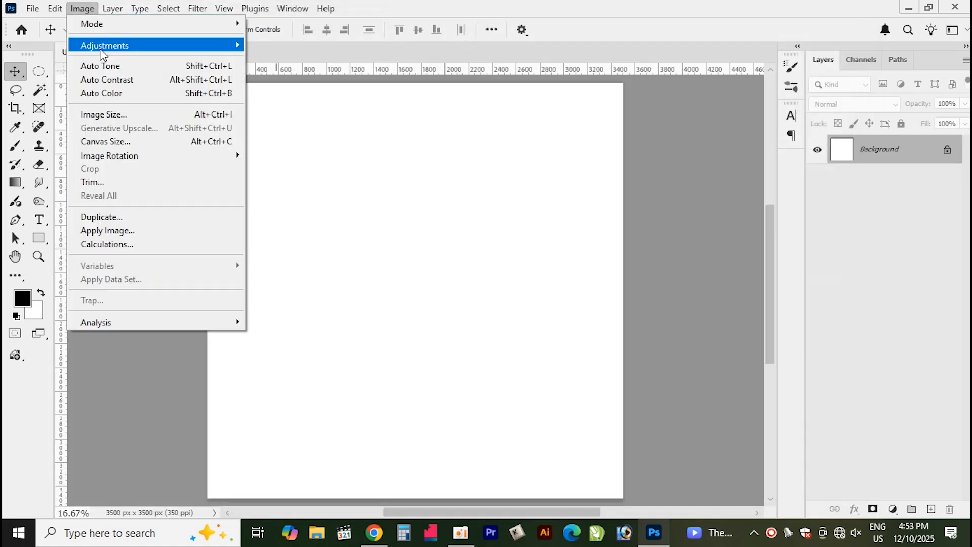
mouse_move(111, 25)
left_click(284, 91)
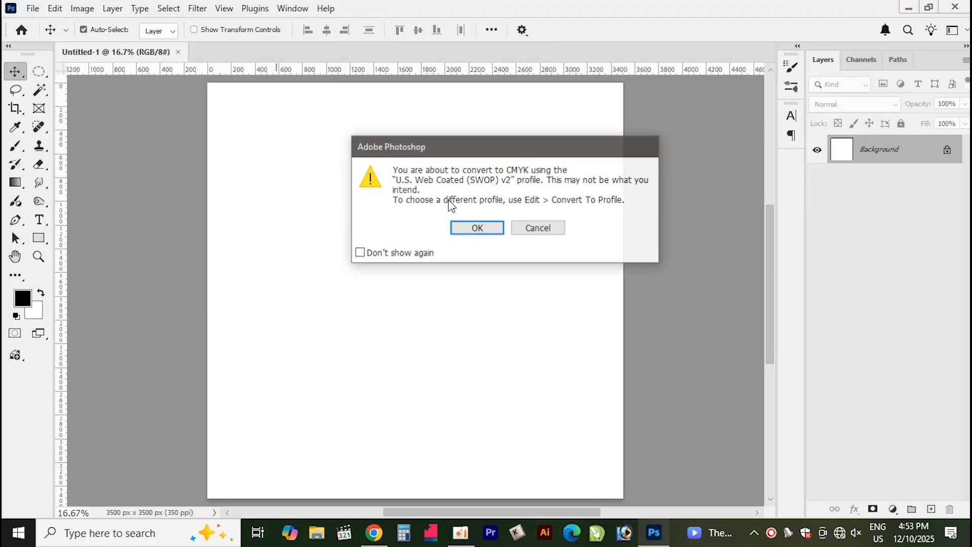
left_click(494, 230)
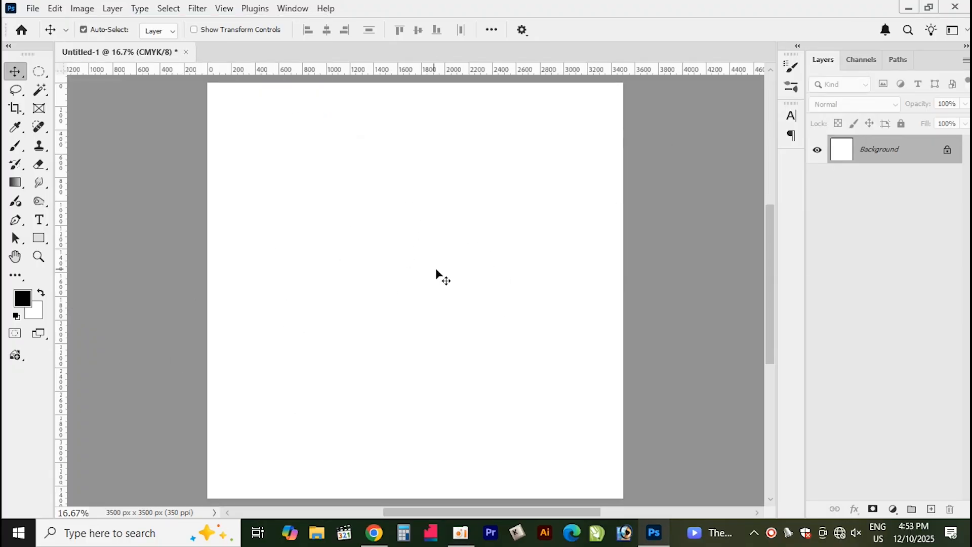
Open the 10x10 manikandan.psd poster file
key("ctrl+o")
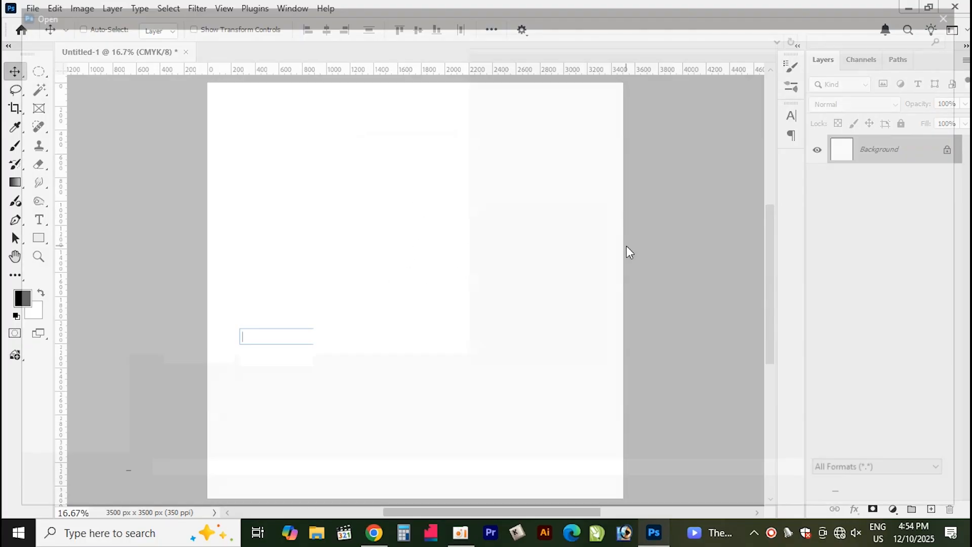
double_click(546, 121)
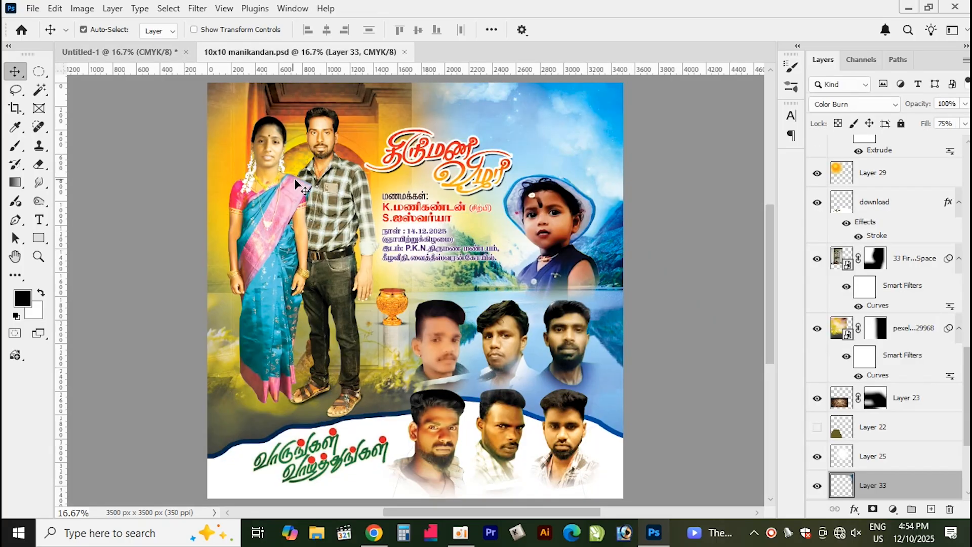
left_click(295, 180)
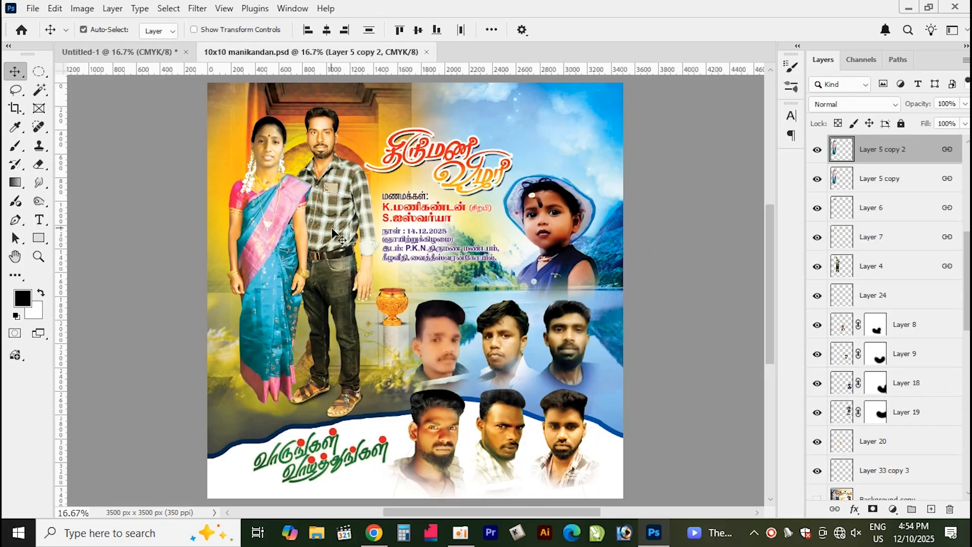
Copy the couple's photo layers from the poster into the new document
left_click_drag(333, 230, 374, 159)
key("ctrl+z")
left_click_drag(319, 224, 347, 124)
key("ctrl+z")
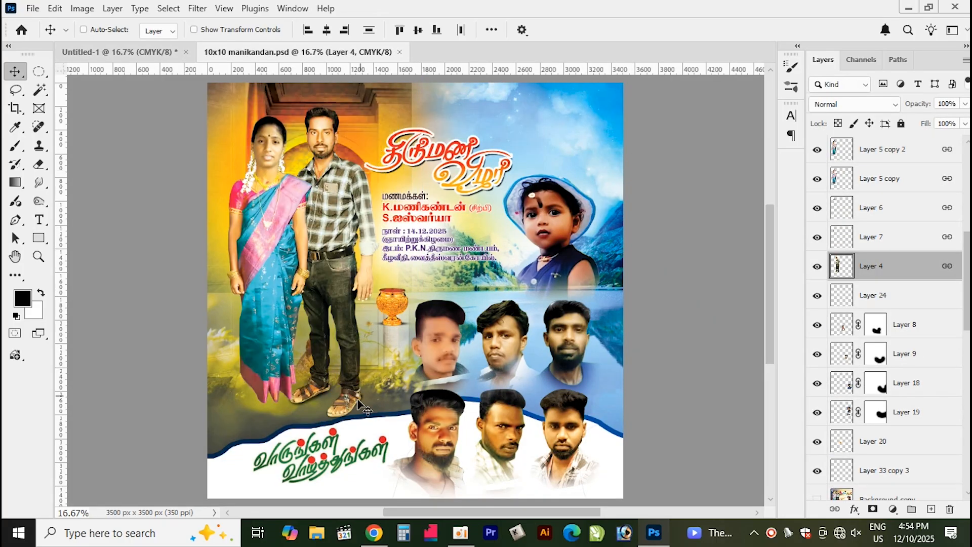
left_click_drag(337, 350, 335, 325)
key("ctrl+z")
left_click_drag(319, 277, 325, 247)
key("ctrl+z")
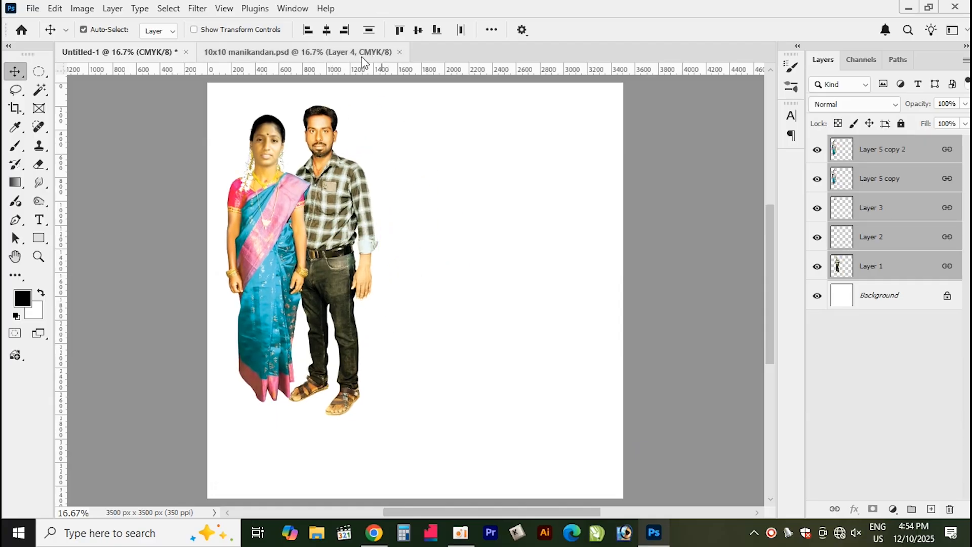
Copy the child's photo from the poster into the new document
left_click(361, 54)
left_click_drag(580, 301, 557, 319)
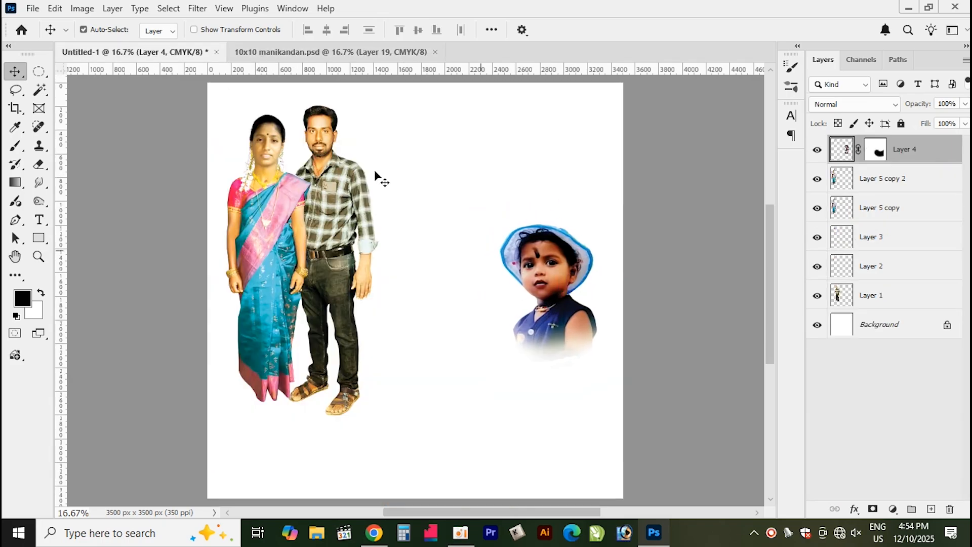
Copy the top row of three men's photos into the new document and move the child's photo up
left_click(338, 56)
left_click_drag(585, 376, 566, 390)
left_click_drag(539, 245, 537, 215)
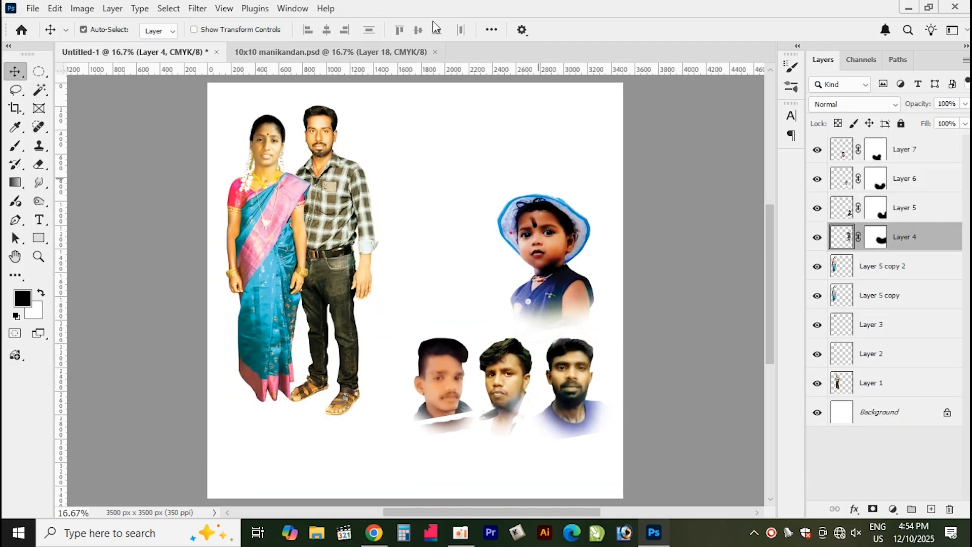
Copy the bottom row of three men's photos into the new document and rearrange both photo rows and the child
left_click(308, 52)
left_click_drag(494, 417, 448, 460)
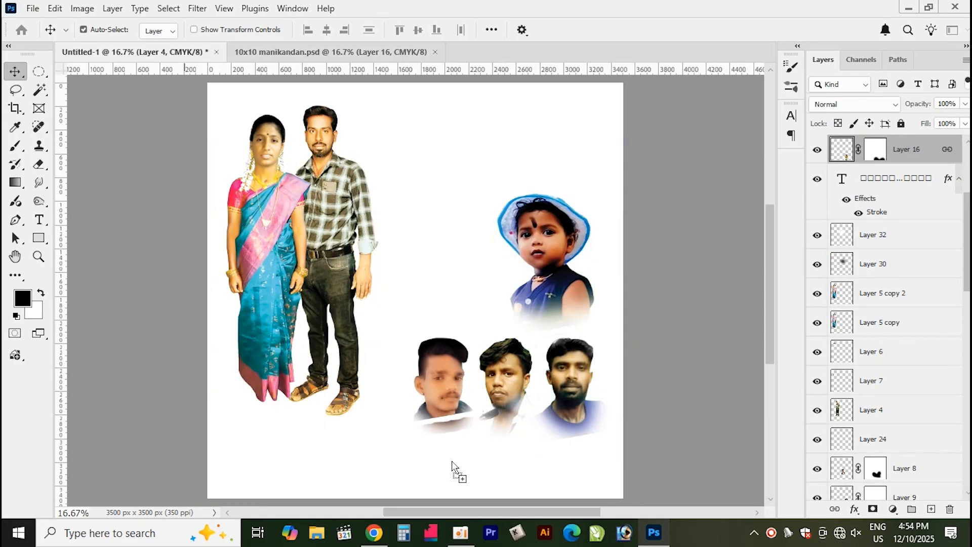
left_click_drag(504, 389, 508, 348)
left_click_drag(549, 233, 548, 198)
left_click(563, 440)
left_click_drag(559, 339, 564, 326)
left_click_drag(576, 447, 580, 438)
left_click_drag(522, 331, 509, 328)
left_click_drag(568, 433, 554, 421)
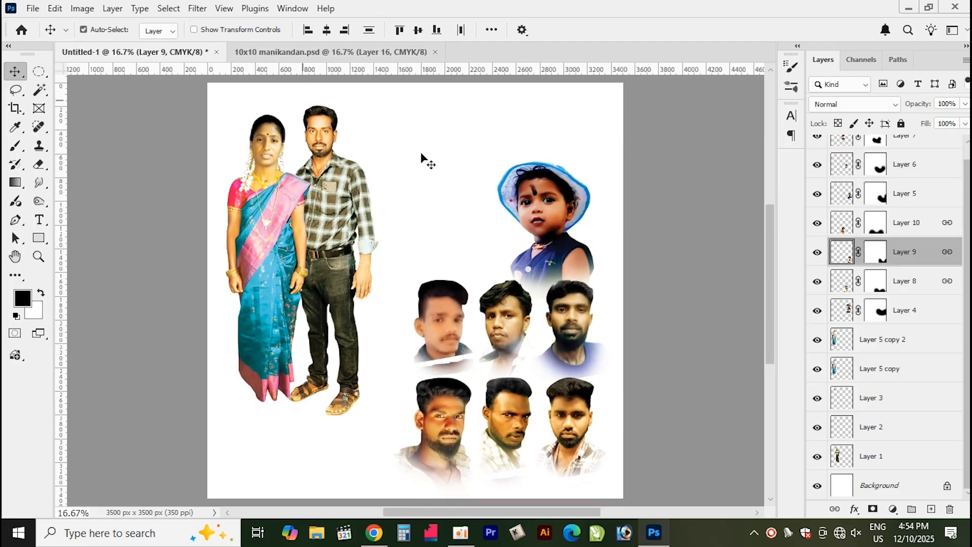
Select the Tamil title artwork and the details text layer in the poster
left_click(301, 52)
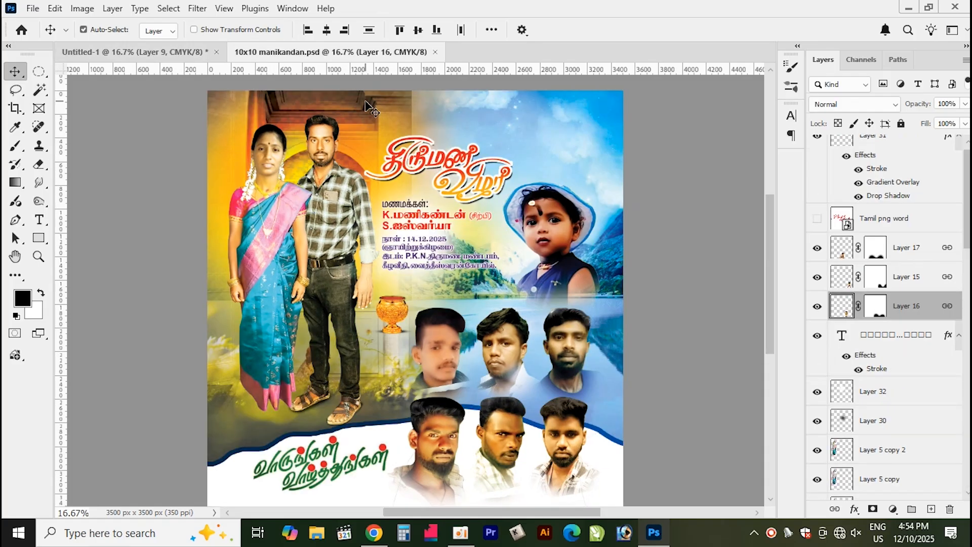
left_click(471, 172)
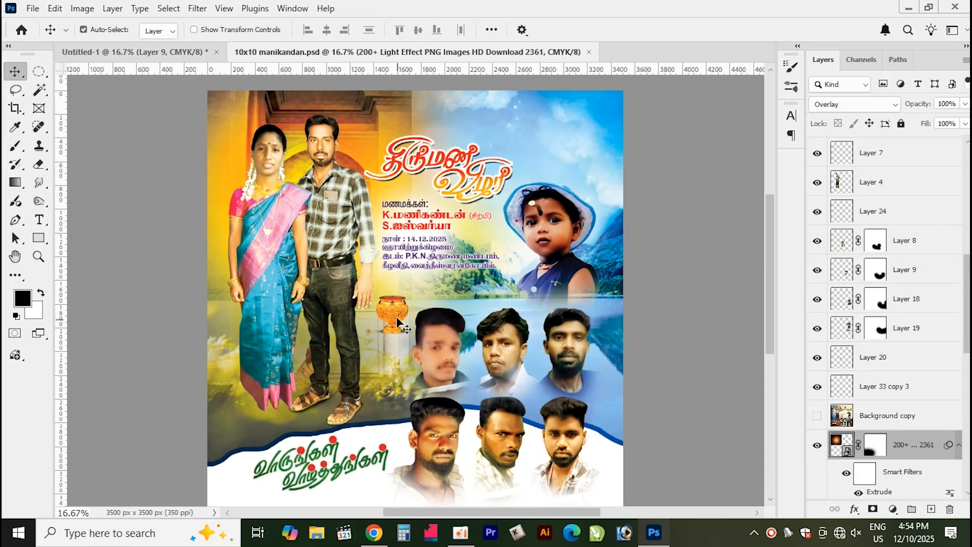
left_click(421, 154)
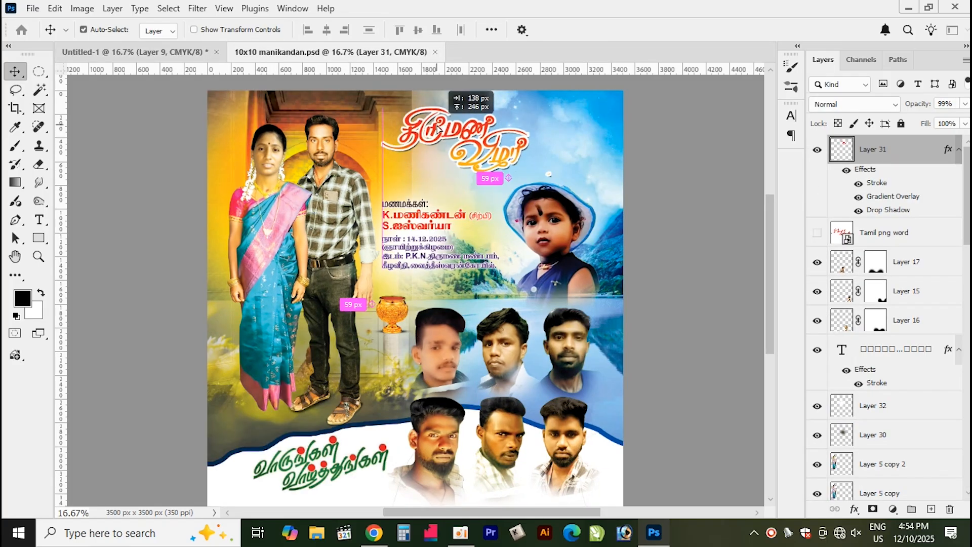
right_click(425, 217)
left_click(457, 223)
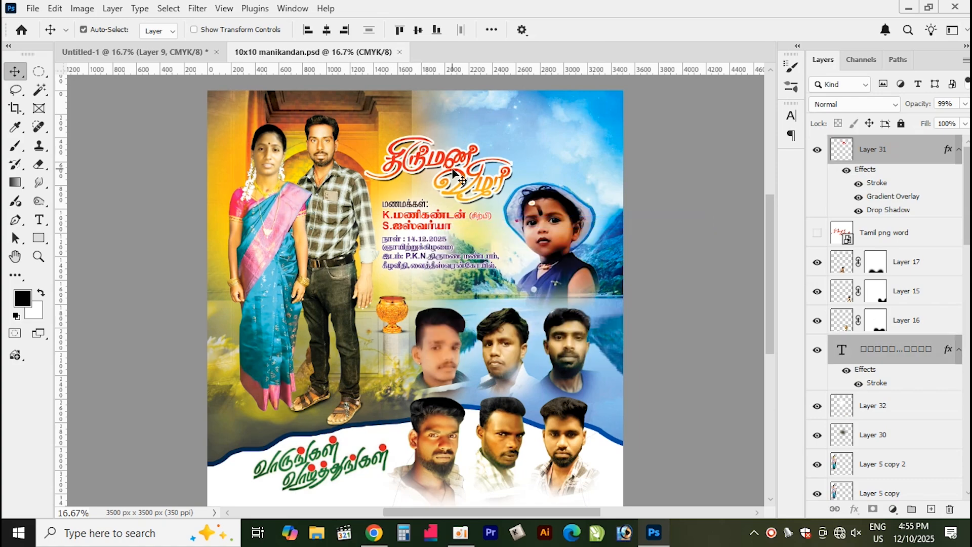
left_click_drag(446, 156, 453, 140)
key("ctrl+z")
left_click(446, 155)
left_click_drag(446, 158, 447, 133)
key("ctrl+z")
Link the title artwork with the details text, copy both into the new document and position them
right_click(434, 214)
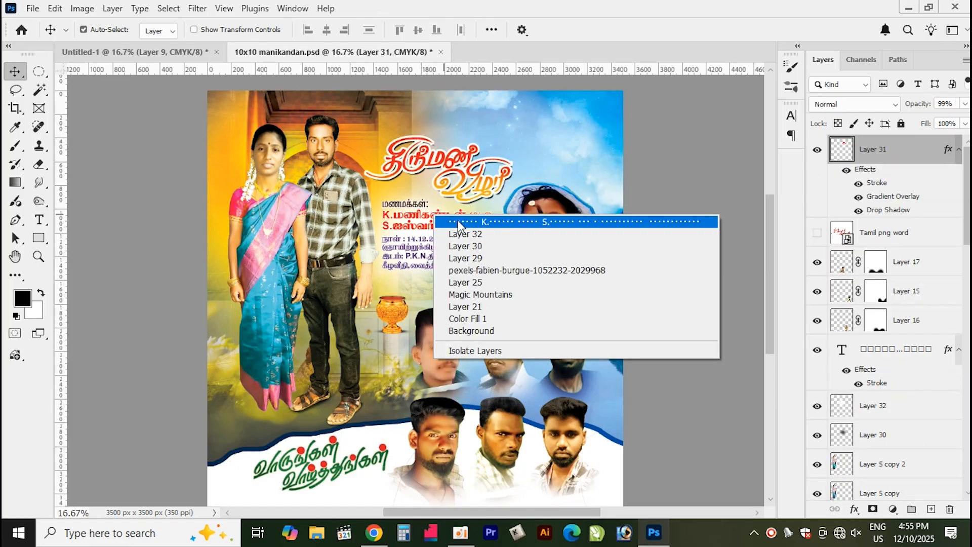
left_click(454, 222, "shift")
left_click(834, 508)
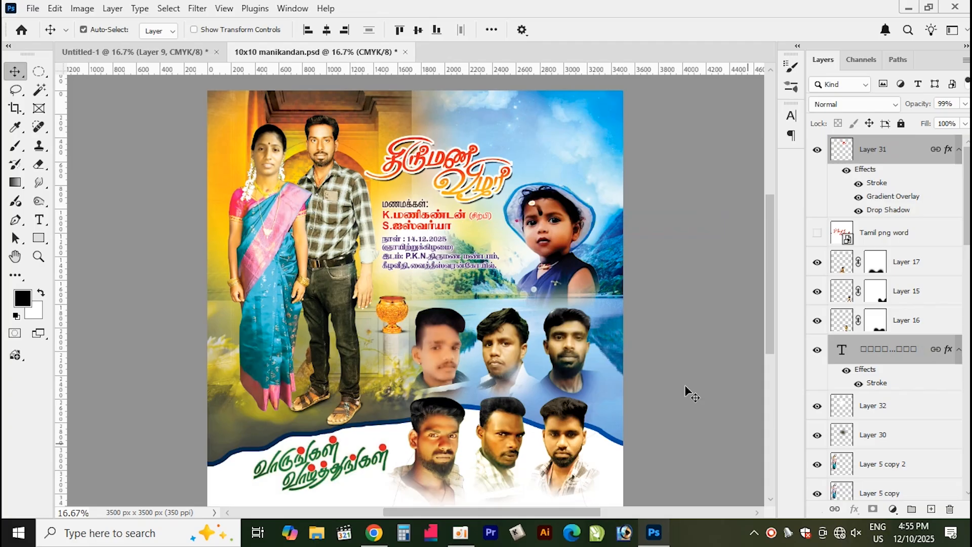
left_click_drag(472, 157, 441, 184)
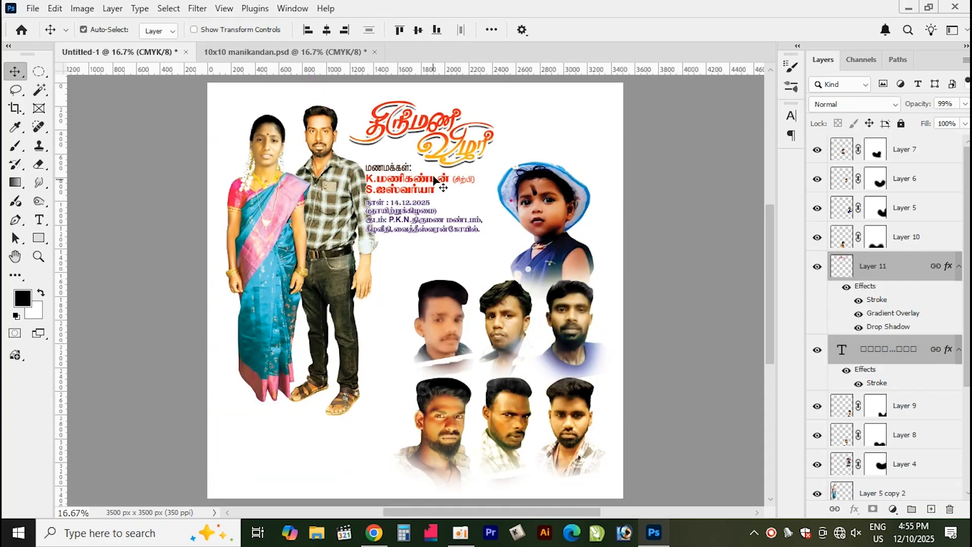
left_click_drag(443, 128, 458, 136)
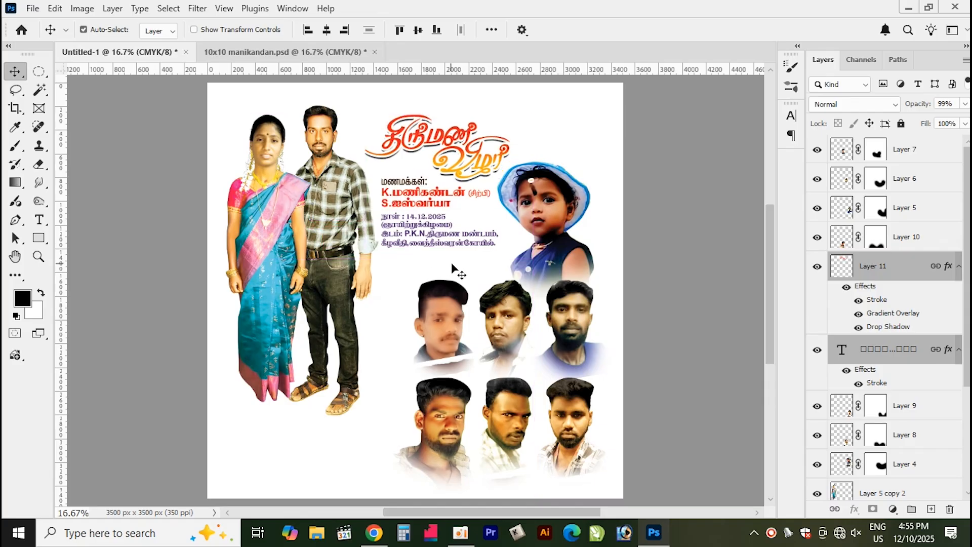
Copy the golden pot layers from the poster into the new document beside the top photo row
left_click(329, 48)
left_click_drag(400, 278, 394, 320)
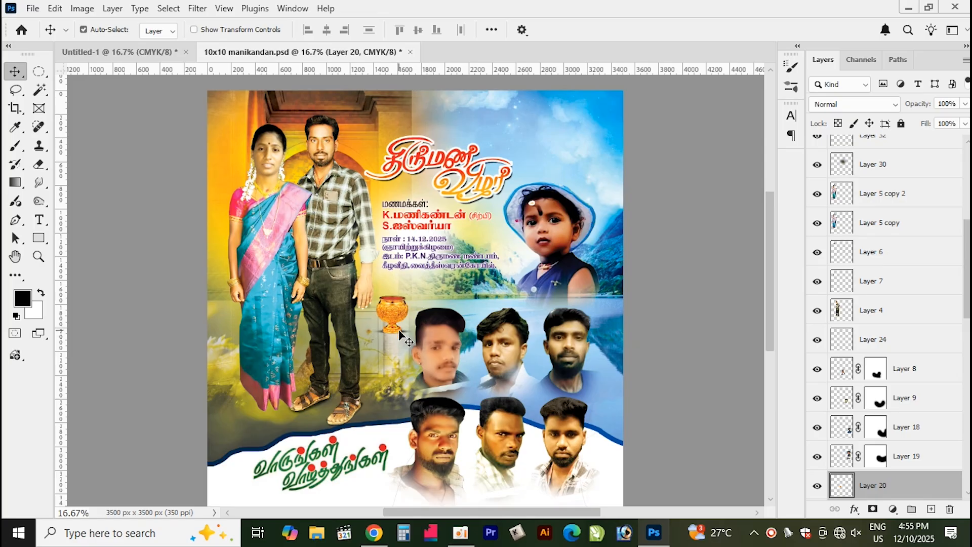
right_click(403, 332)
left_click(419, 339, "shift")
mouse_move(392, 311)
left_mouse_down()
mouse_move(414, 286)
mouse_move(215, 96)
mouse_move(142, 61)
mouse_move(286, 145)
mouse_move(385, 299)
mouse_move(396, 297)
left_mouse_up()
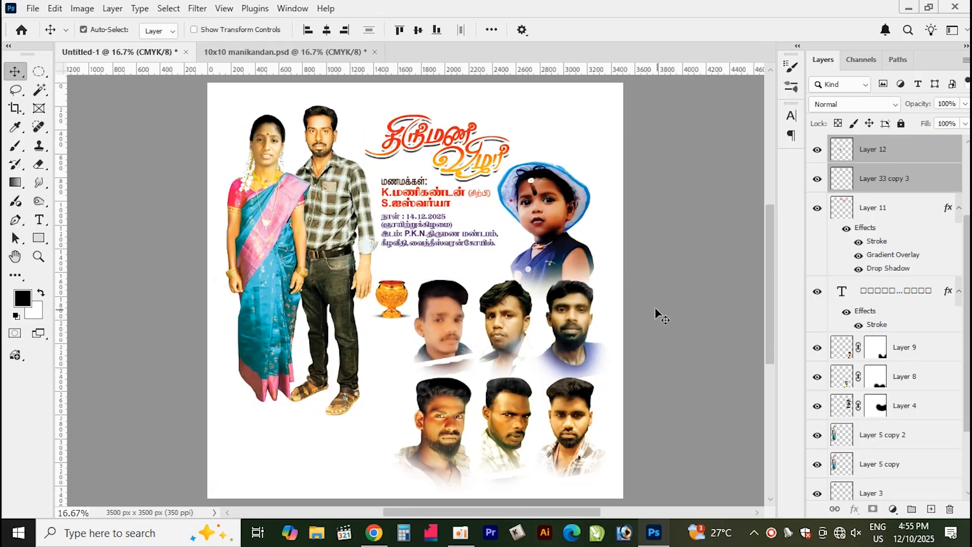
Move the child's photo slightly higher
mouse_move(544, 218)
left_mouse_down()
mouse_move(548, 187)
mouse_move(549, 199)
left_mouse_up()
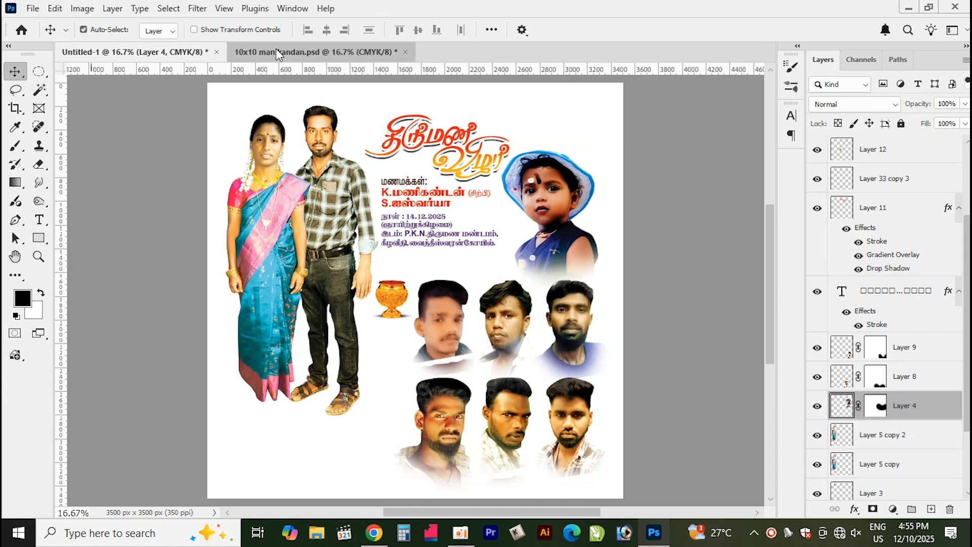
left_click(261, 52)
left_click_drag(327, 472, 368, 421)
key("ctrl+z")
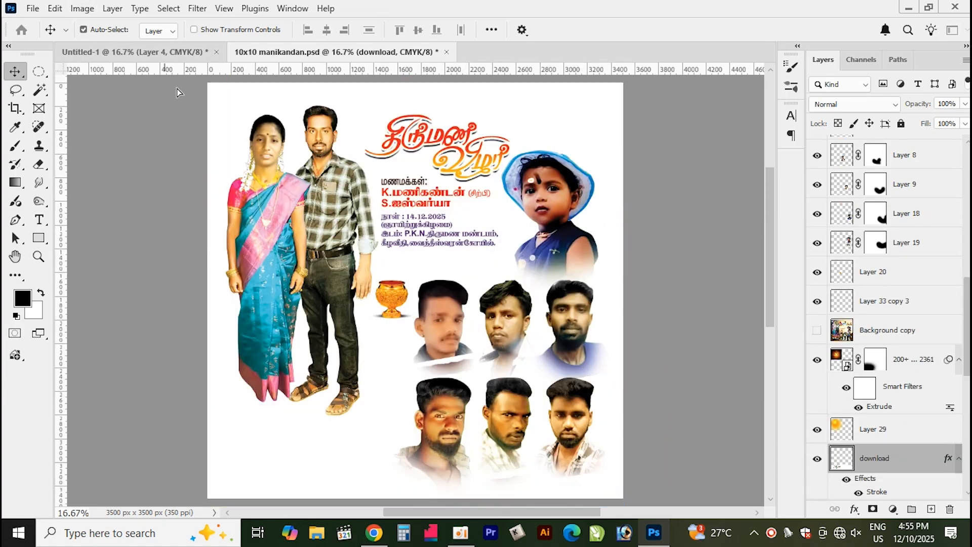
left_click_drag(177, 92, 316, 447)
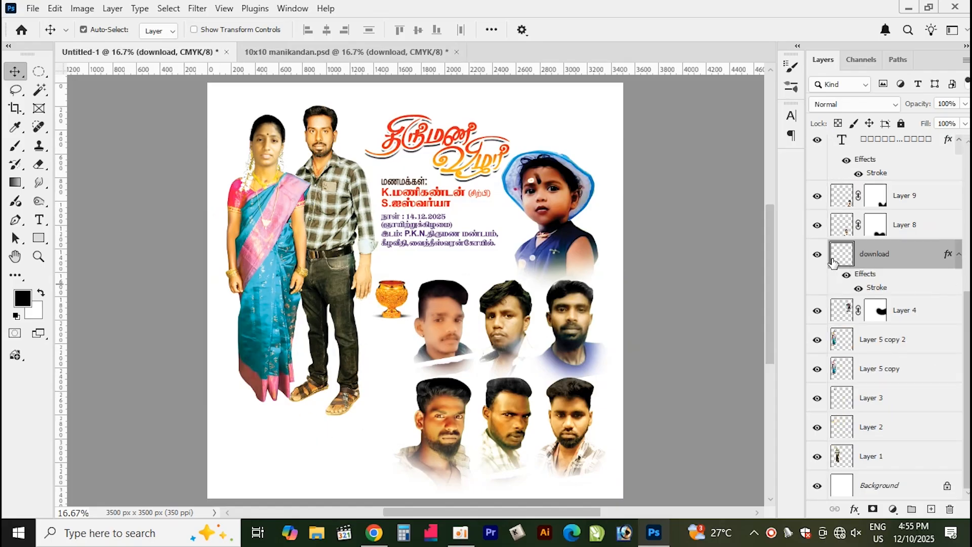
key("ctrl+shift+bracketright")
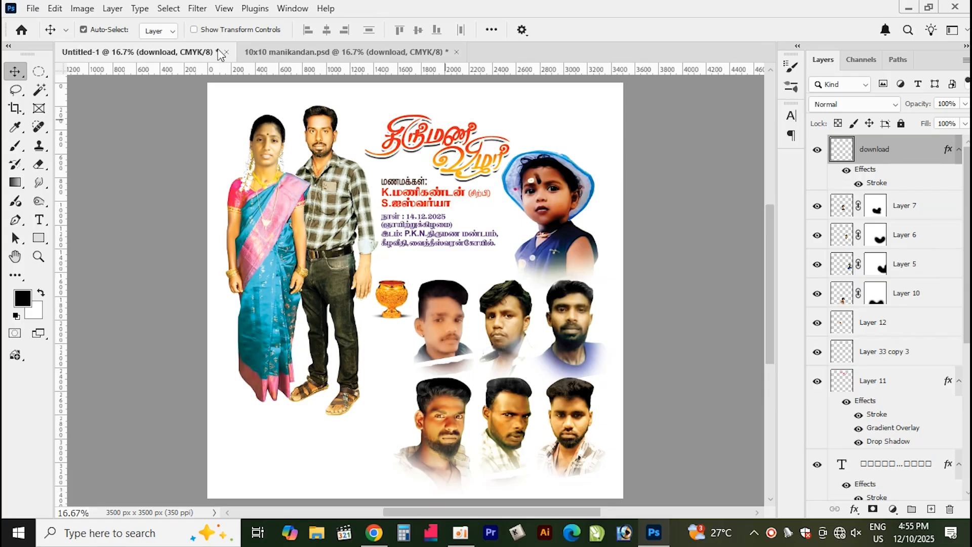
key("ctrl+shift+bracketleft")
key("Delete")
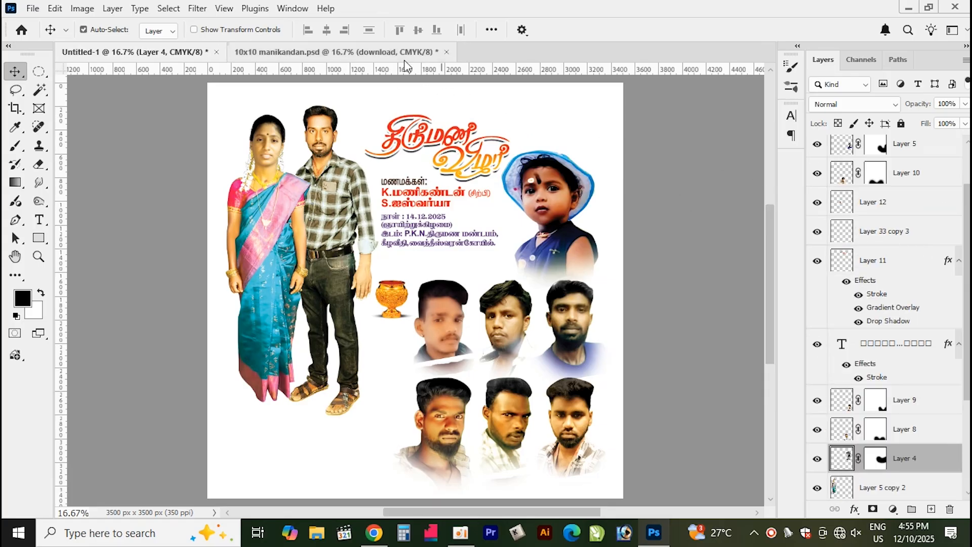
Copy the 'download' stroke layer from the poster into the new document
left_click(376, 52)
left_click_drag(349, 486, 381, 441)
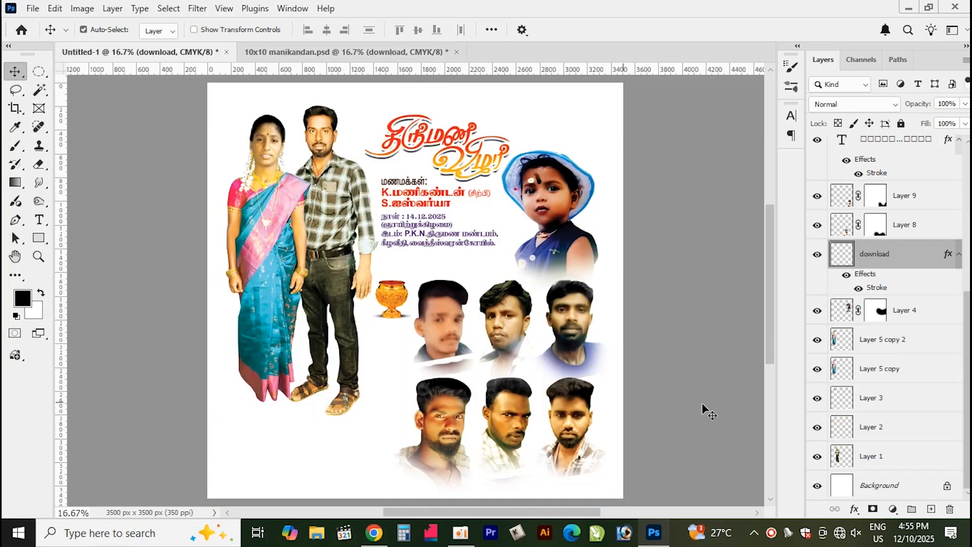
Bring the 'download' stroke layer to the top of the layer stack, then undo an accidental photo move
key("ctrl+shift+bracketright")
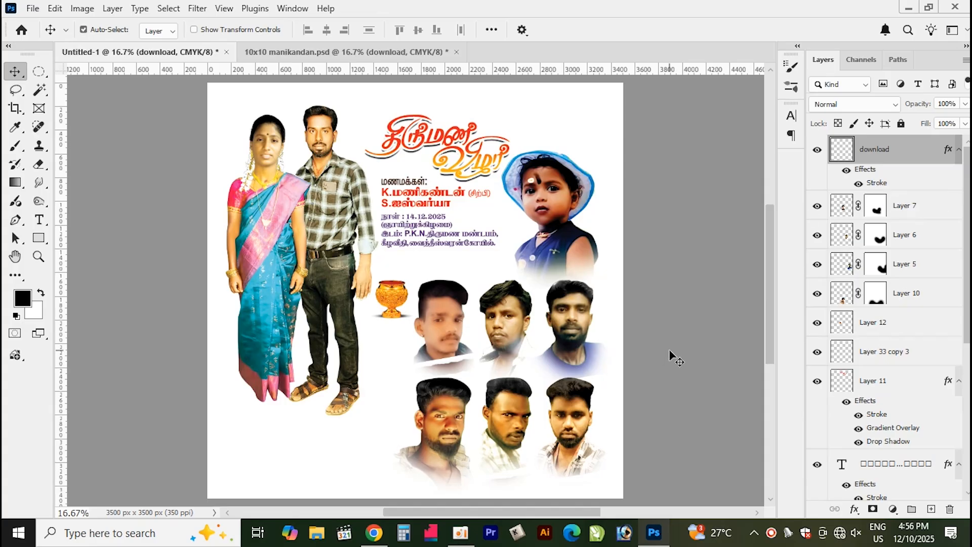
scroll(867, 275, "down", 5)
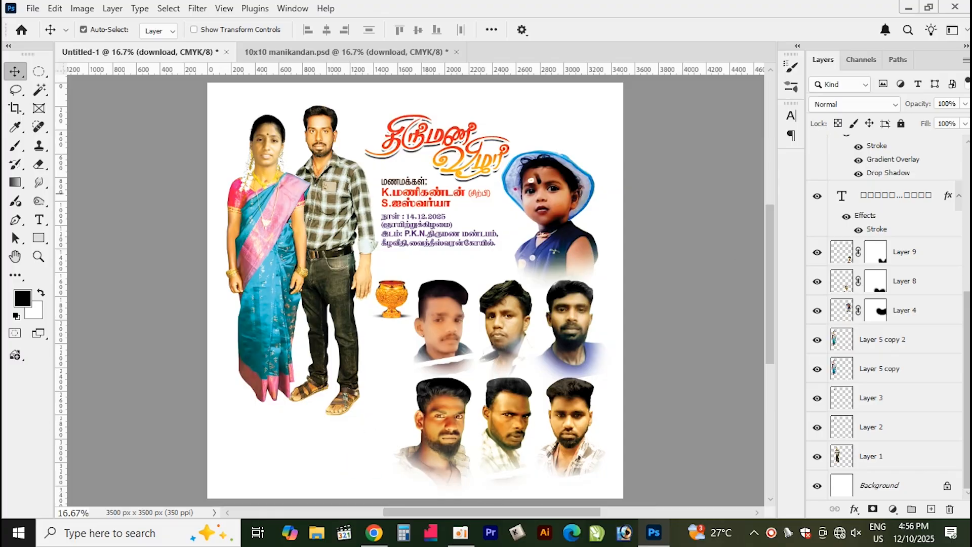
left_click(356, 443)
left_click_drag(365, 440, 399, 380)
key("ctrl+z")
key("ctrl+z")
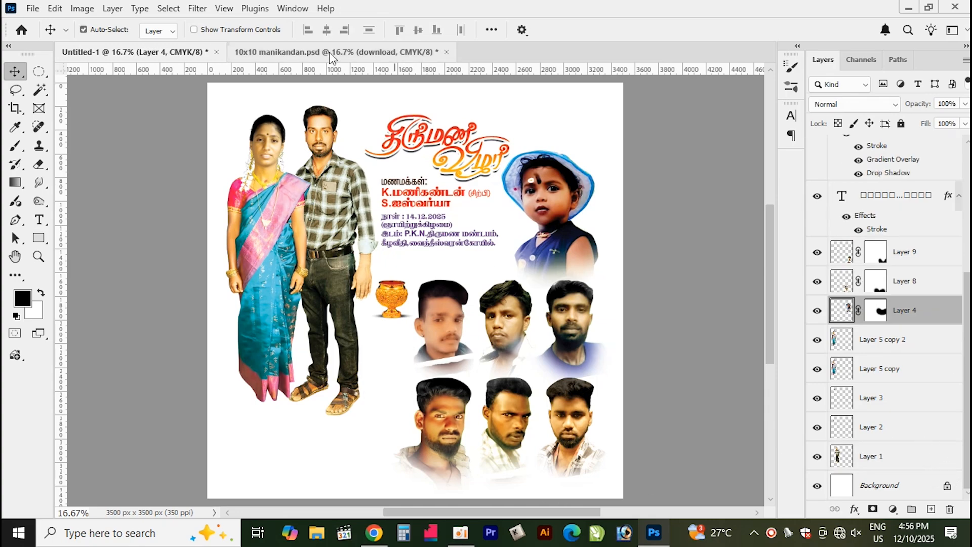
Copy the Magic Mountains background layer from the poster into the new document and send it to the back
left_click(400, 52)
left_click_drag(538, 134, 610, 113)
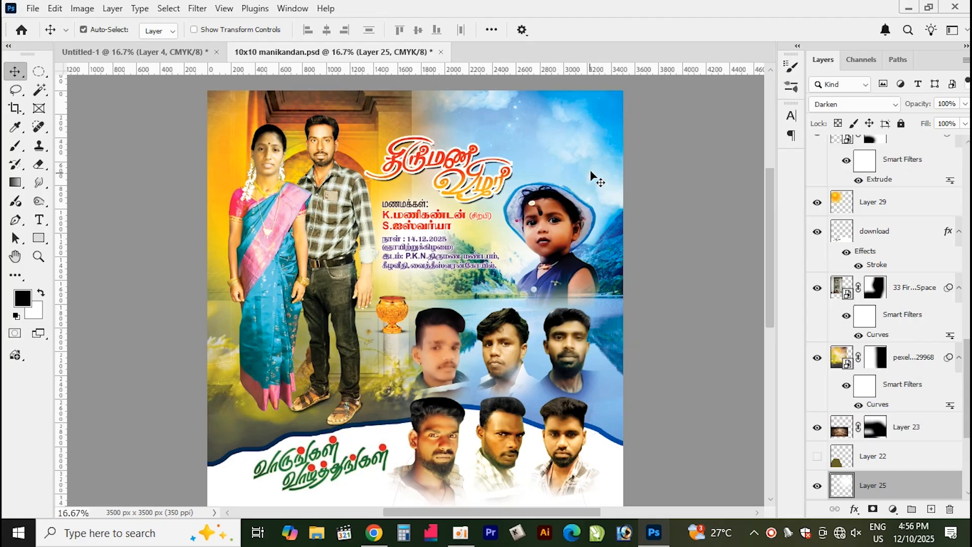
mouse_move(594, 166)
left_mouse_down()
mouse_move(605, 151)
mouse_move(598, 156)
left_mouse_up()
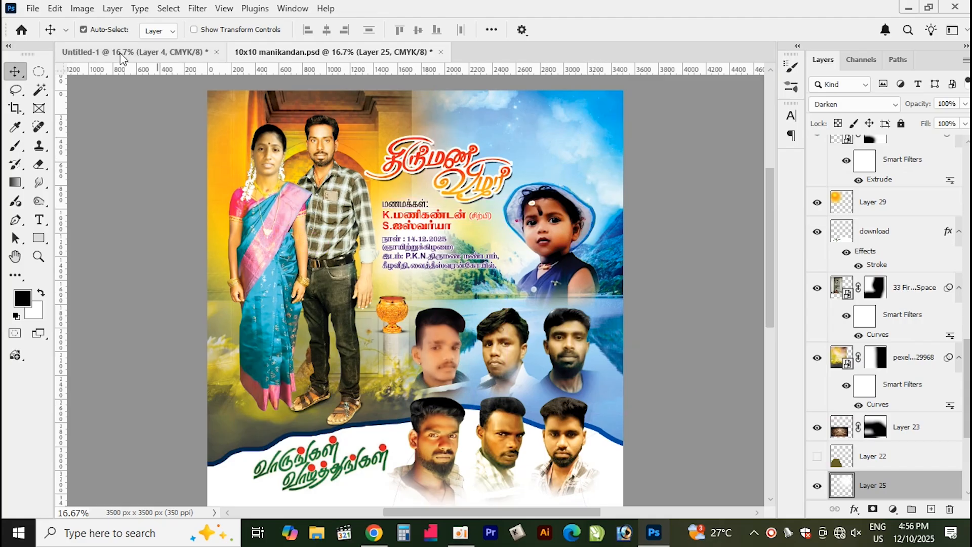
right_click(540, 154)
left_click(569, 158)
mouse_move(582, 148)
left_mouse_down()
mouse_move(541, 159)
mouse_move(570, 159)
left_mouse_up()
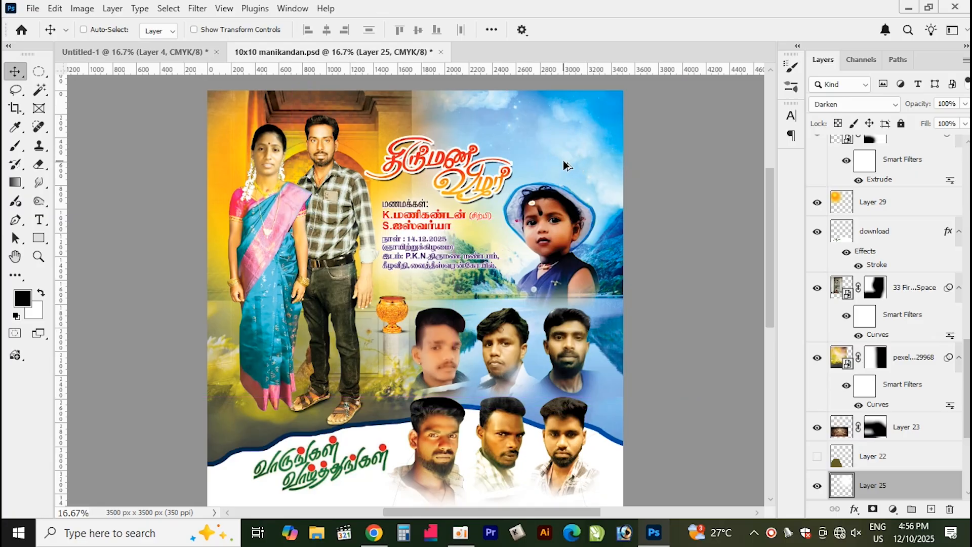
left_click_drag(578, 145, 601, 120)
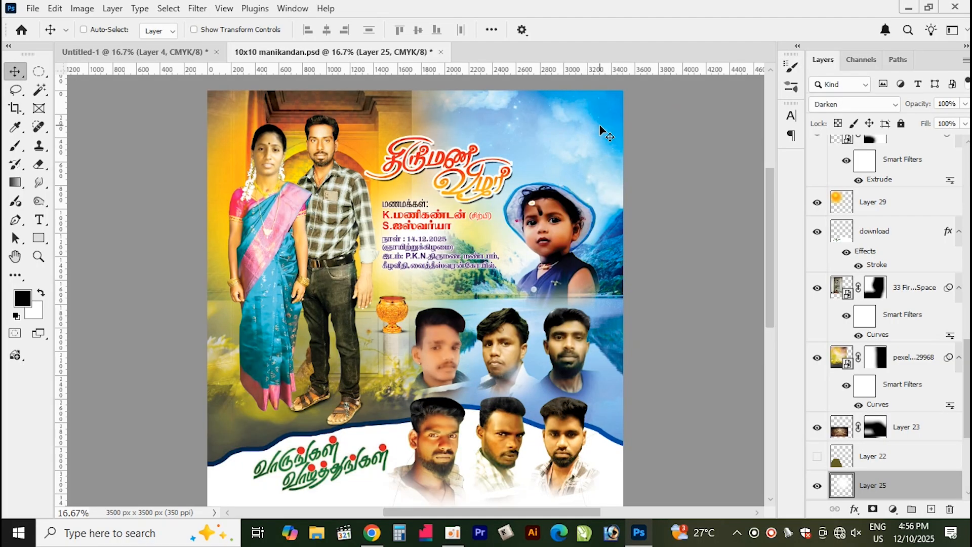
mouse_move(589, 155)
left_mouse_down()
mouse_move(604, 123)
mouse_move(595, 127)
left_mouse_up()
mouse_move(606, 293)
left_mouse_down()
mouse_move(631, 238)
mouse_move(609, 351)
left_mouse_up()
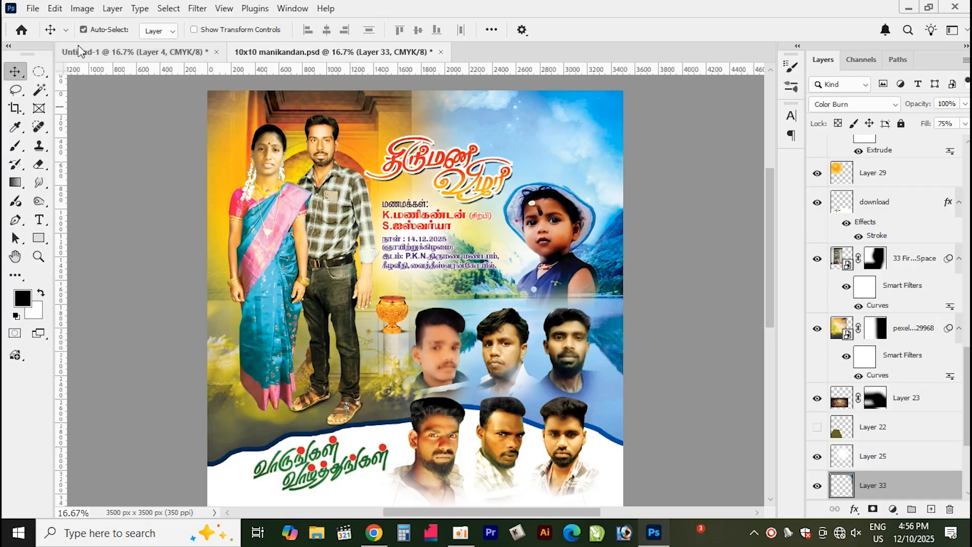
left_click(66, 30)
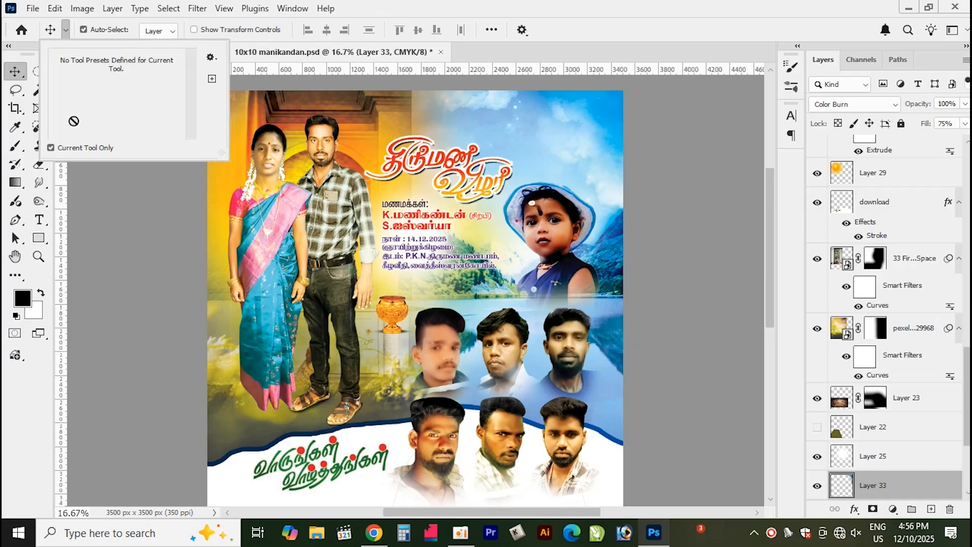
left_click(609, 299)
left_click_drag(618, 275, 581, 191)
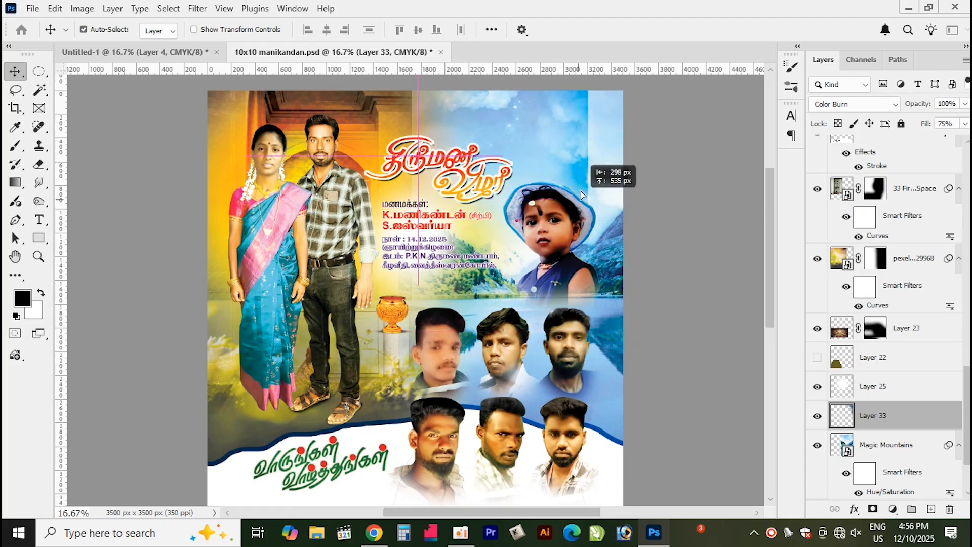
left_click_drag(613, 337, 518, 288)
key("ctrl+shift+bracketleft")
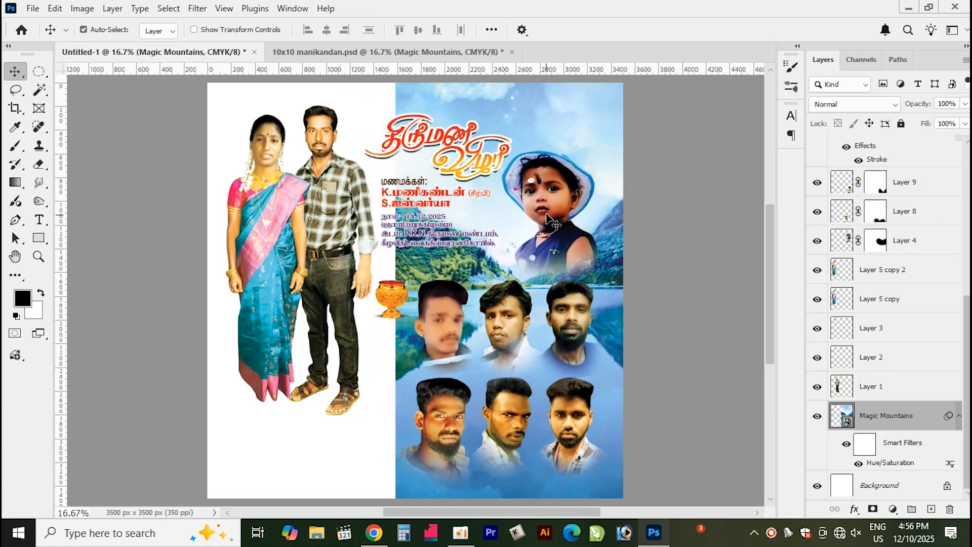
Nudge the child's photo slightly to the right and down
left_click(551, 221)
left_click_drag(552, 222, 559, 225)
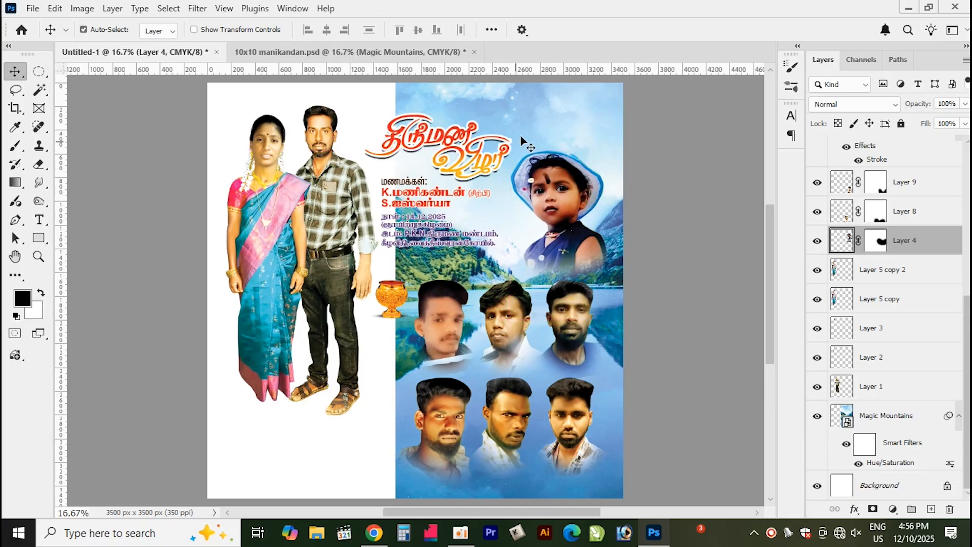
left_click(550, 116)
key("ctrl+t")
key("Return")
key("Return")
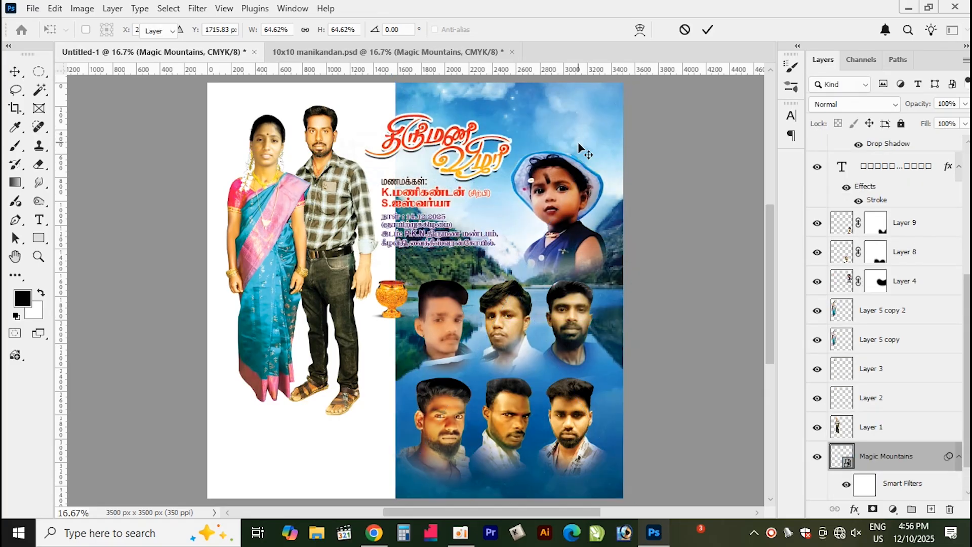
Copy the fireplace alcove background layer from the poster into the new document's left side
left_click(321, 54)
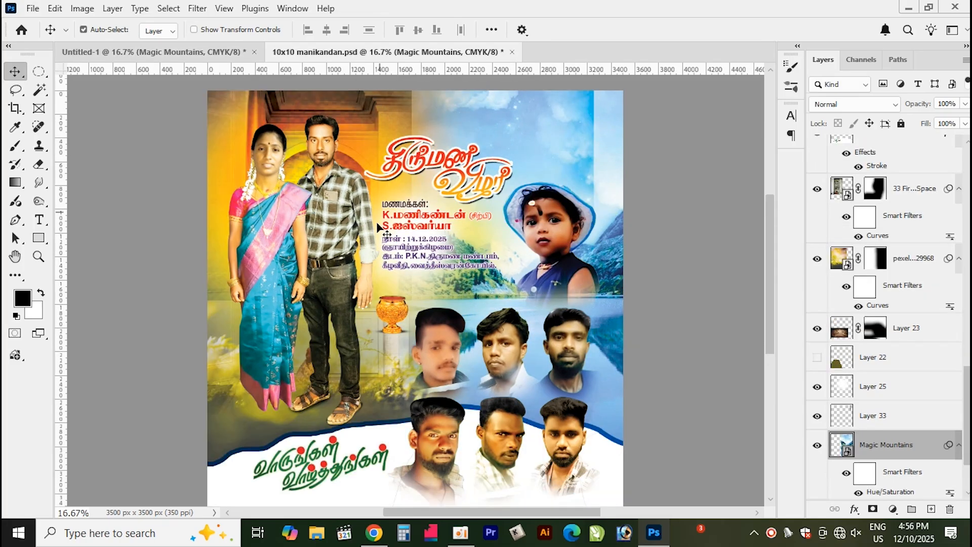
left_click_drag(221, 142, 373, 178)
left_click_drag(300, 106, 286, 245)
mouse_move(240, 112)
left_mouse_down()
mouse_move(248, 137)
mouse_move(245, 117)
left_mouse_up()
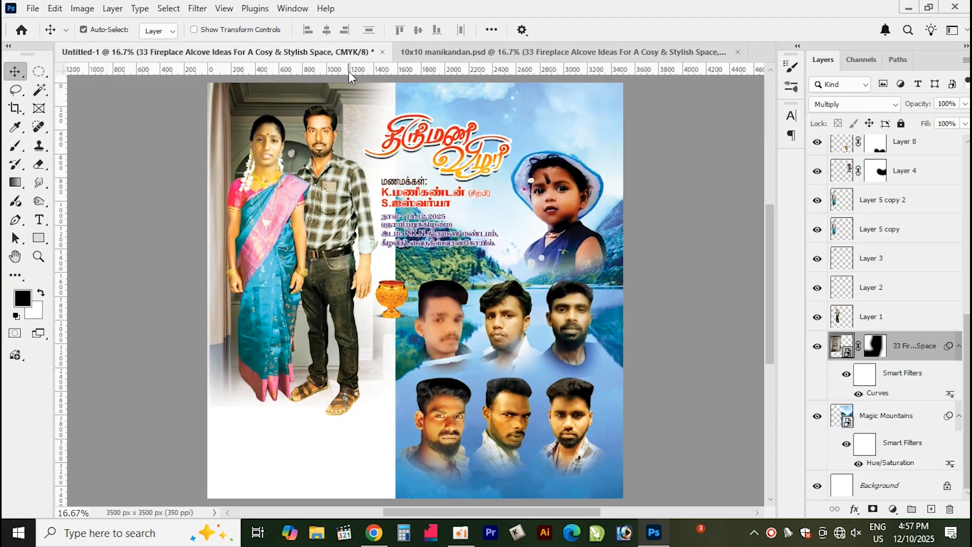
Copy the yellow bokeh pexels background layer from the poster into the new document and send it to the back
left_click(430, 51)
left_click_drag(451, 277, 470, 269)
left_click(383, 344)
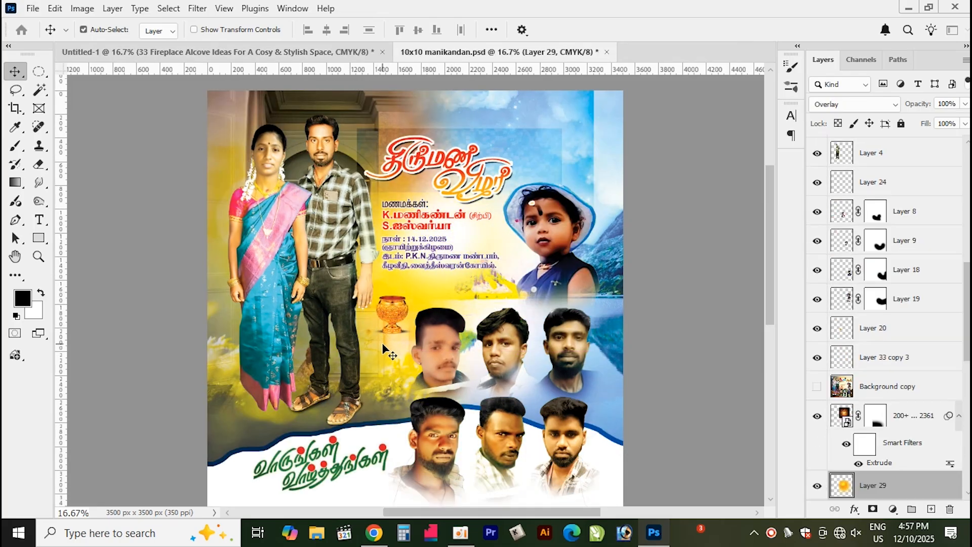
left_click_drag(384, 362, 436, 111)
left_click_drag(304, 387, 317, 402)
left_click_drag(274, 465, 310, 349)
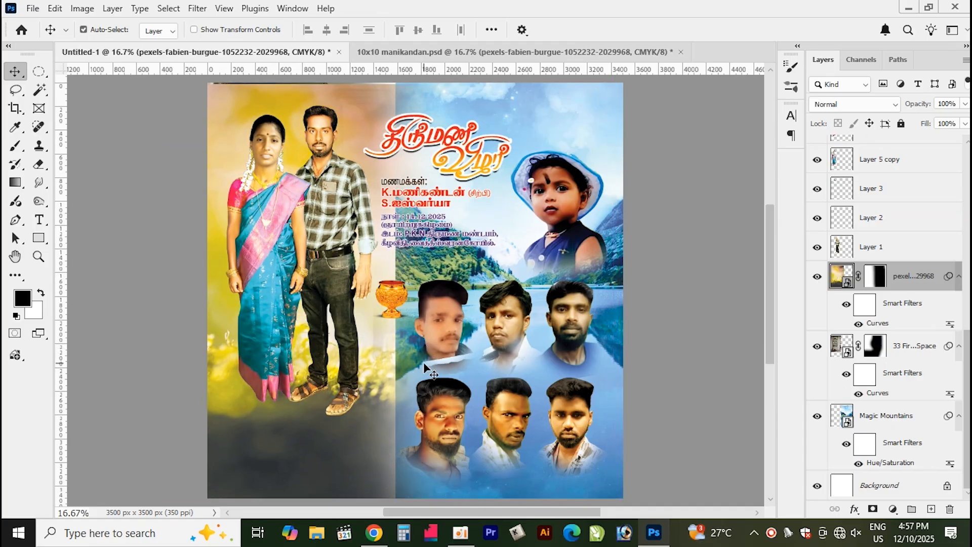
key("ctrl+shift+bracketleft")
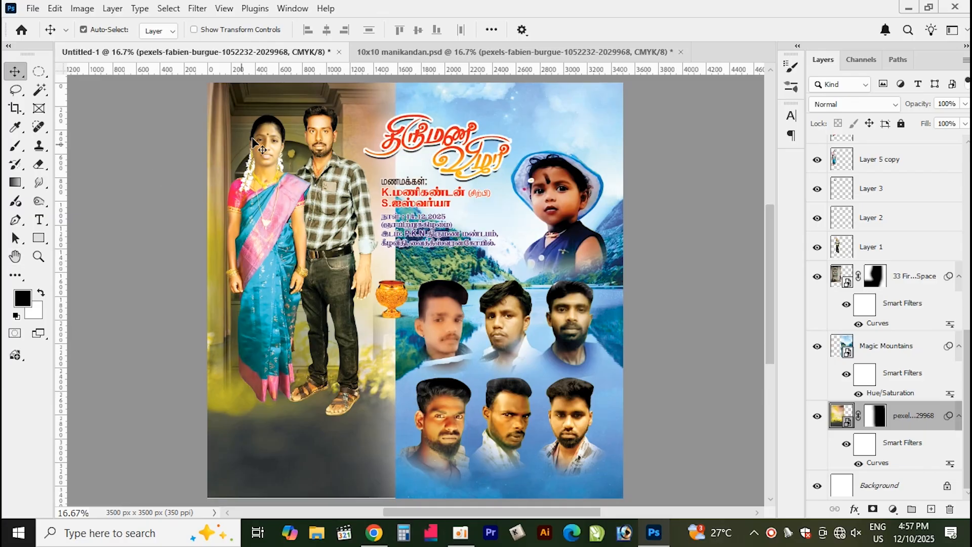
Add a layer mask to the Magic Mountains layer and erase its left side with a 1400 px brush to blend it
left_click(289, 111)
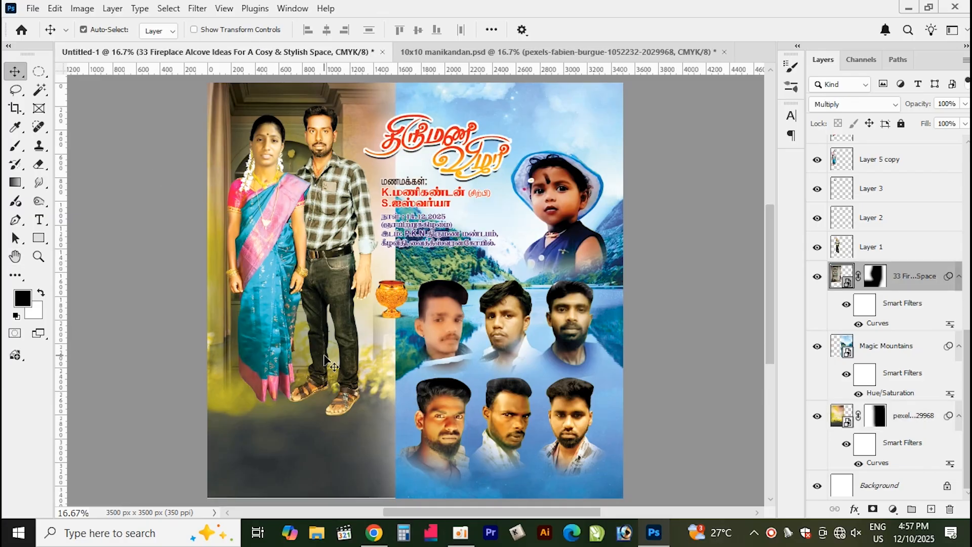
left_click(548, 114)
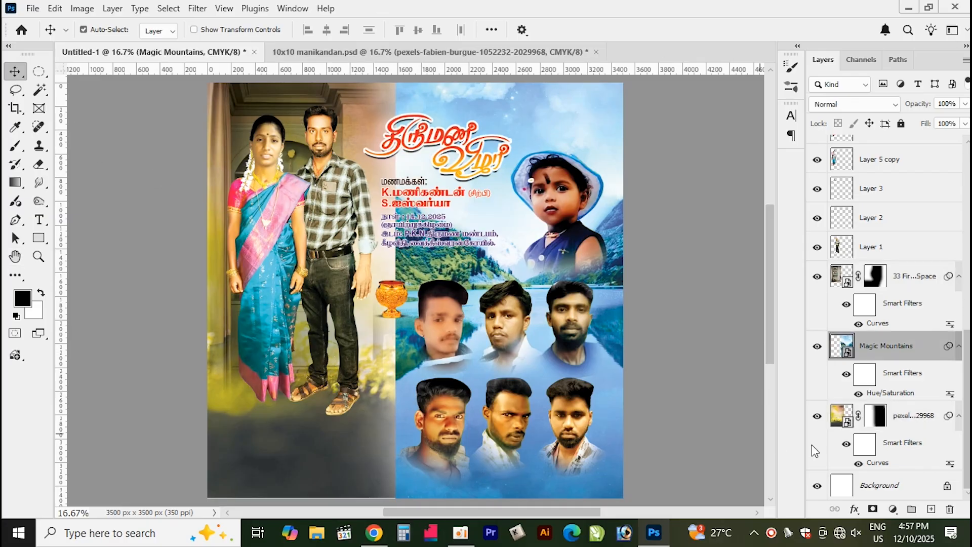
left_click(874, 512)
key("e")
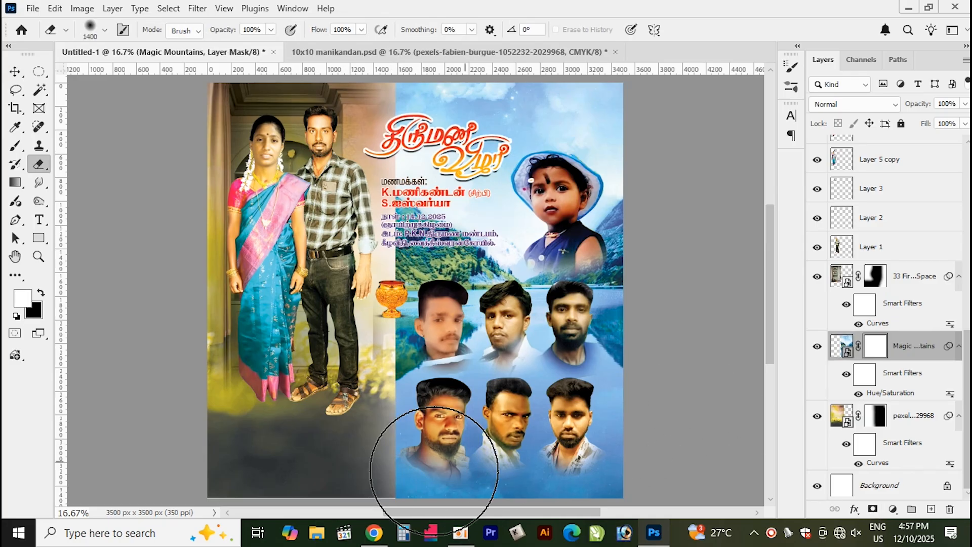
mouse_move(328, 400)
left_mouse_down()
mouse_move(362, 27)
mouse_move(330, 462)
mouse_move(361, 472)
left_mouse_up()
key("v")
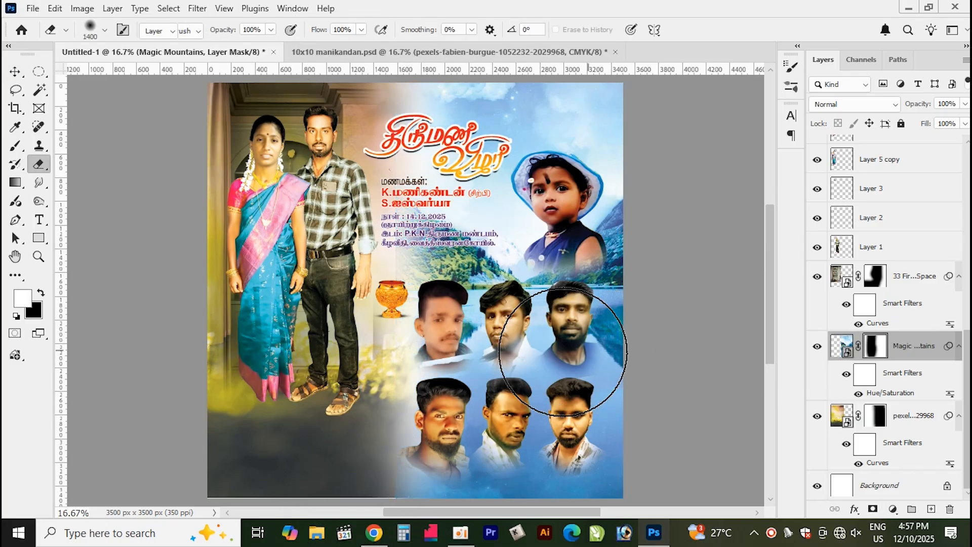
left_click(348, 102)
scroll(353, 103, "up", 2)
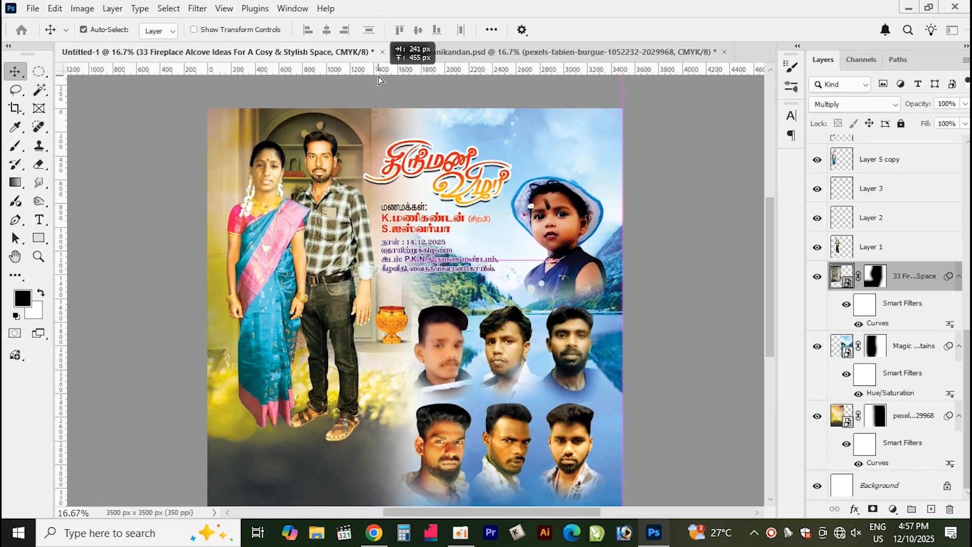
left_click(355, 478)
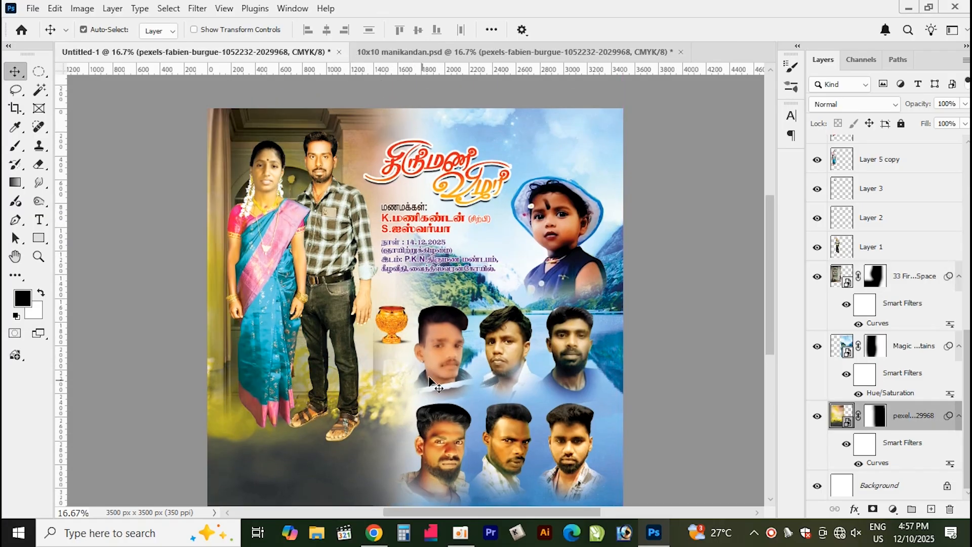
scroll(773, 283, "down", 3)
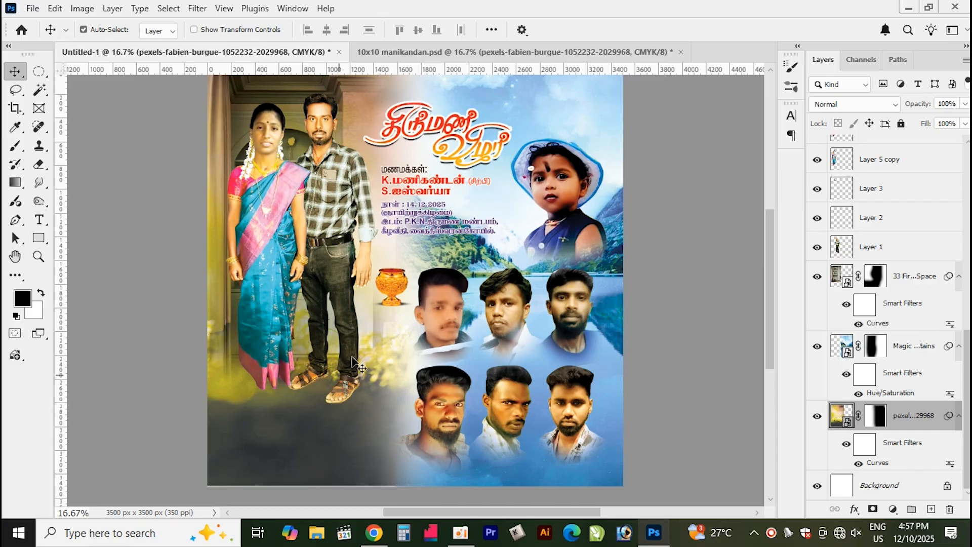
Select the 'download' stroke layer in the new document, bring it to the front and delete it
left_click(372, 51)
mouse_move(334, 448)
left_mouse_down()
mouse_move(257, 54)
mouse_move(301, 182)
mouse_move(332, 455)
left_mouse_up()
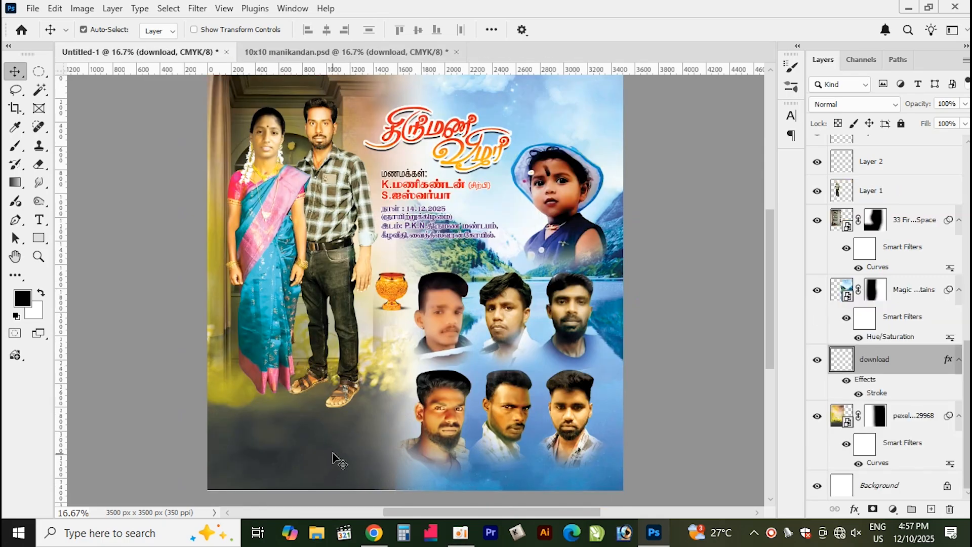
key("ctrl+shift+]")
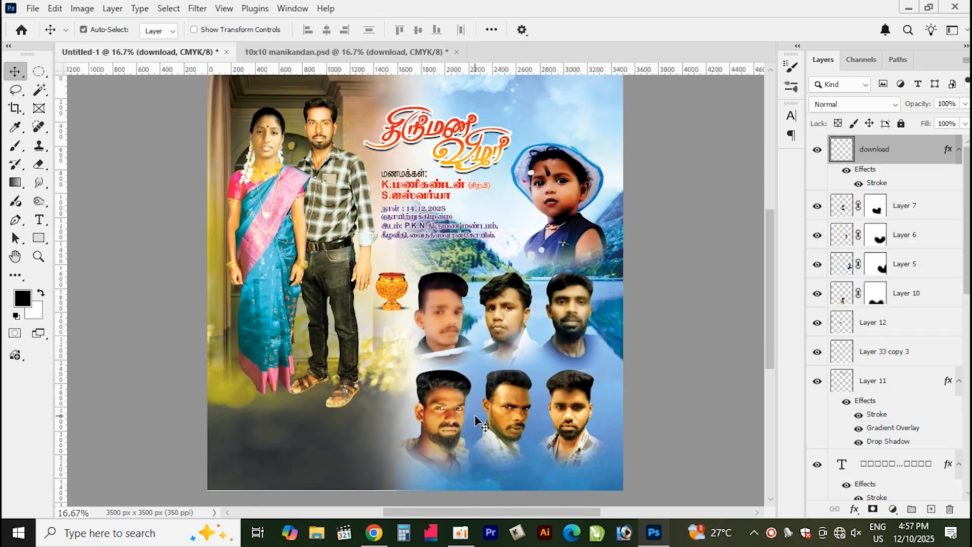
key("Delete")
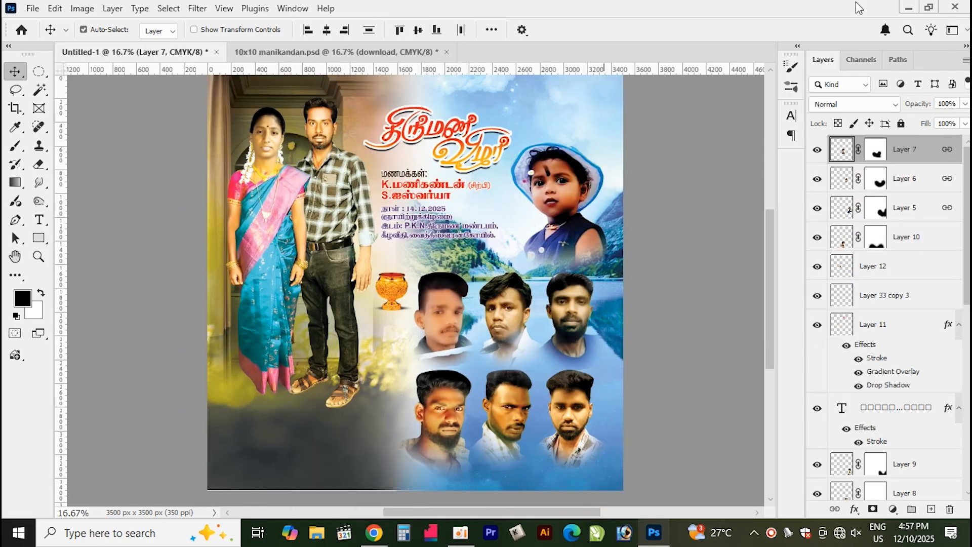
Switch to File Explorer, open the Downloads folder in large icons and place the download image into the new document
left_click(904, 8)
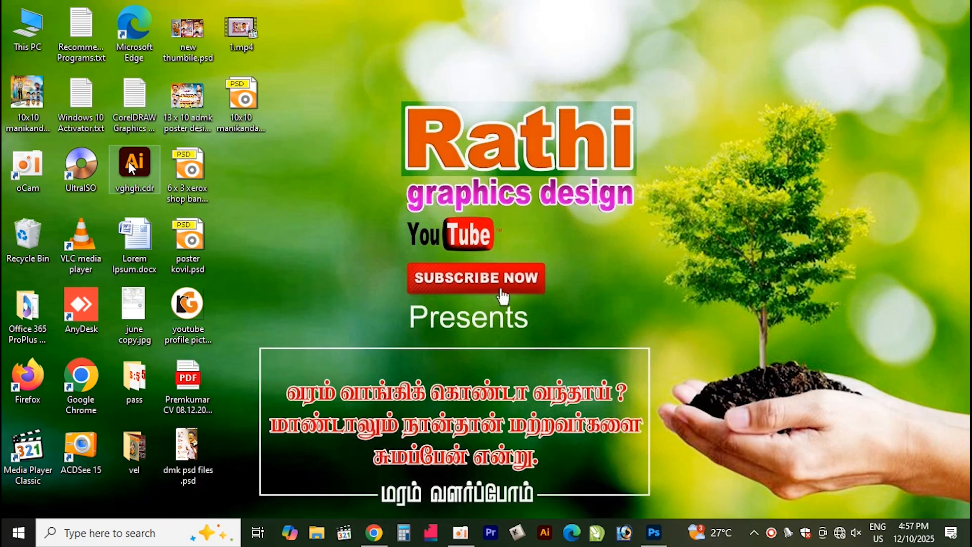
double_click(28, 25)
double_click(686, 169)
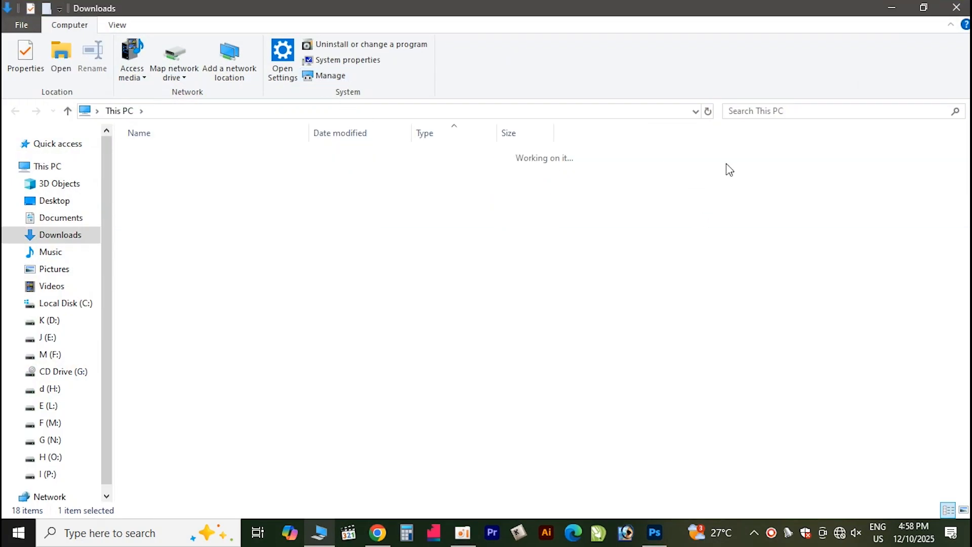
left_click(143, 25)
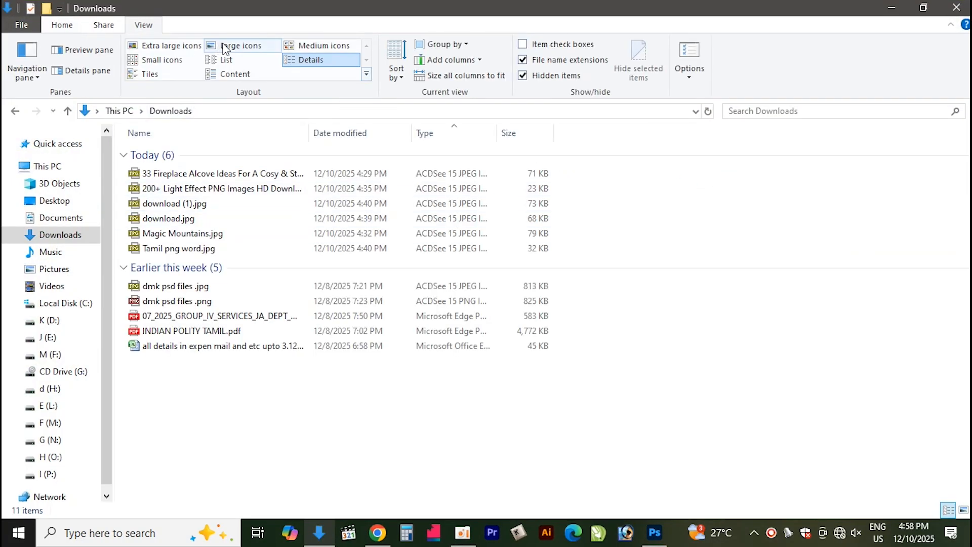
left_click(238, 45)
left_click(399, 205)
left_click_drag(399, 205, 420, 402)
left_click_drag(379, 361, 320, 360)
key("Return")
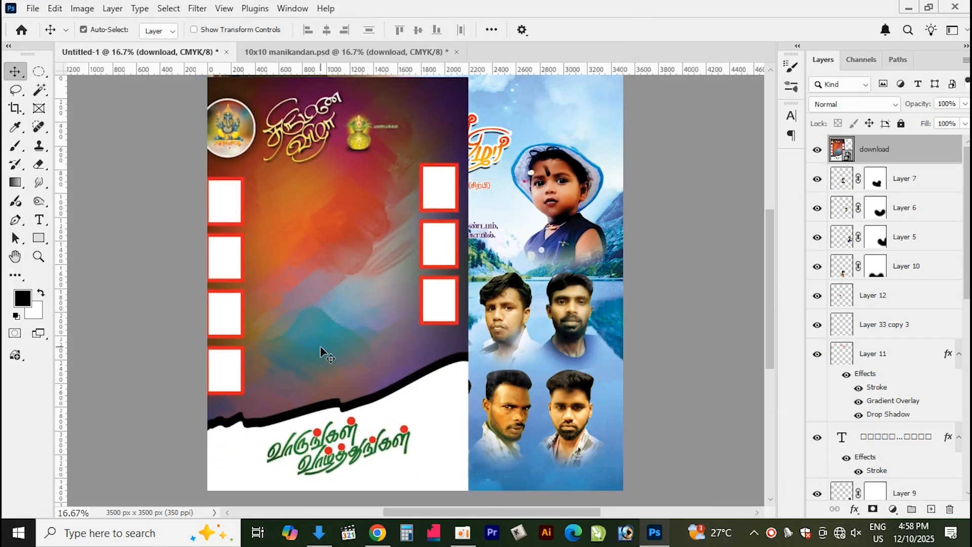
Zoom out and scale the placed image down slightly from its top-left corner
scroll(321, 352, "down", 3)
key("ctrl+t")
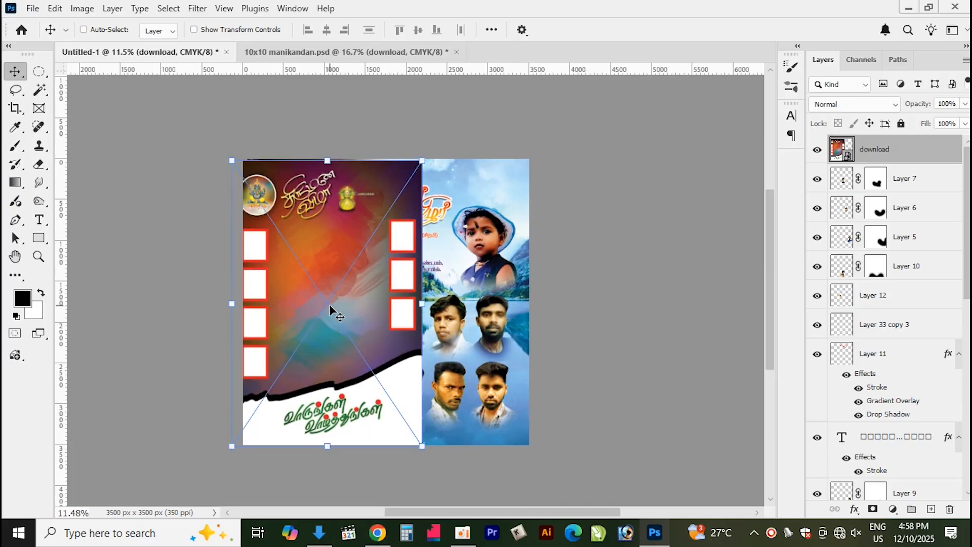
left_click_drag(232, 160, 245, 178)
key("Return")
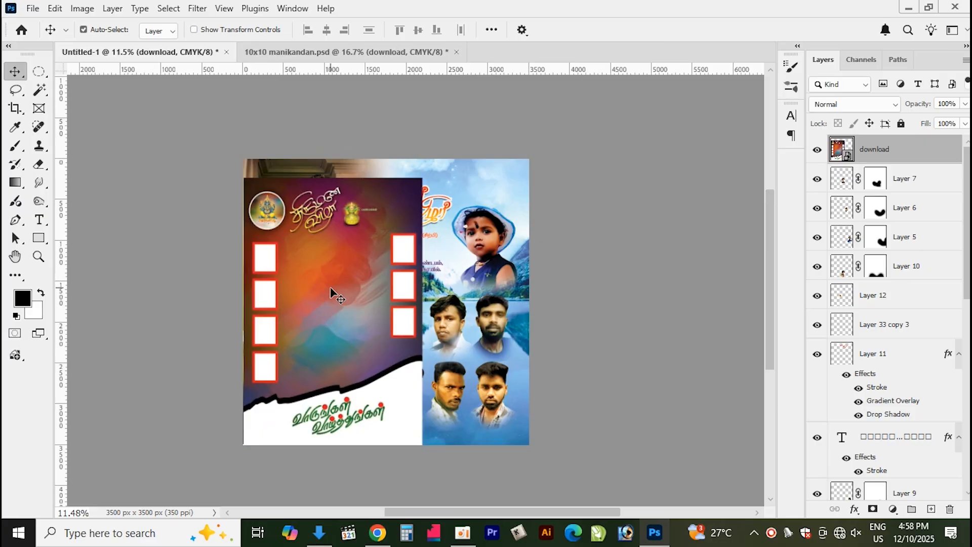
key("l")
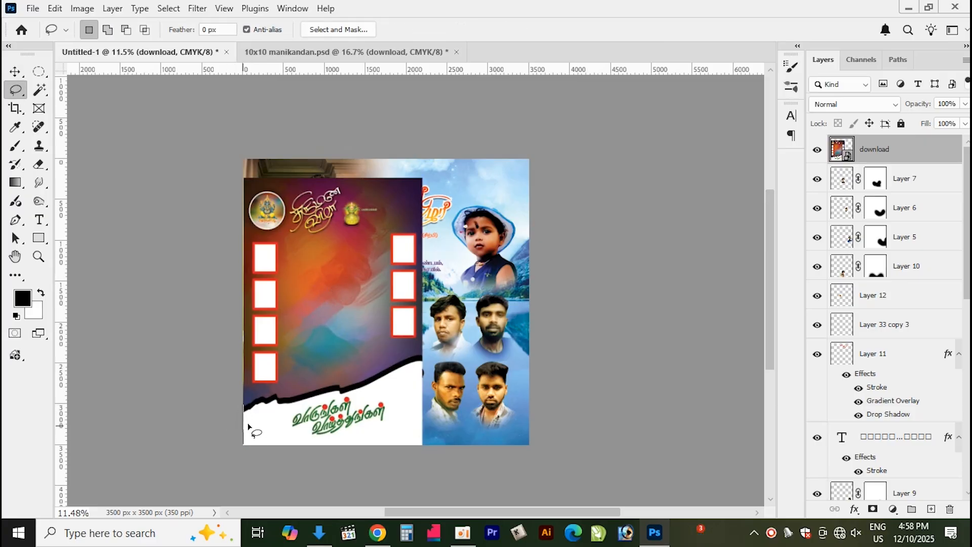
Lasso-select the upper part of the placed download image and delete it, keeping only the torn white strip with the greeting text
mouse_move(278, 412)
left_mouse_down()
mouse_move(506, 283)
mouse_move(212, 147)
mouse_move(172, 248)
left_mouse_up()
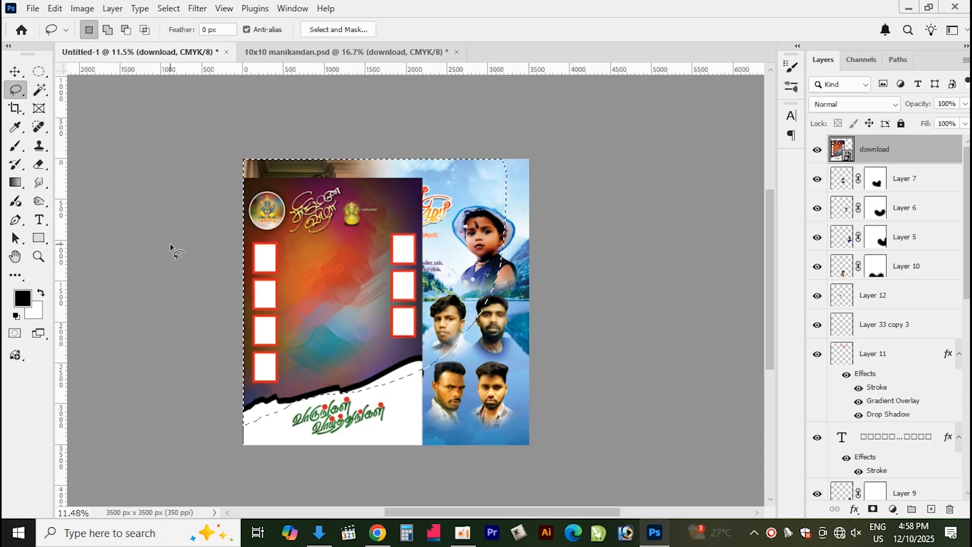
left_click(371, 247, "ctrl")
left_click(443, 209)
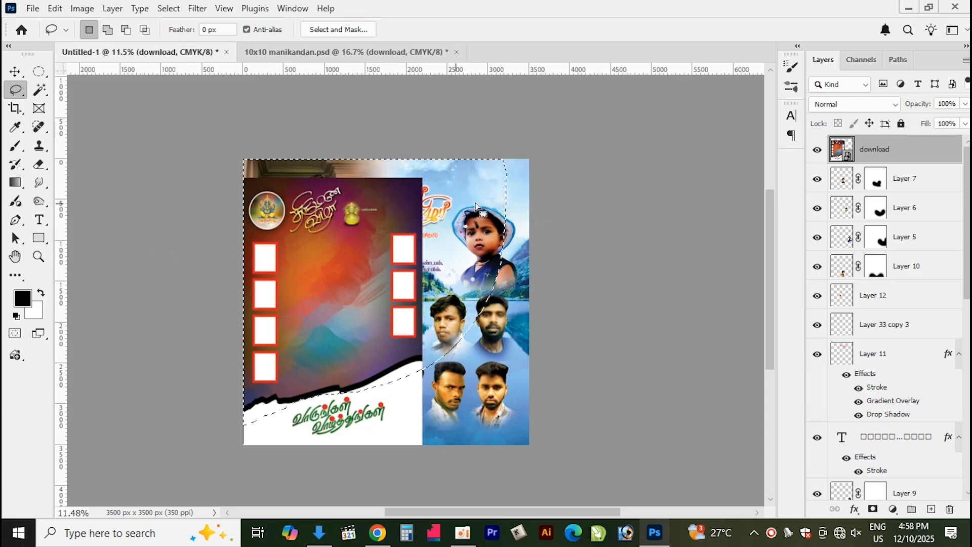
right_click(943, 157)
left_click(856, 466)
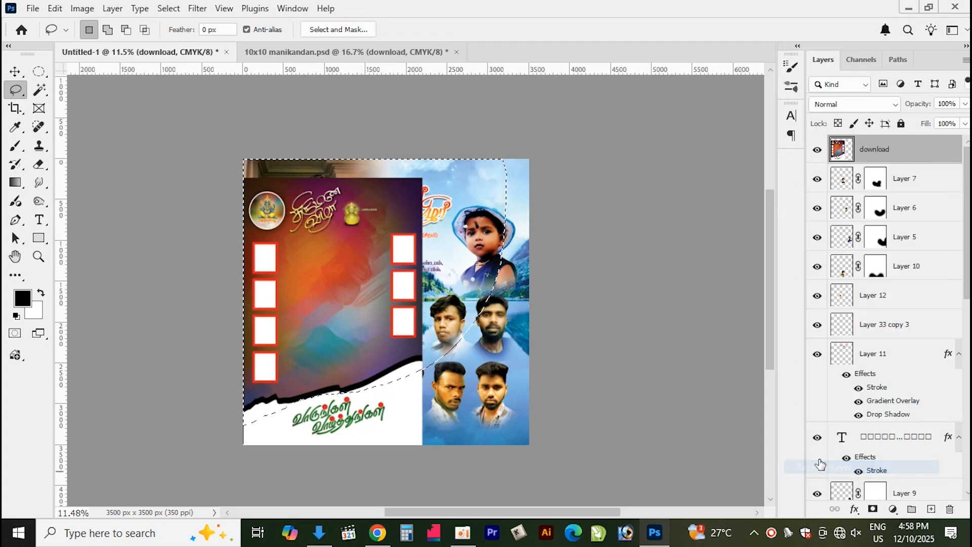
key("Delete")
key("ctrl+d")
key("v")
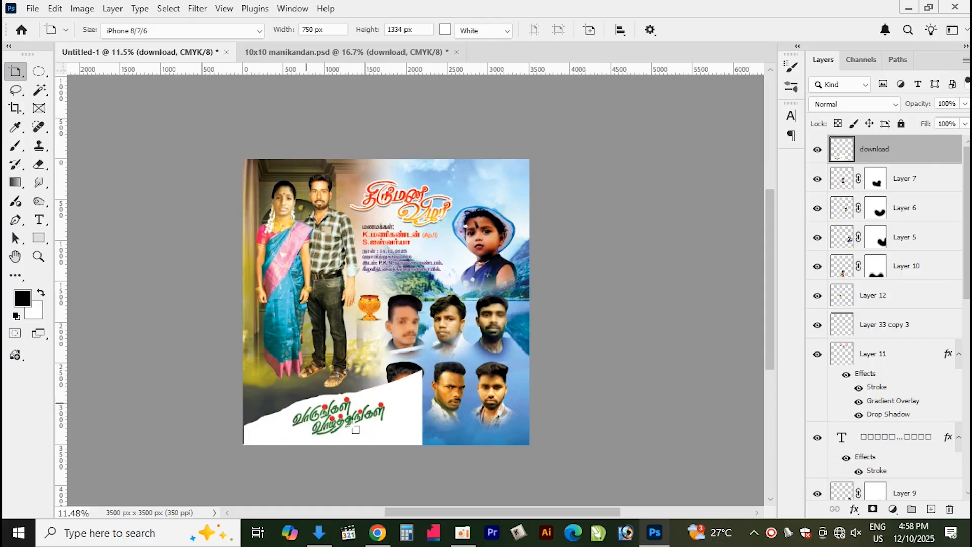
Move the torn white strip with the greeting text slightly to the left
left_click_drag(388, 432, 383, 431)
key("v")
key("ctrl+z")
key("v")
scroll(383, 425, "up", 2)
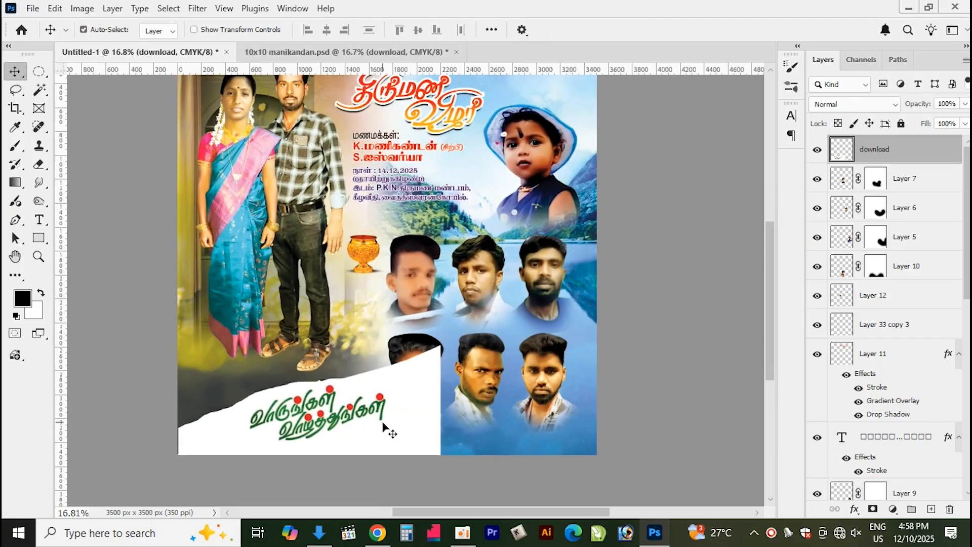
scroll(383, 426, "up", 2)
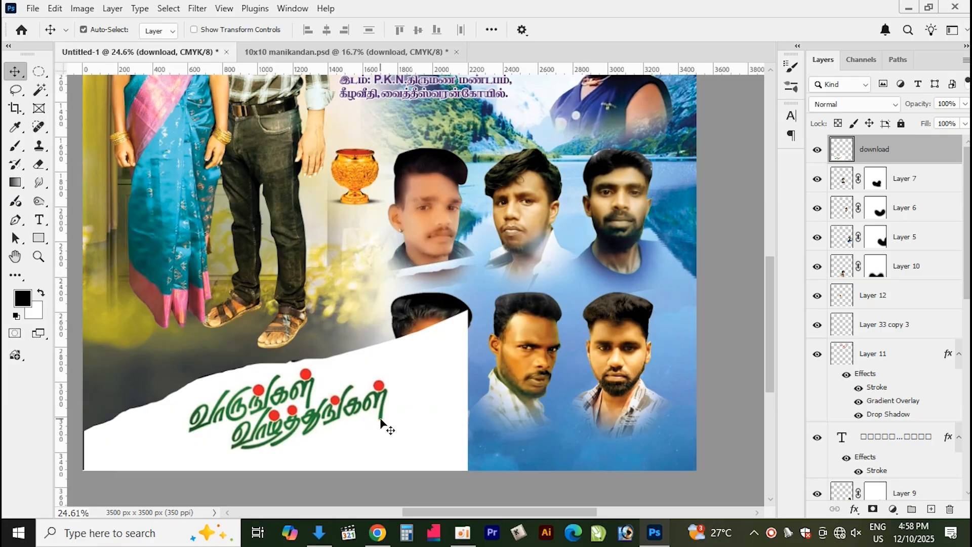
left_click_drag(382, 419, 353, 422)
Lasso-select the area below the lower row of portraits and fill it with white
key("l")
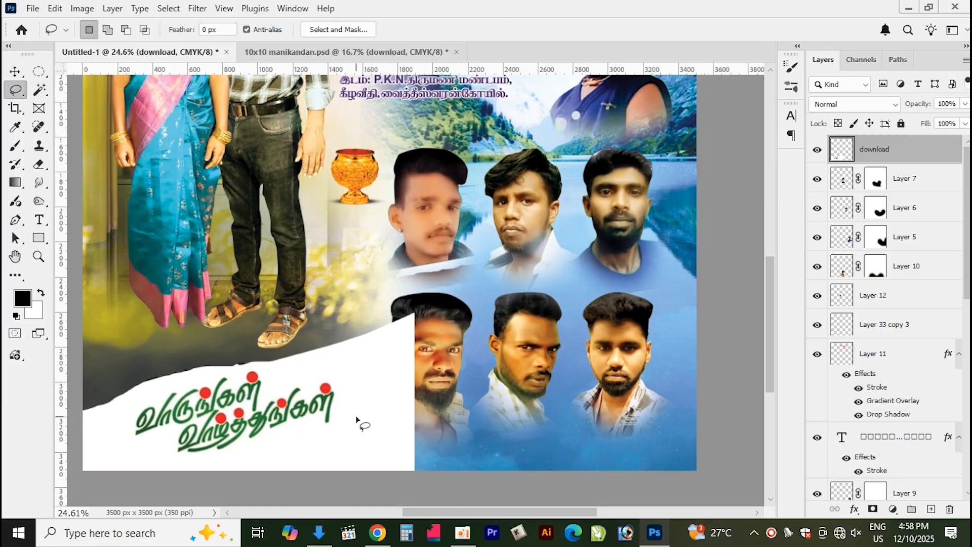
mouse_move(609, 327)
left_mouse_down()
mouse_move(740, 400)
mouse_move(730, 502)
mouse_move(463, 516)
mouse_move(389, 506)
mouse_move(389, 352)
mouse_move(405, 322)
left_mouse_up()
key("alt+BackSpace")
key("ctrl+BackSpace")
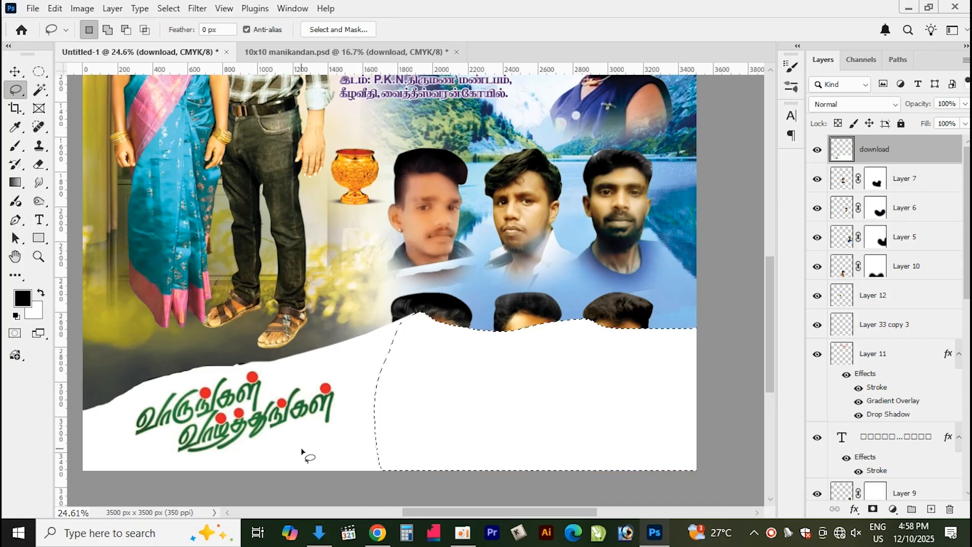
key("ctrl+d")
key("v")
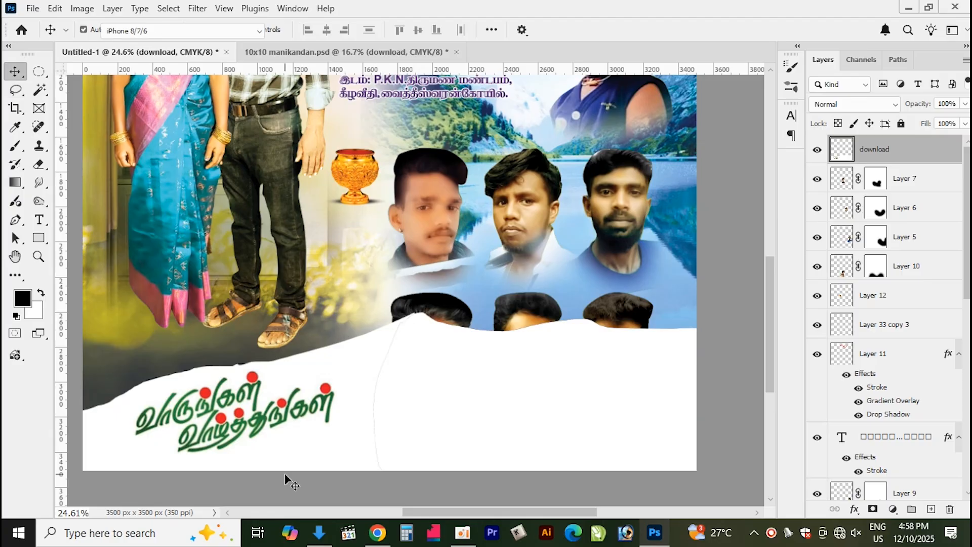
Send the download layer to the back, then bring it forward to sit just above the 33 First Space layer
left_click_drag(469, 389, 474, 390)
key("shift+v")
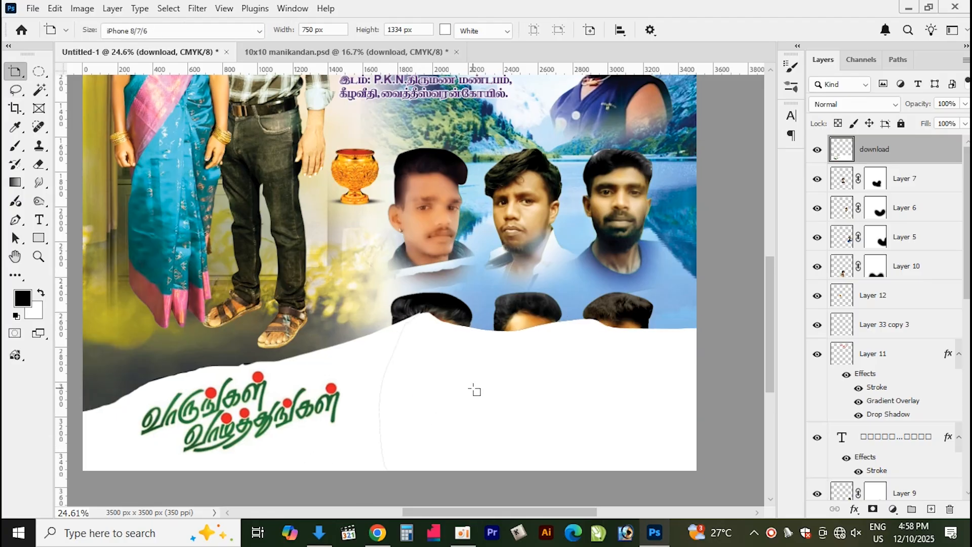
key("shift+v")
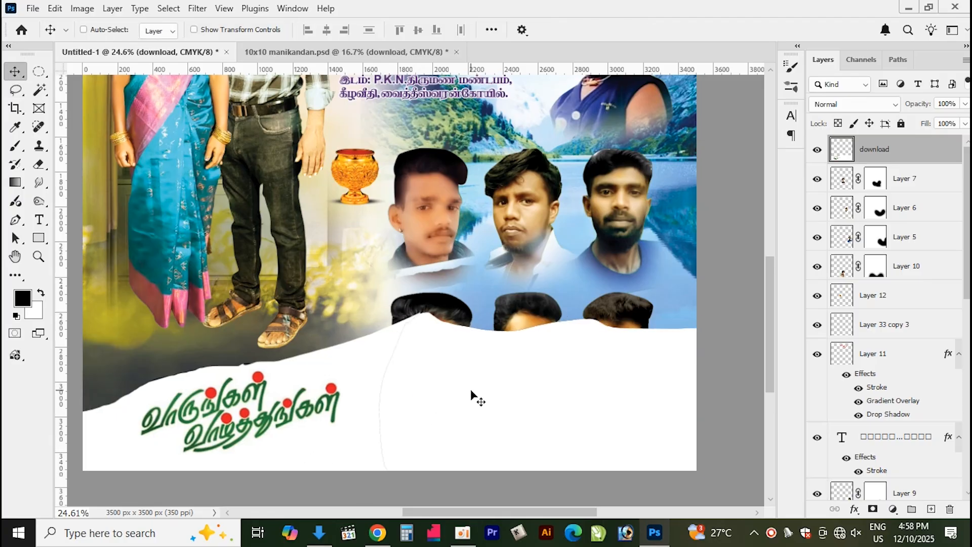
key("ctrl+shift+bracketleft")
key("ctrl+bracketright")
key("ctrl+bracketright")
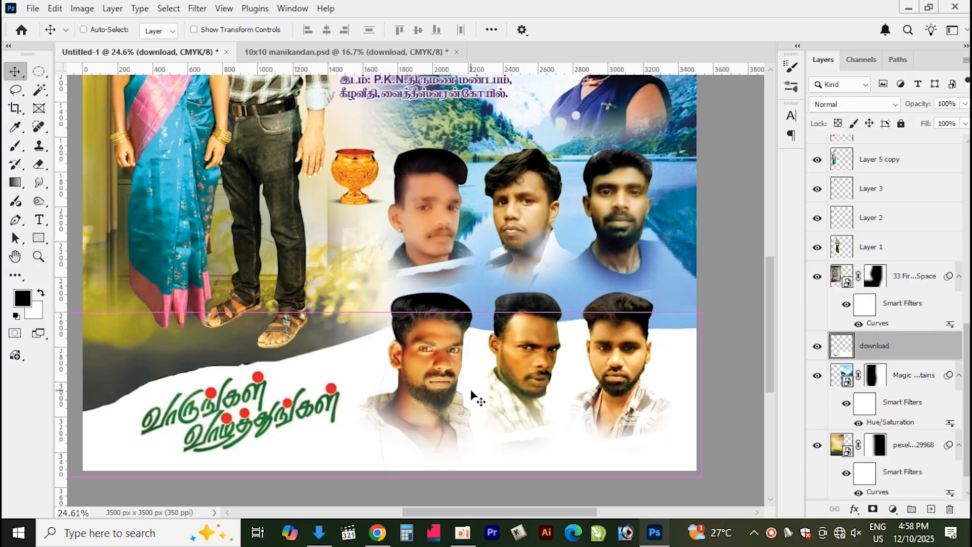
key("ctrl+bracketright")
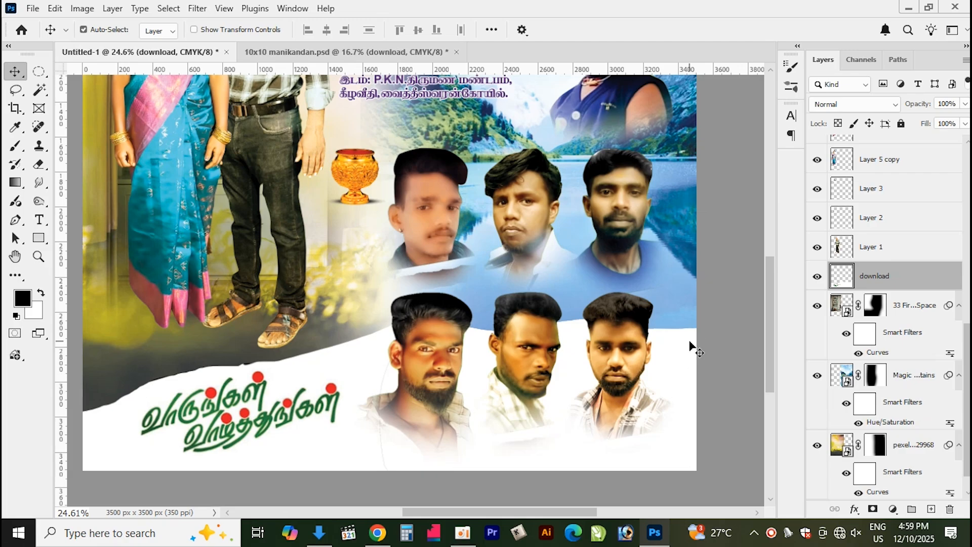
key("l")
left_click_drag(621, 281, 623, 282)
key("ctrl+d")
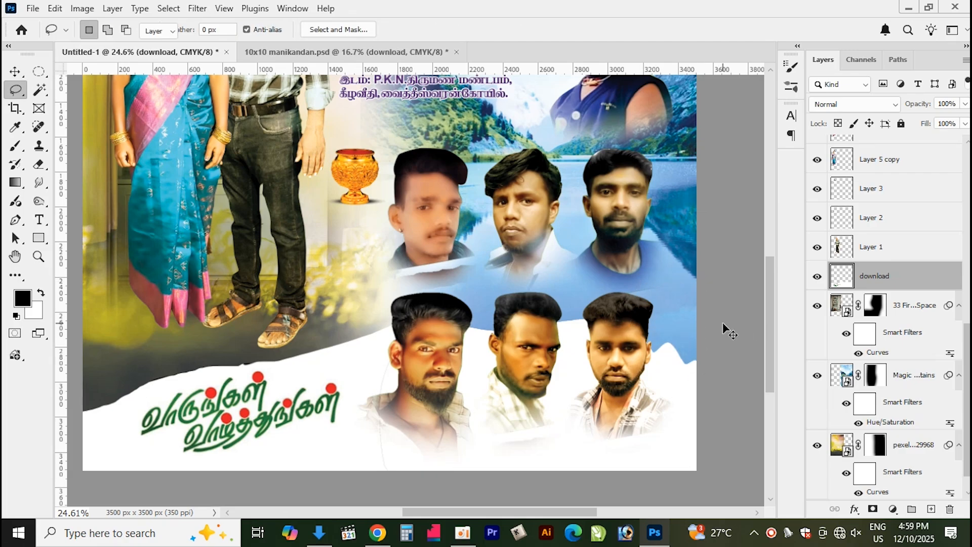
key("v")
key("l")
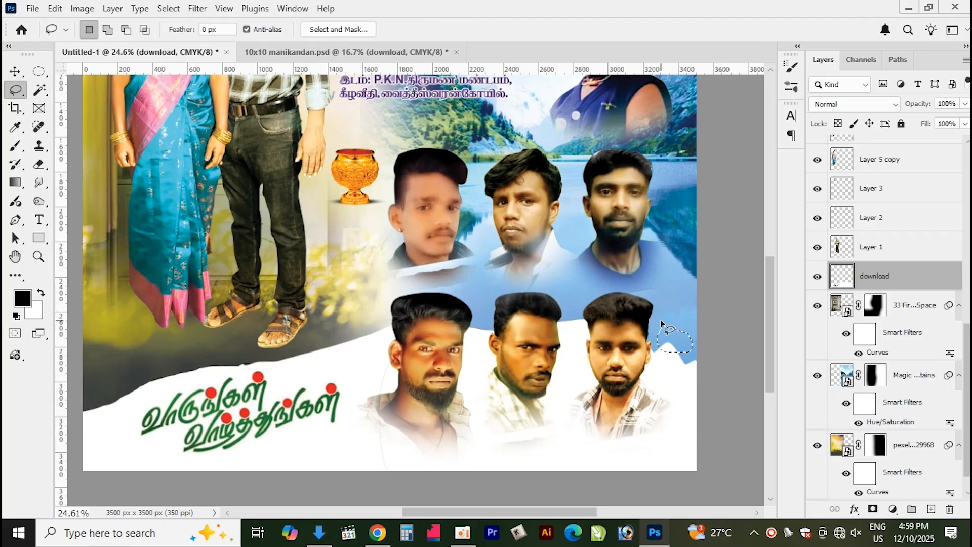
key("v")
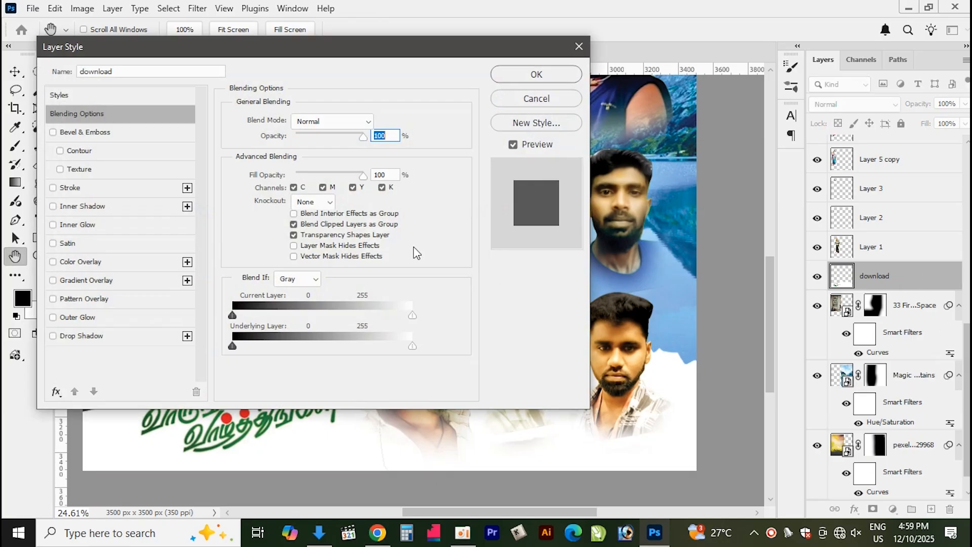
Add a 40 px outside Stroke in Hard Light blend mode with a dark navy colour to the download layer
left_click_drag(332, 49, 714, 63)
left_click(460, 202)
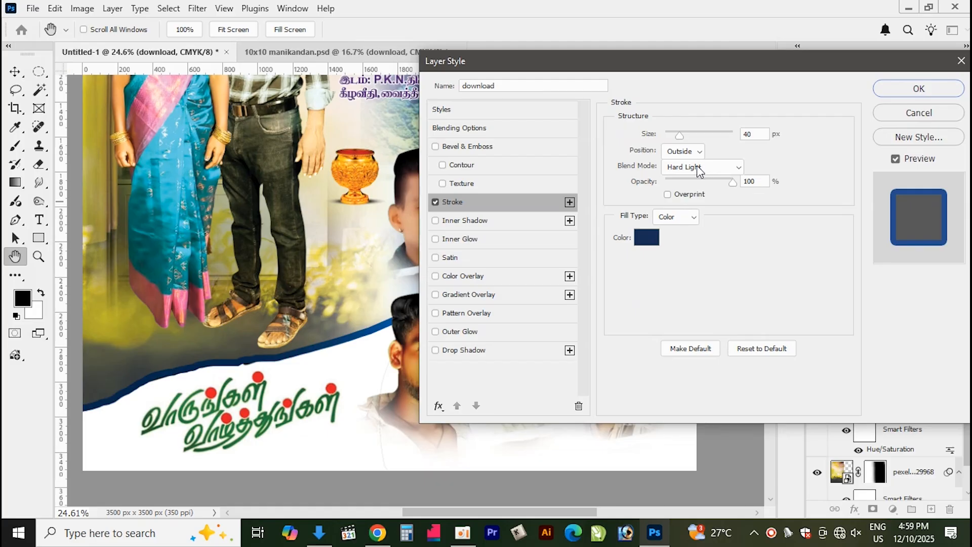
left_click(932, 91)
Apply Free Transform to the Magic Mountains layer and commit it
left_click_drag(687, 362, 677, 372)
key("ctrl+t")
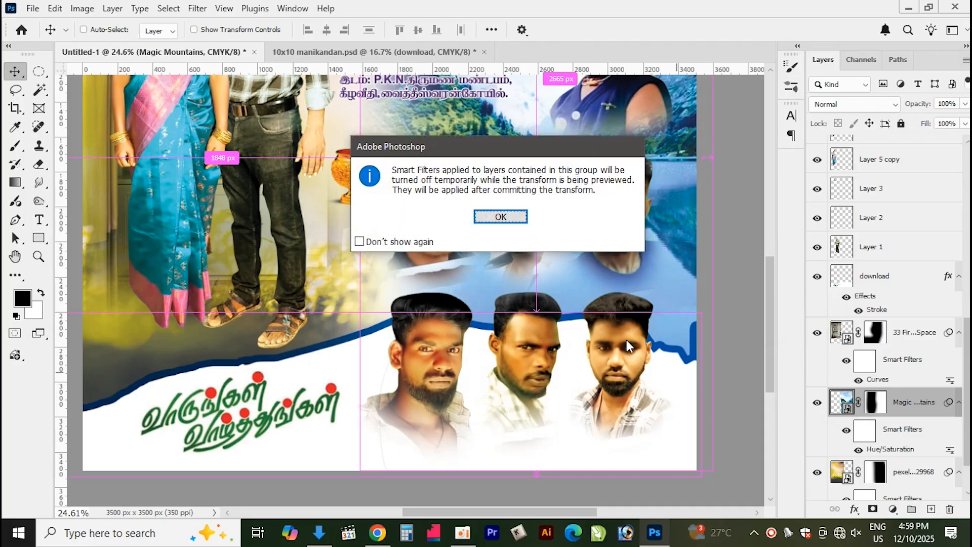
left_click(512, 216)
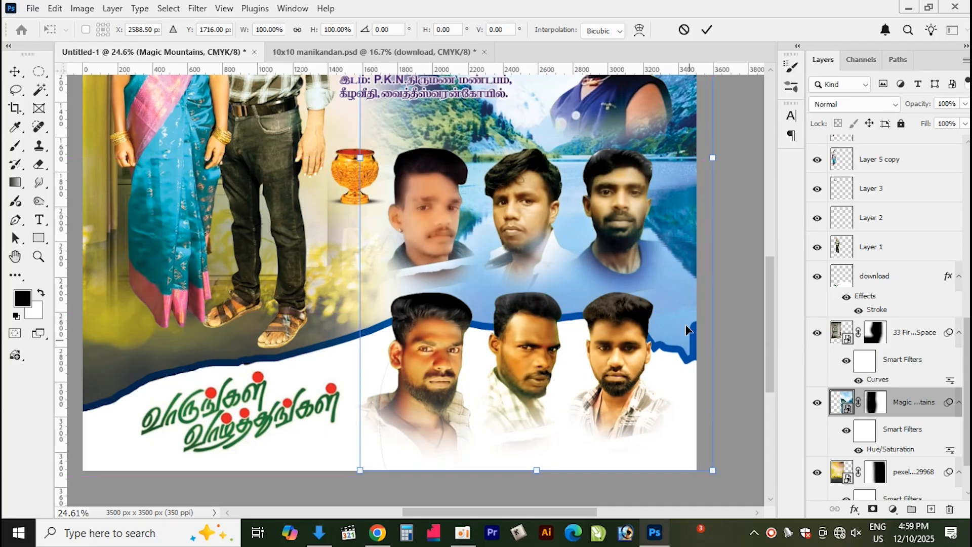
left_click(707, 28)
Lasso-select a strip along the poster's right edge and erase it from the Magic Mountains layer mask
key("l")
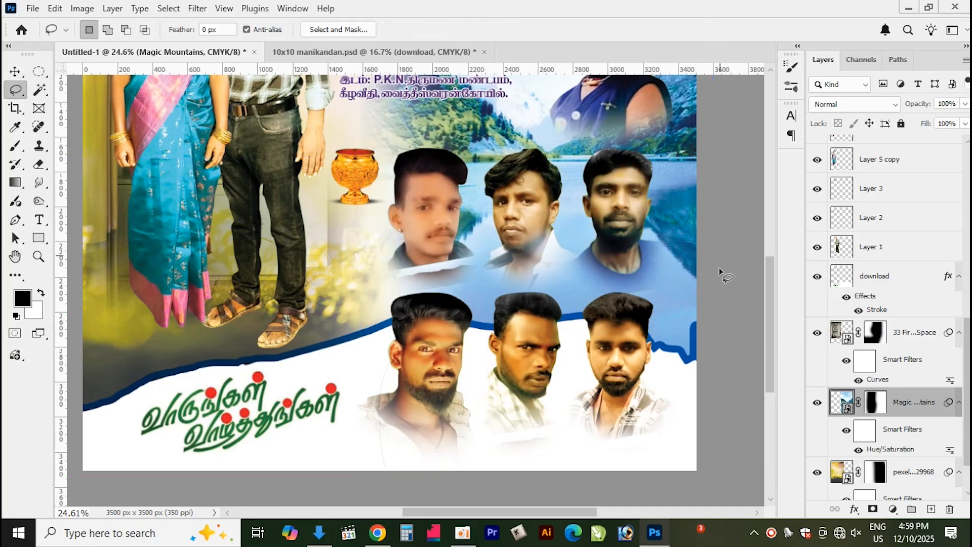
mouse_move(688, 286)
left_mouse_down()
mouse_move(735, 368)
mouse_move(691, 328)
left_mouse_up()
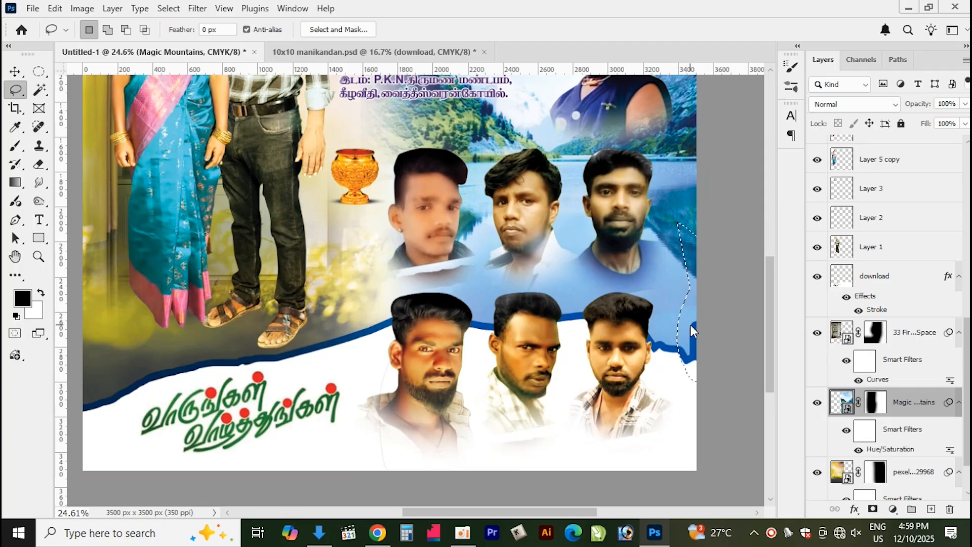
key("ctrl+t")
left_click(434, 206)
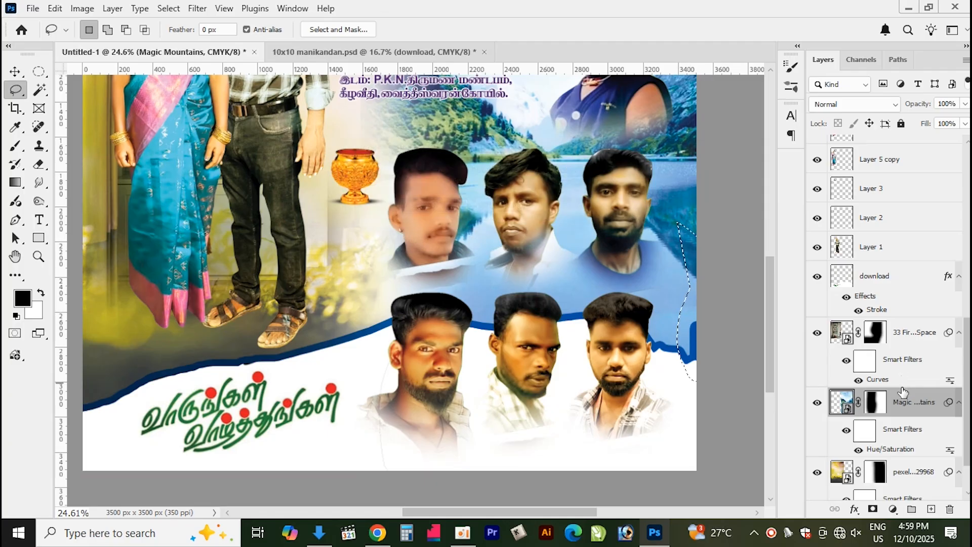
left_click(877, 403)
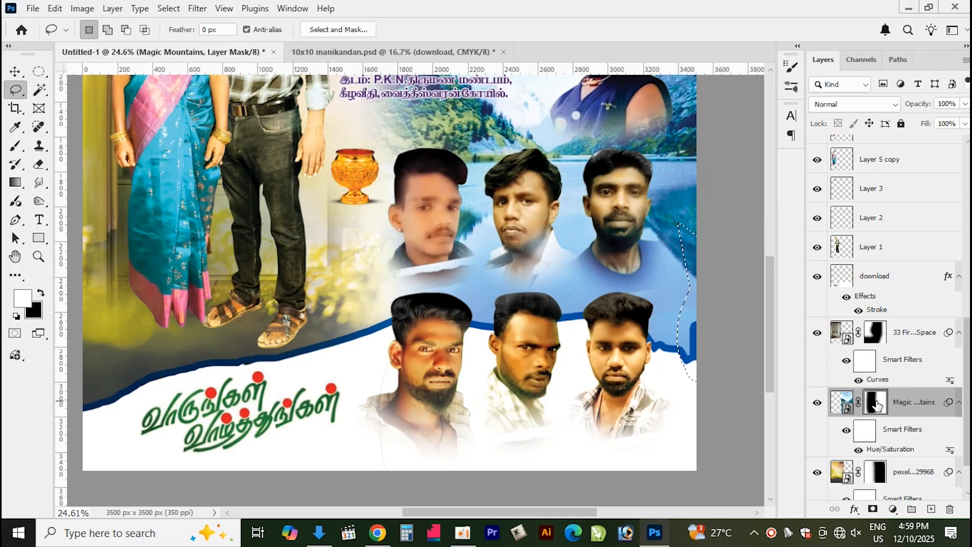
key("Delete")
Select the download layer, delete the selected right-edge strip from it and deselect
key("v")
right_click(674, 402)
left_click(701, 410)
left_click(700, 410)
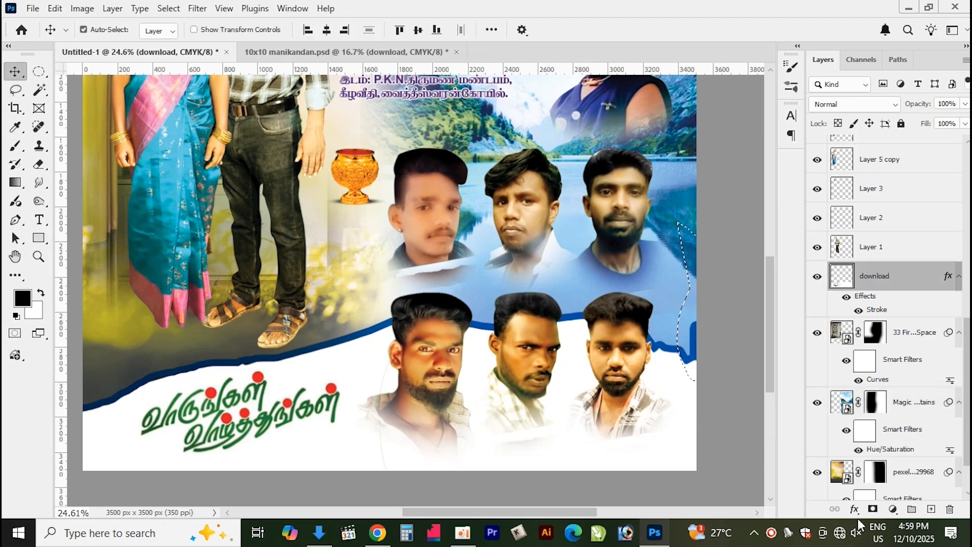
key("Delete")
key("ctrl+d")
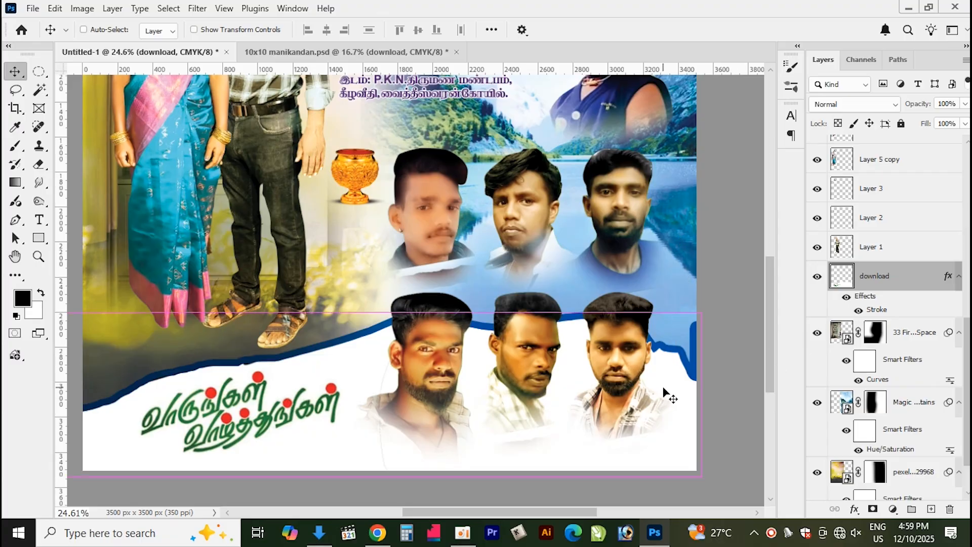
Shift the download strip left, lasso-select its vertical stroke at the right edge and delete it
key("shift+v")
key("v")
left_click_drag(670, 389, 636, 387)
key("l")
left_click_drag(645, 306, 658, 376)
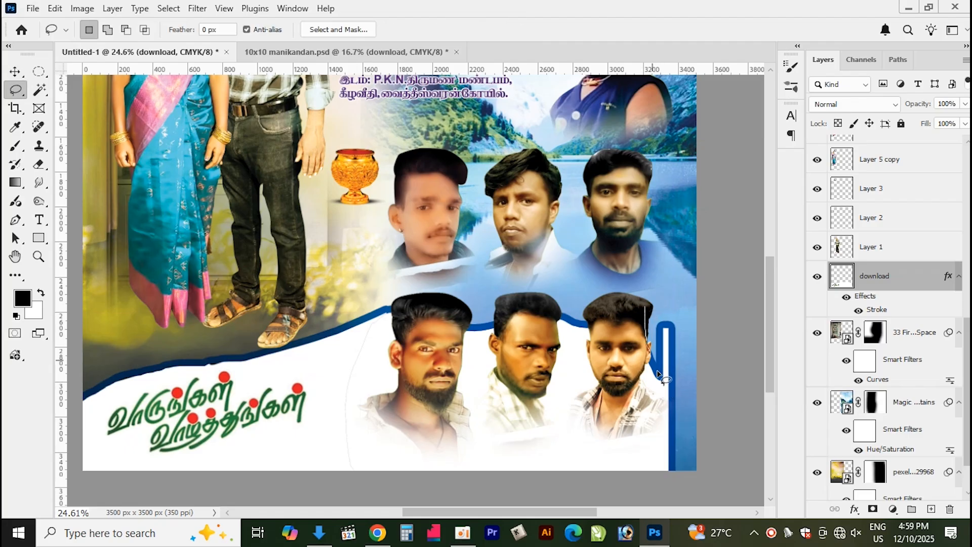
left_click_drag(666, 244, 664, 248)
key("Delete")
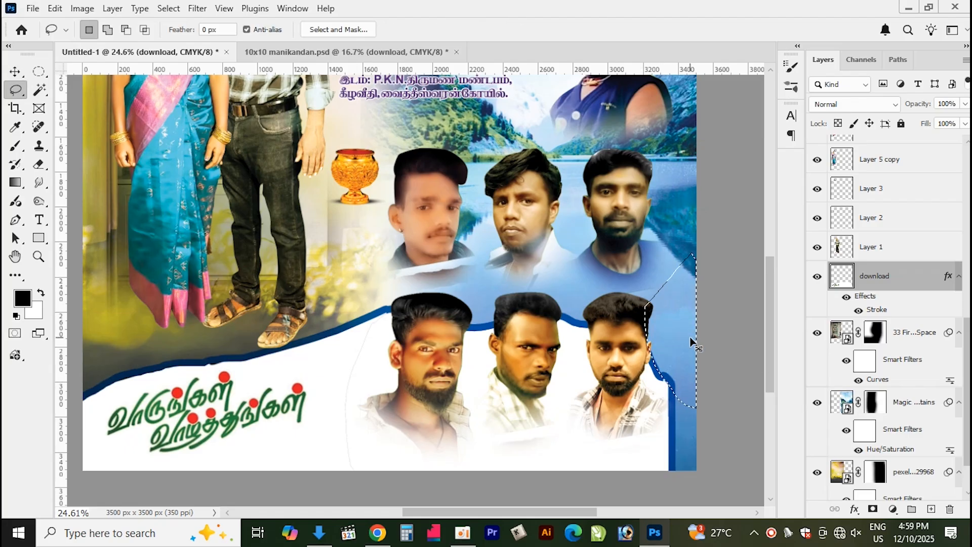
key("ctrl+d")
Move the download strip back right so it lines up with the poster's edge
key("v")
left_click_drag(476, 371, 507, 363)
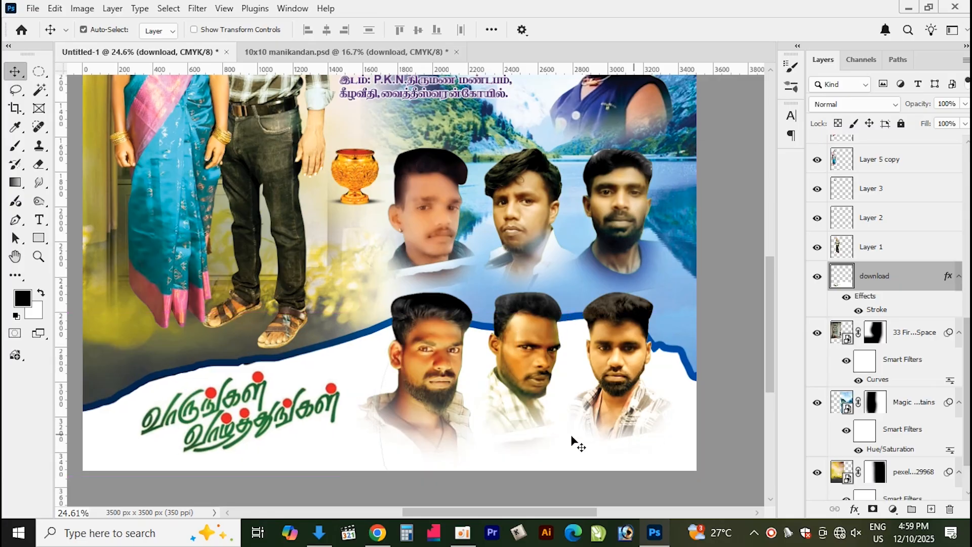
scroll(361, 360, "down", 4)
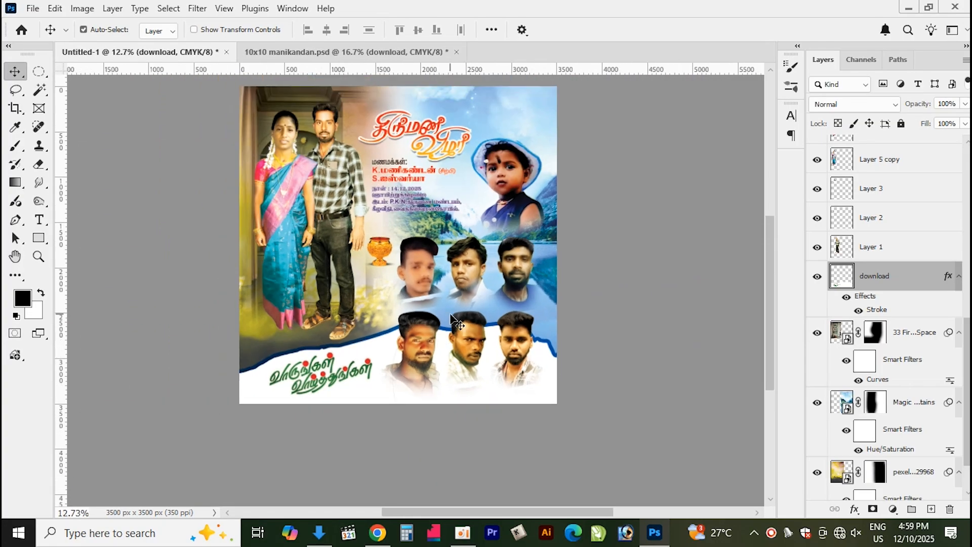
scroll(451, 316, "up", 2)
scroll(765, 288, "up", 3)
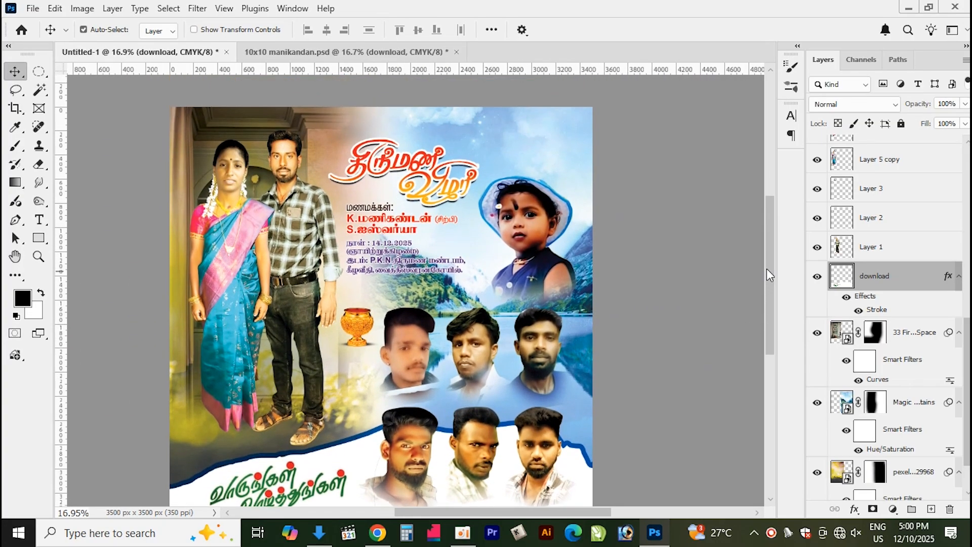
scroll(246, 197, "up", 1)
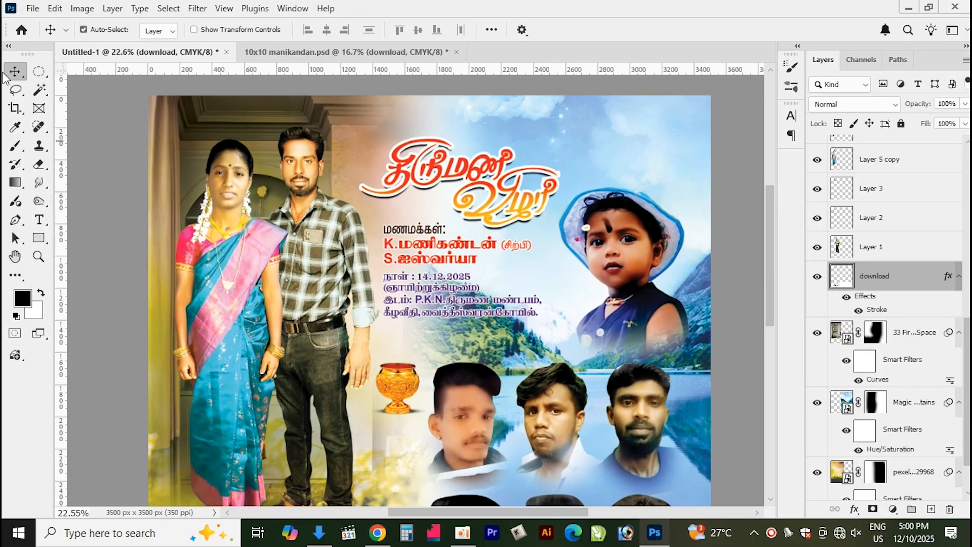
Draw an elliptical selection about 936 × 865 px around the couple's heads and add a new layer
left_click(39, 72)
left_click_drag(190, 170, 346, 290)
left_click_drag(351, 308, 347, 302)
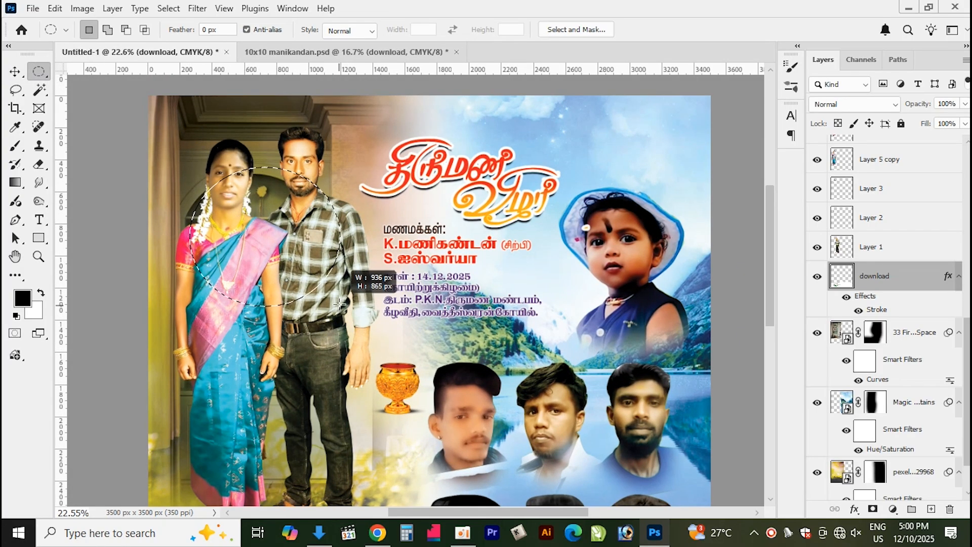
key("ctrl+shift+n")
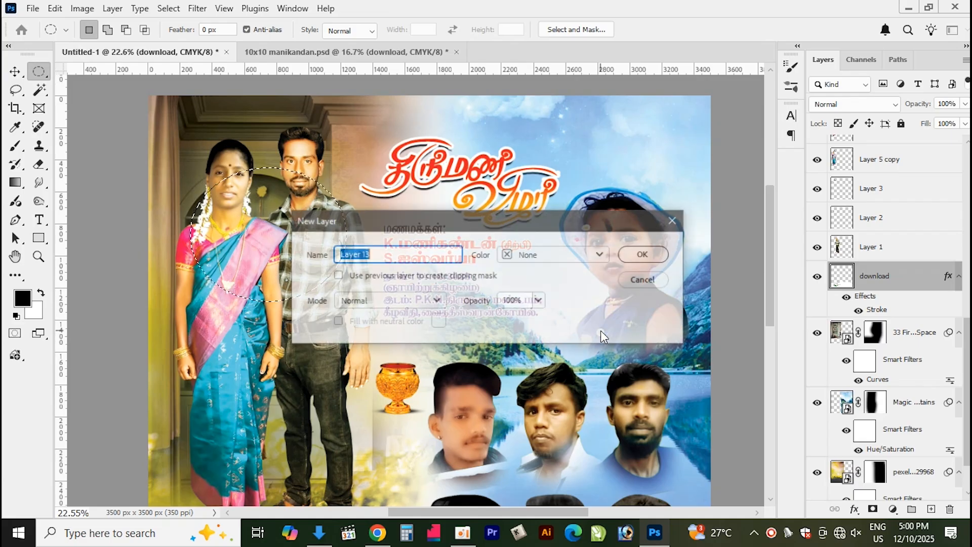
key("Return")
Set the foreground colour to bright yellow and fill the elliptical selection with it on the new layer
left_click(22, 299)
left_click(497, 247)
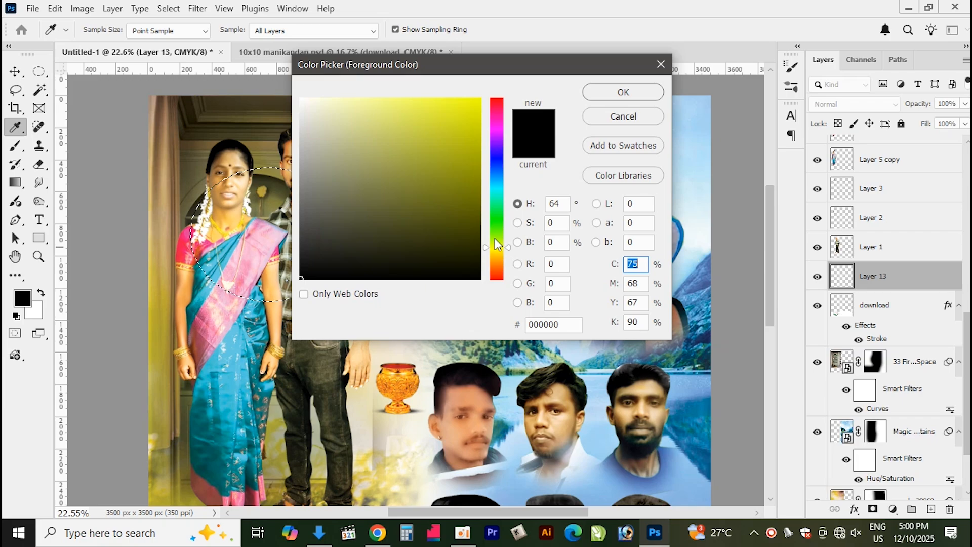
left_click(474, 104)
left_click(622, 93)
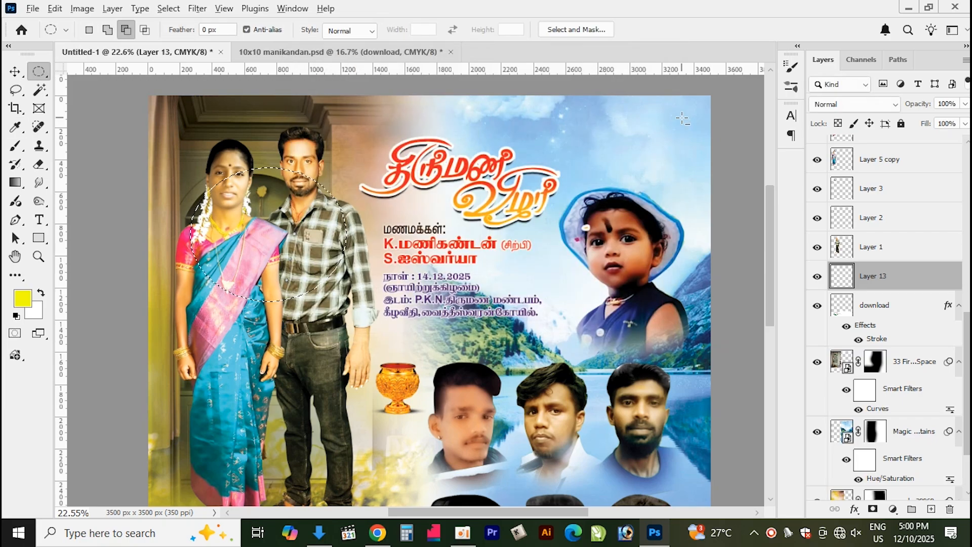
key("alt+BackSpace")
key("ctrl+d")
key("v")
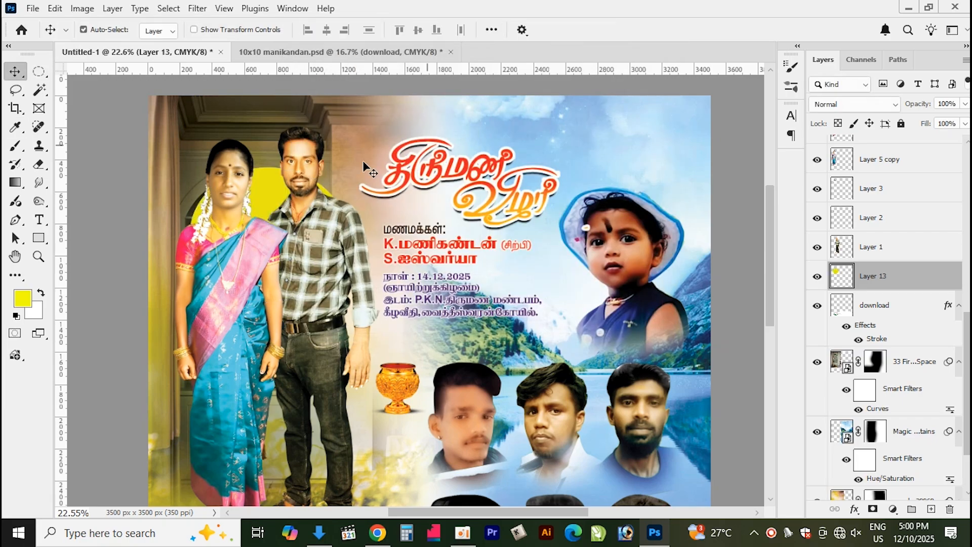
Move the yellow ellipse slightly and scale it to about 1230 px wide behind the couple's heads
left_click_drag(268, 188, 261, 195)
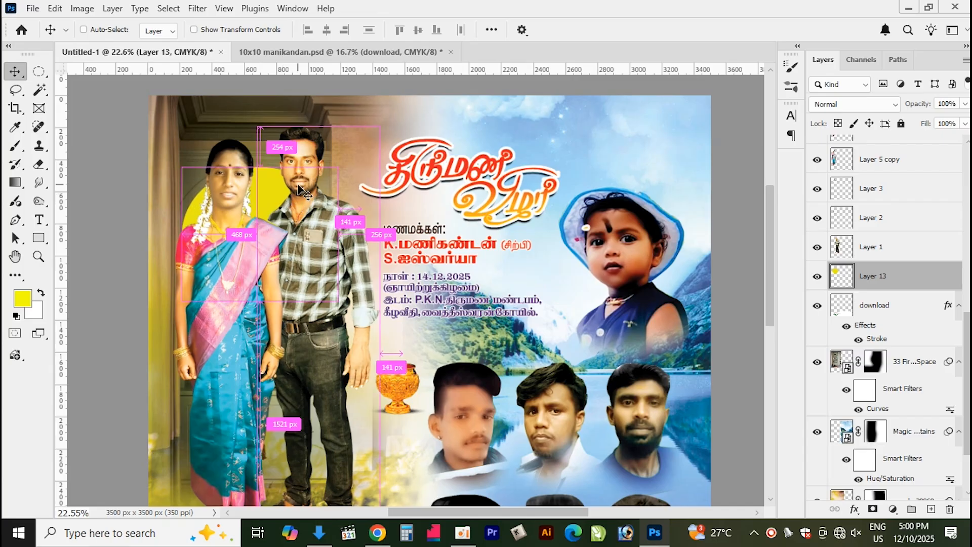
key("ctrl+t")
left_click_drag(339, 166, 380, 156)
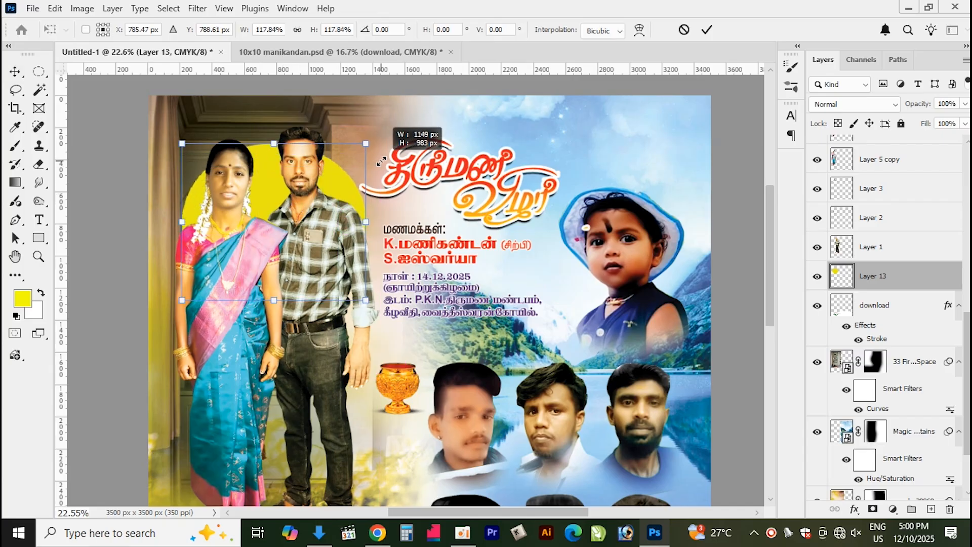
left_click_drag(278, 144, 279, 154)
left_click_drag(178, 219, 173, 218)
left_click_drag(366, 227, 369, 224)
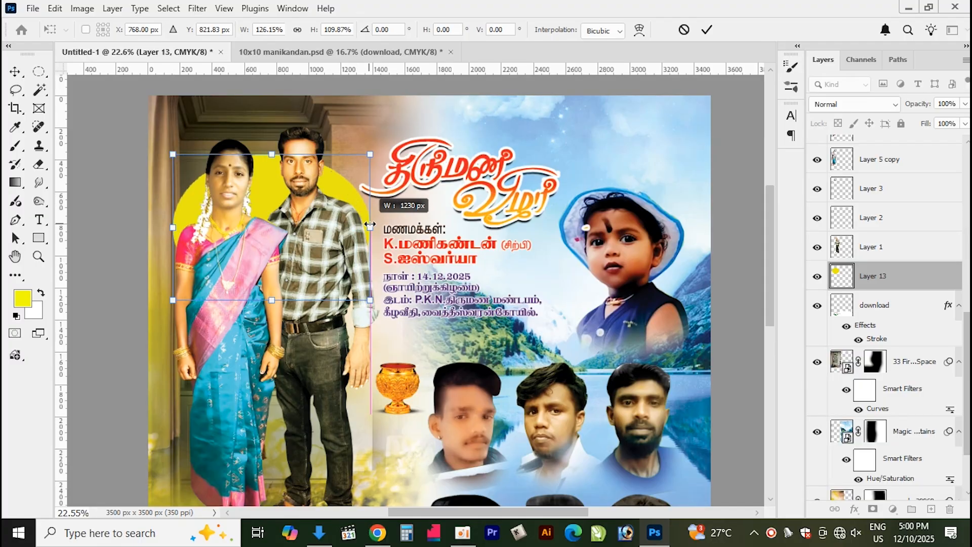
key("Return")
Apply a Gaussian Blur with a radius of 150.3 pixels to the yellow ellipse layer
left_click(198, 8)
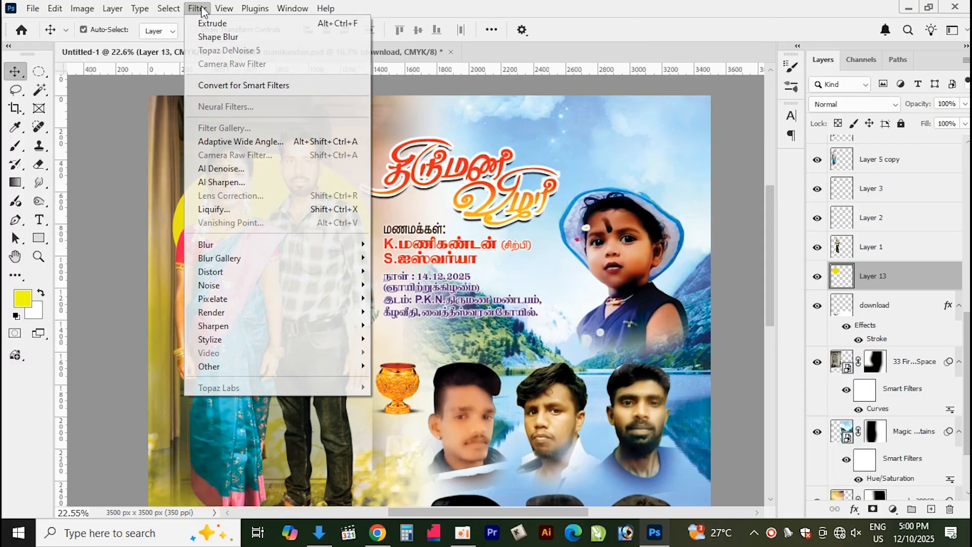
mouse_move(243, 247)
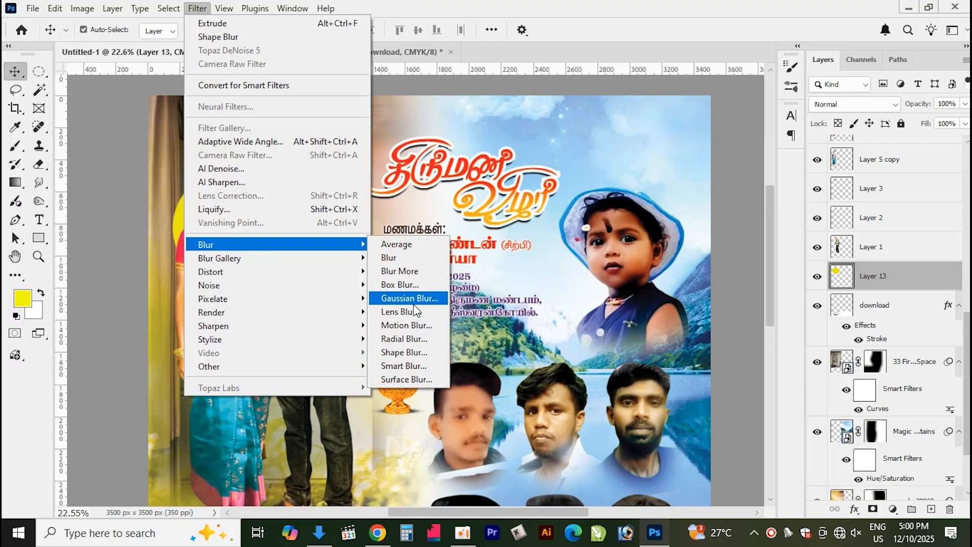
left_click(414, 300)
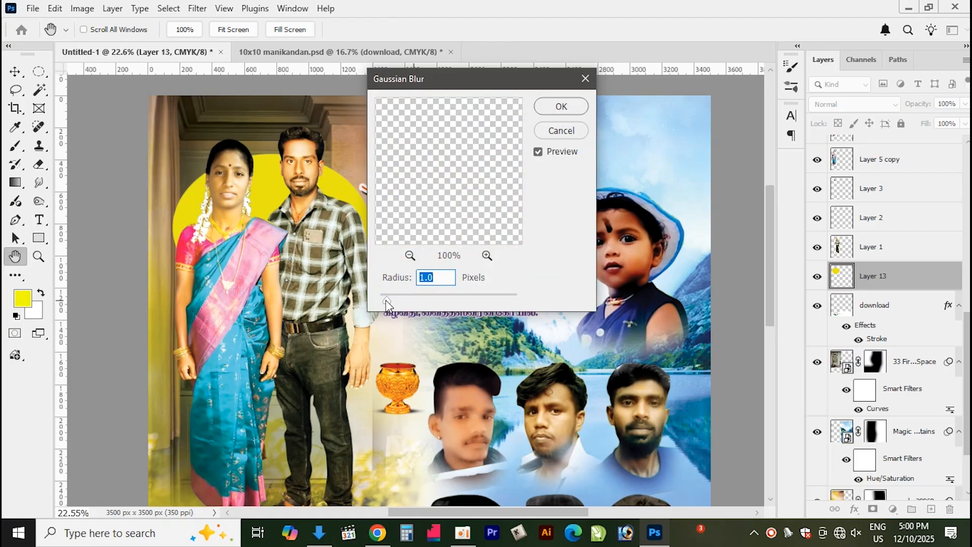
left_click_drag(418, 303, 466, 303)
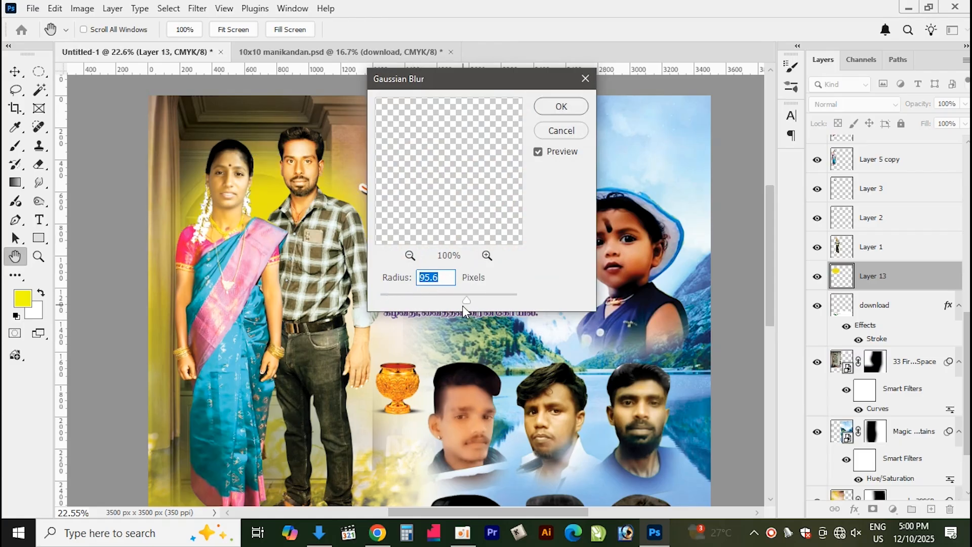
left_click_drag(469, 303, 478, 300)
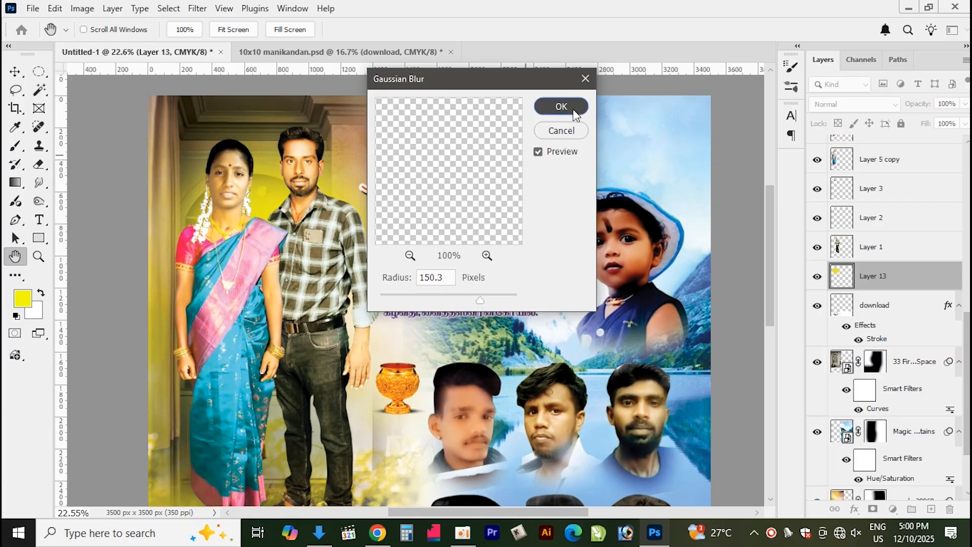
left_click(567, 105)
Add a new layer, set the foreground colour to orange #ffc000, and paint a soft 1000 px spot near the woman's face
left_click(930, 509)
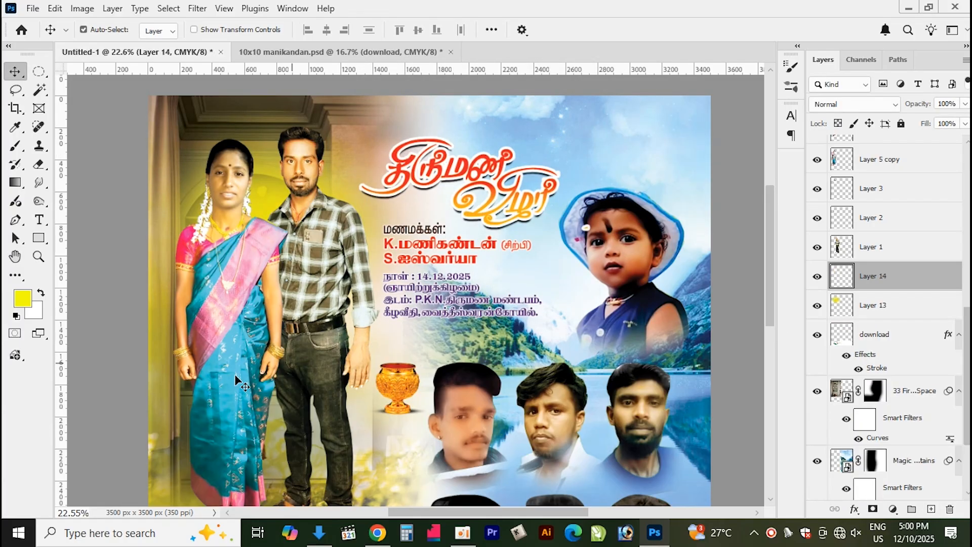
left_click(26, 300)
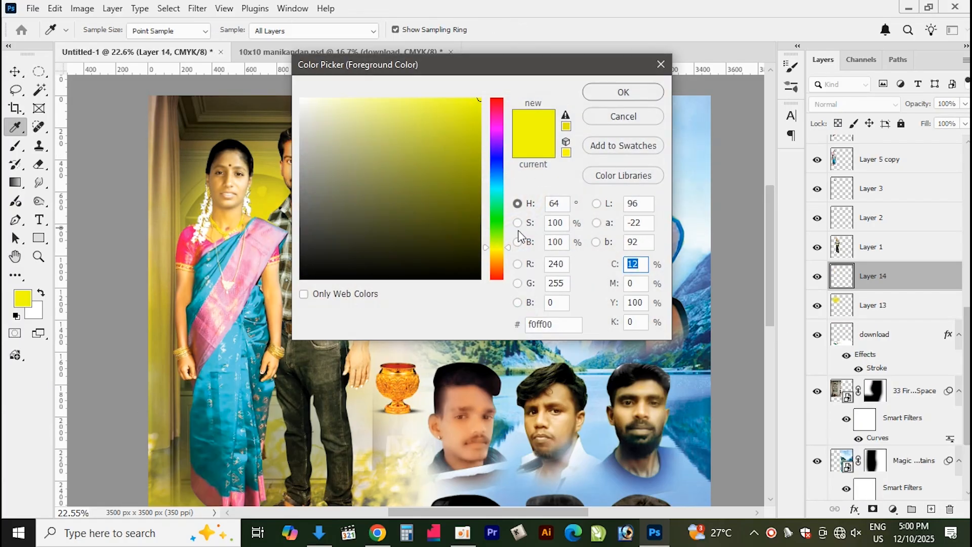
left_click_drag(506, 247, 505, 256)
left_click(629, 92)
key("b")
left_click(264, 222)
Add another new layer, set the foreground to yellow #fffc00, reduce the brush to 700 px, and undo a trial dab
left_click(931, 509)
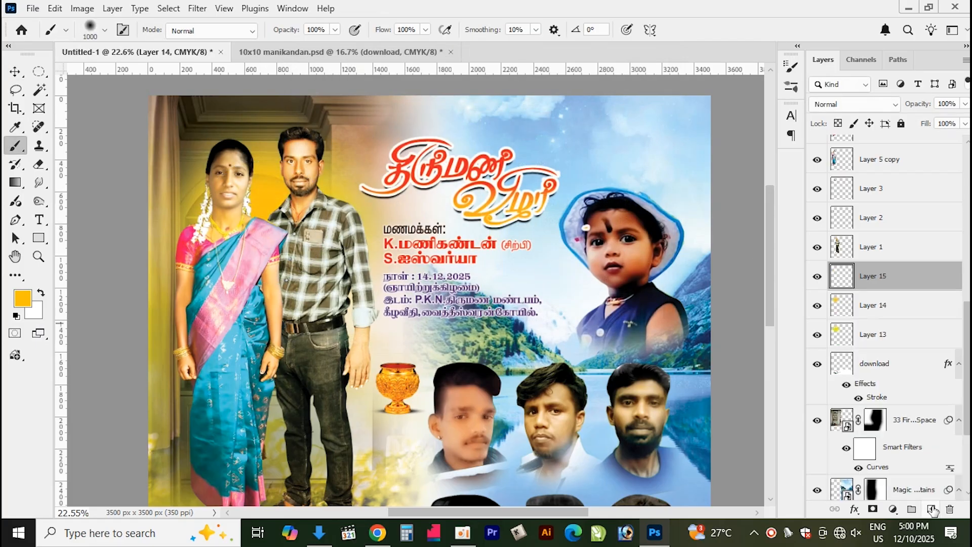
left_click(21, 300)
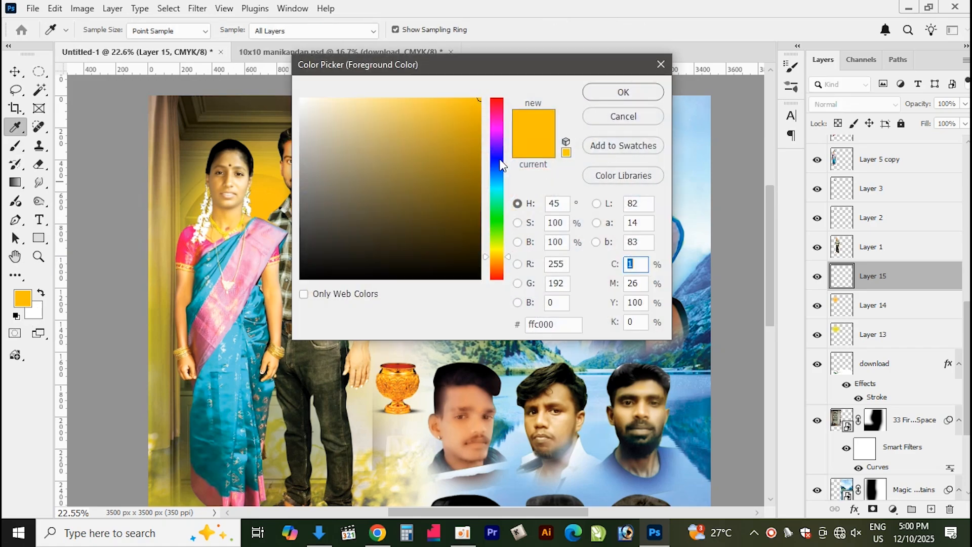
left_click_drag(494, 257, 497, 251)
left_click(623, 93)
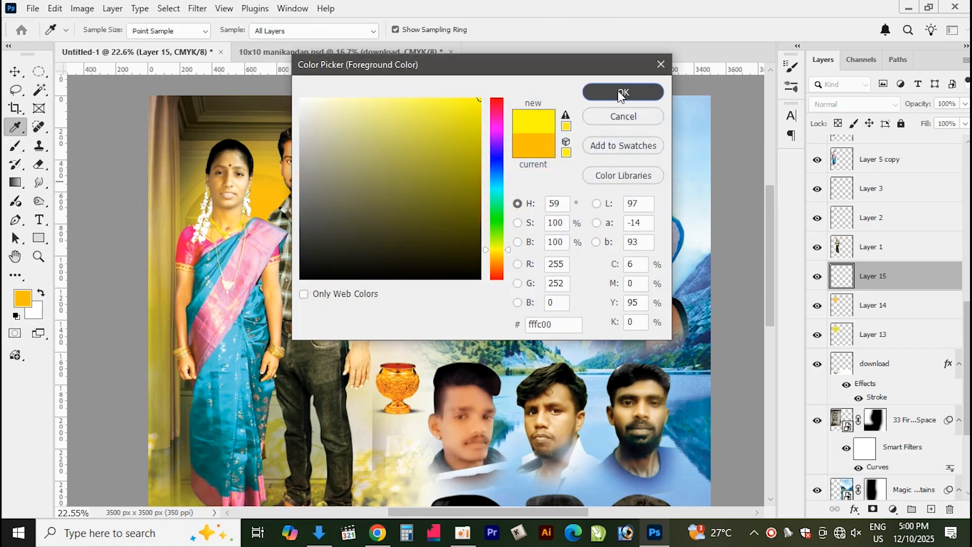
key("bracketleft")
key("bracketleft")
key("bracketleft")
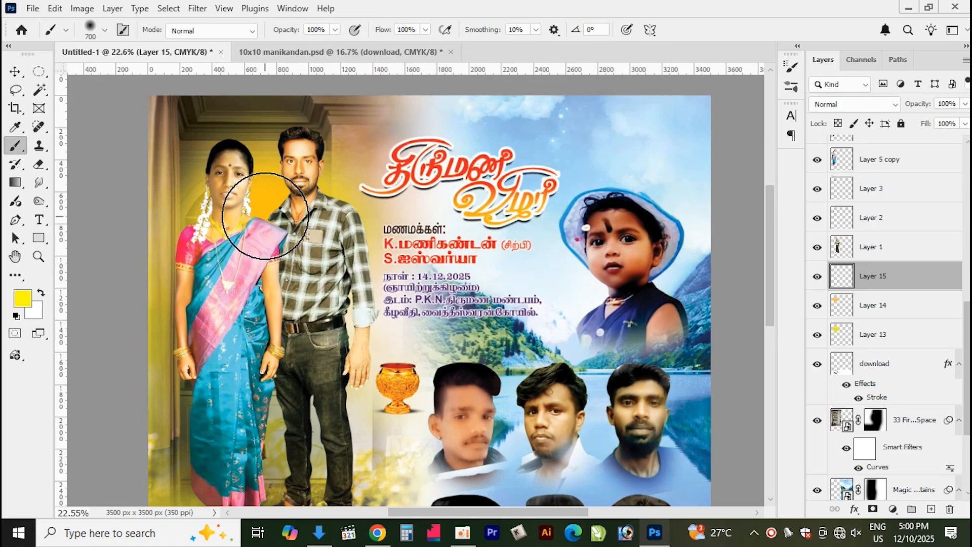
left_click(266, 215)
key("ctrl+z")
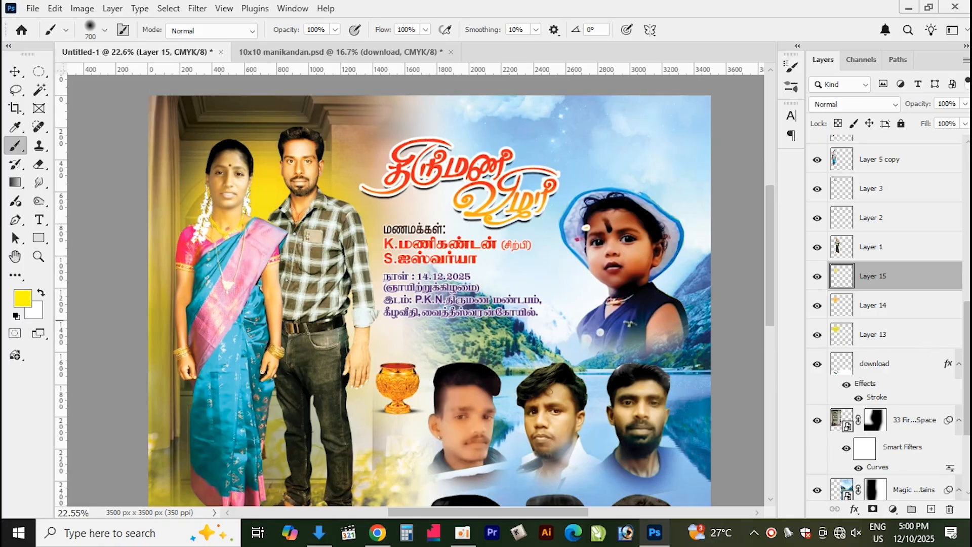
Set the orange spot layer's blend mode to Multiply
left_click(867, 309)
left_click(867, 105)
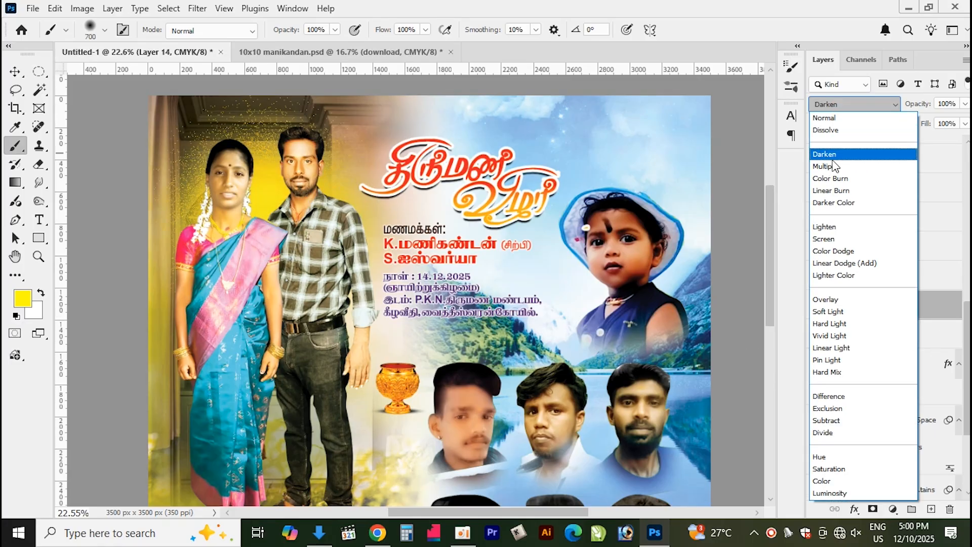
left_click(835, 178)
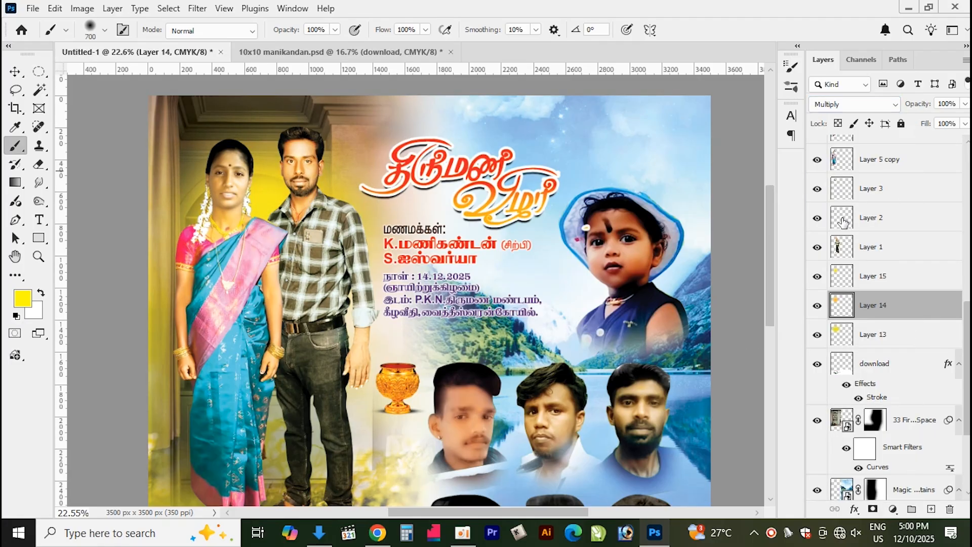
Set the newest empty layer's blend mode to Lighten after browsing through the blend modes
left_click(888, 274)
left_click(858, 108)
left_click(858, 108)
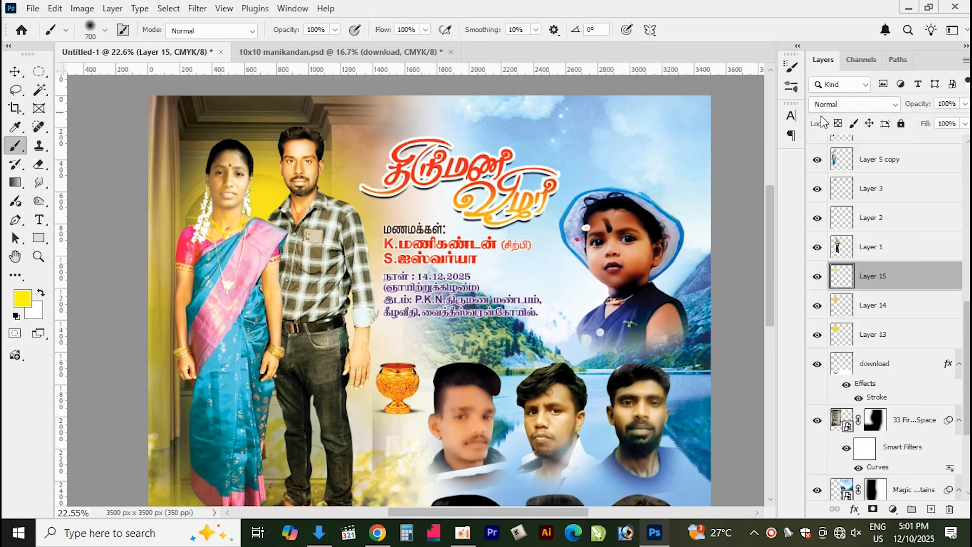
left_click(856, 105)
left_click(856, 105)
left_click(856, 105)
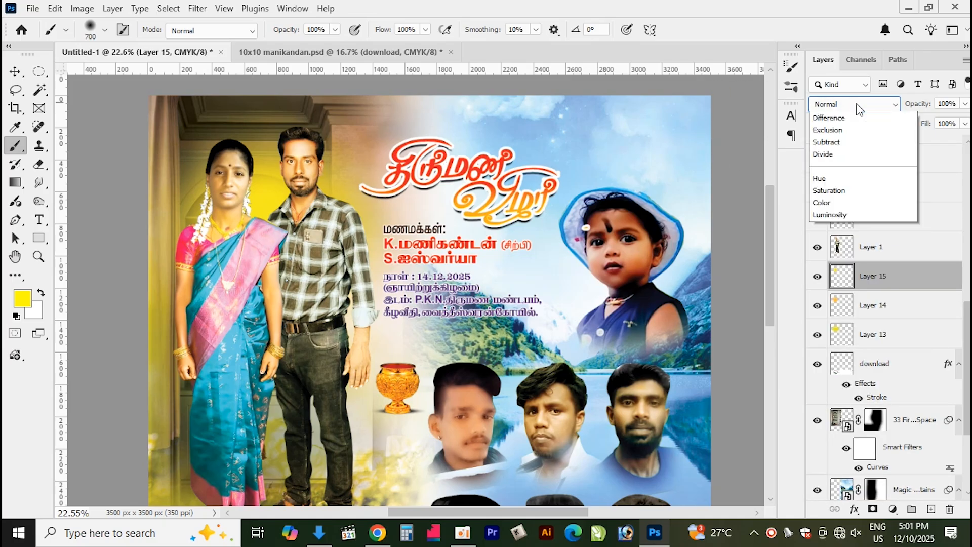
key("Down")
key("Down")
key("Down")
key("Up")
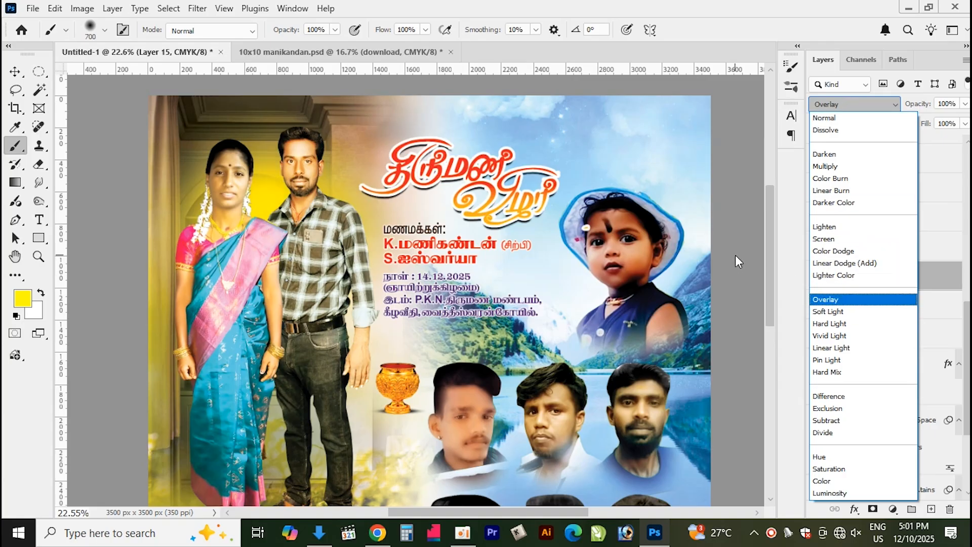
key("Up")
key("Up")
key("Up")
key("Up")
key("Up")
key("Up")
key("Up")
key("Up")
key("Up")
key("Up")
key("Down")
key("Down")
key("Down")
key("Down")
key("Down")
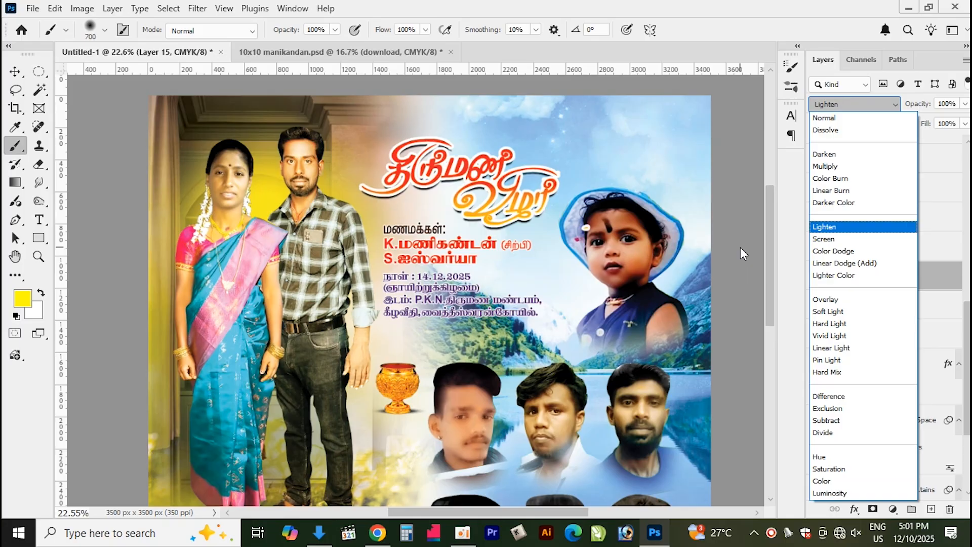
left_click(856, 226)
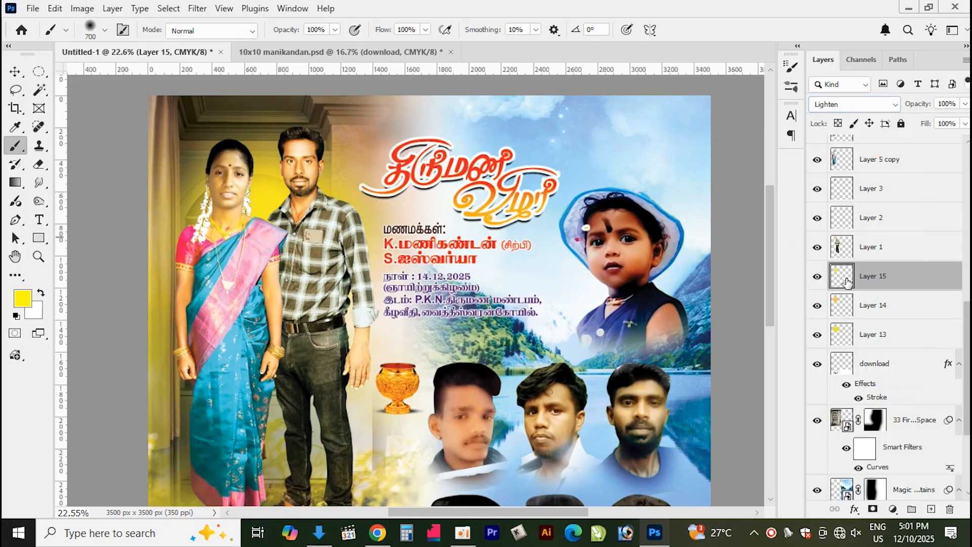
Set the orange spot layer's blend mode to Hard Light
left_click(872, 310)
left_click(871, 108)
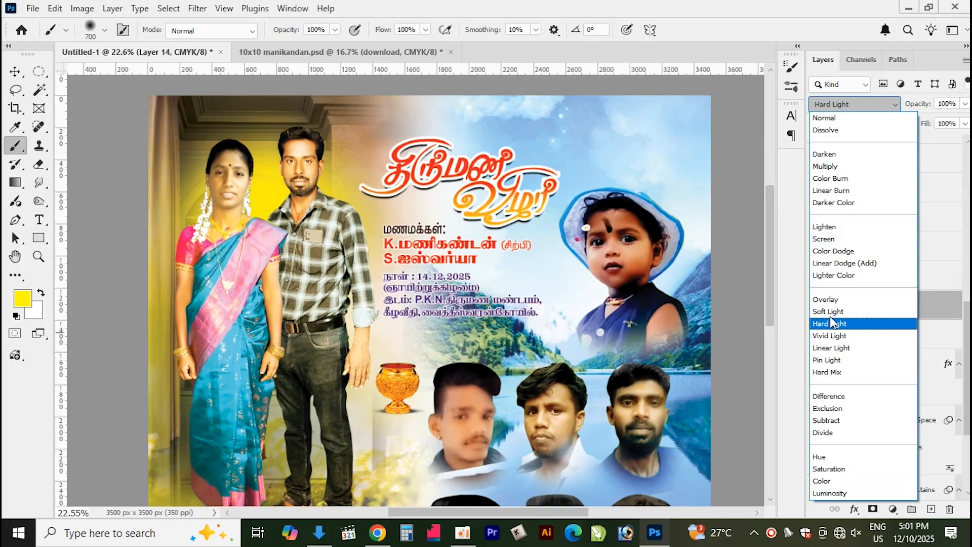
left_click(849, 324)
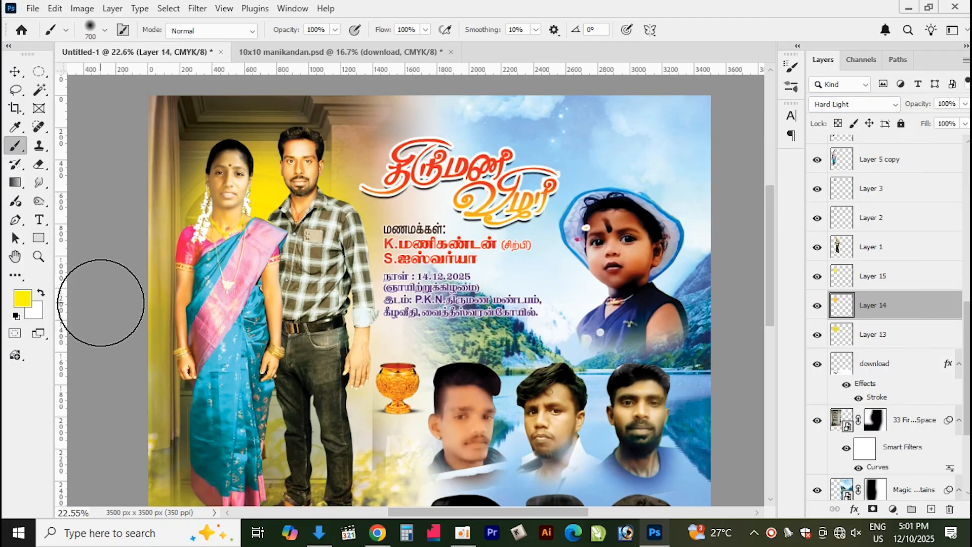
Drag the image '200+ Light Effect PNG Images HD Download 2361.jpg' from the Downloads folder into the poster document
left_click(318, 536)
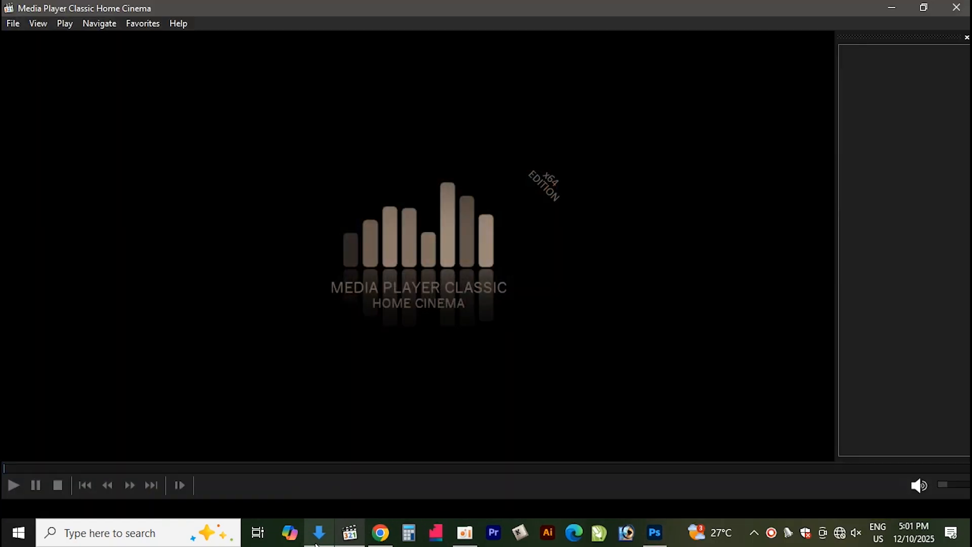
left_click(318, 537)
left_click(318, 536)
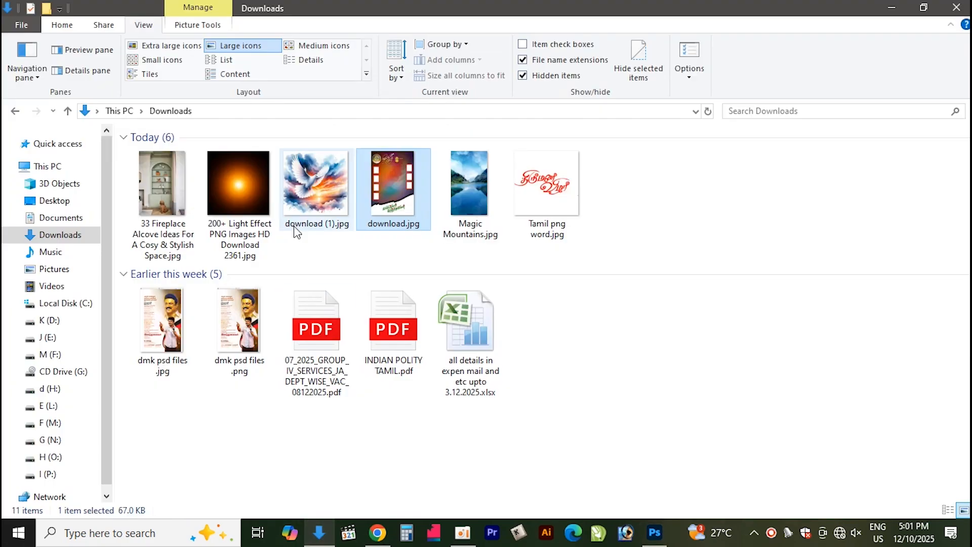
left_click(235, 175)
left_click_drag(236, 175, 270, 237)
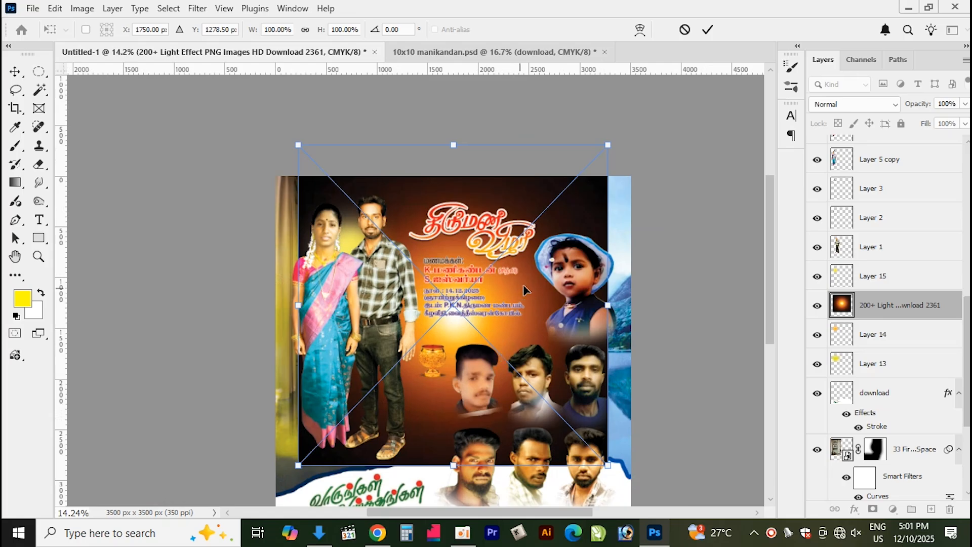
Scale the light-effect image down to about 61% and position it over the couple's upper area
left_click_drag(524, 290, 464, 313)
left_click_drag(236, 168, 298, 232)
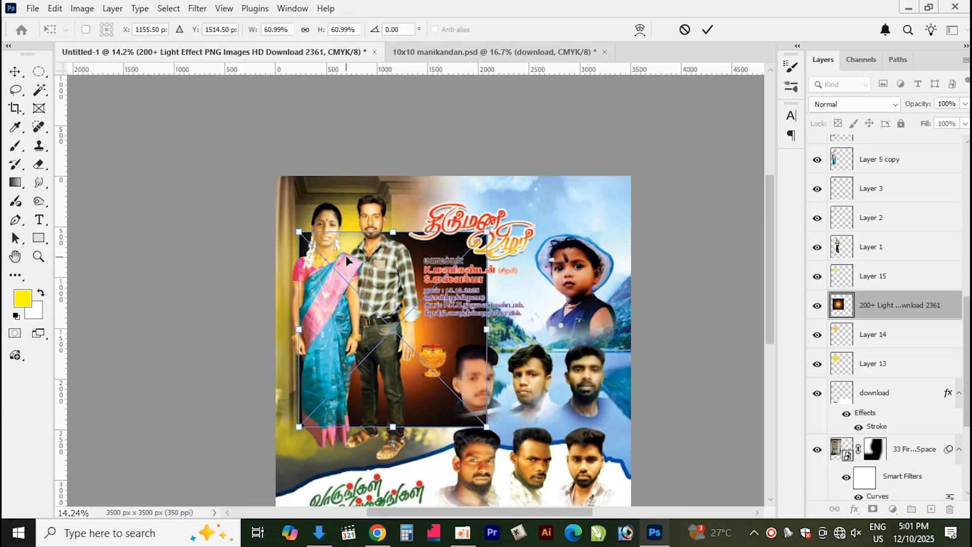
left_click_drag(458, 338, 425, 272)
left_click_drag(264, 163, 277, 191)
key("Return")
Set the light-effect layer's blend mode to Screen
key("b")
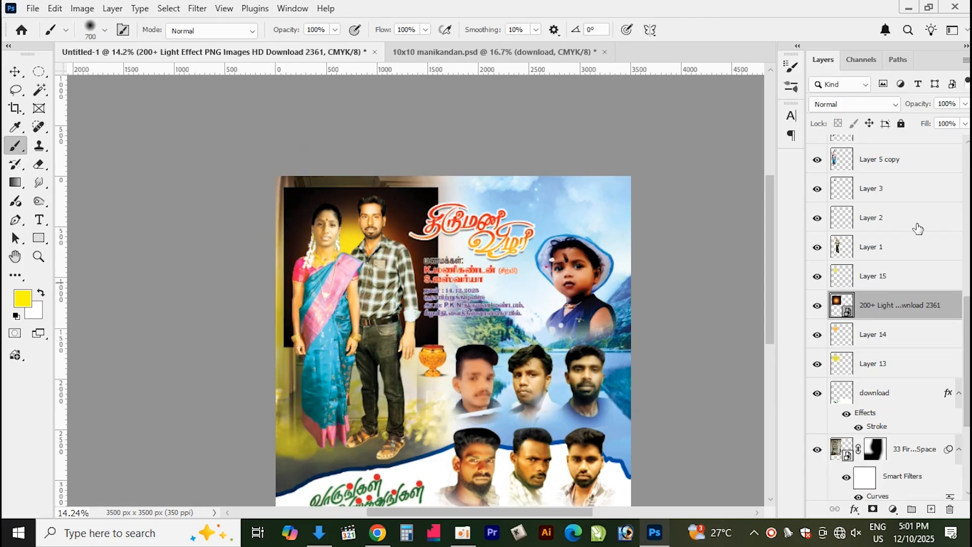
left_click(860, 107)
left_click(835, 243)
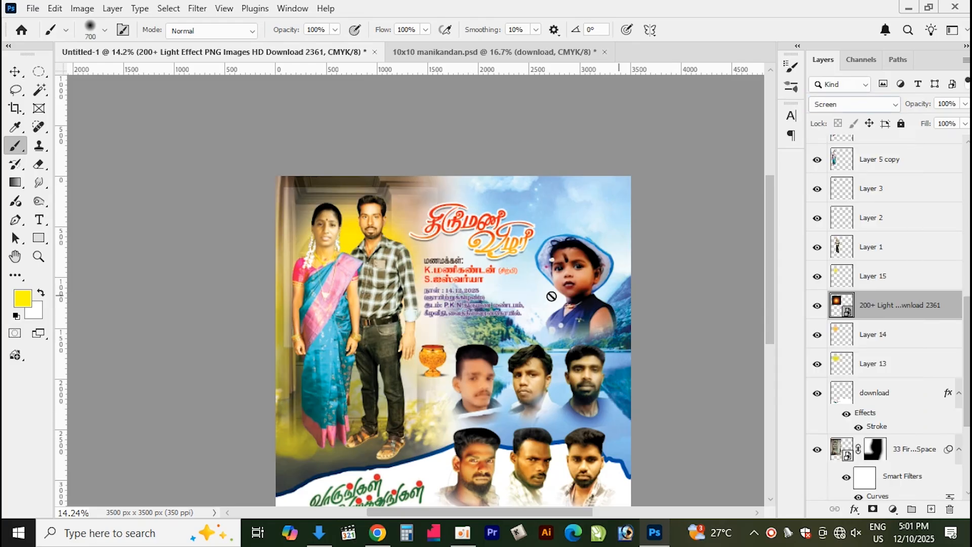
Move the light-effect layer one level up, above the yellow layer
key("ctrl+bracketright")
key("ctrl+bracketright")
key("ctrl+bracketright")
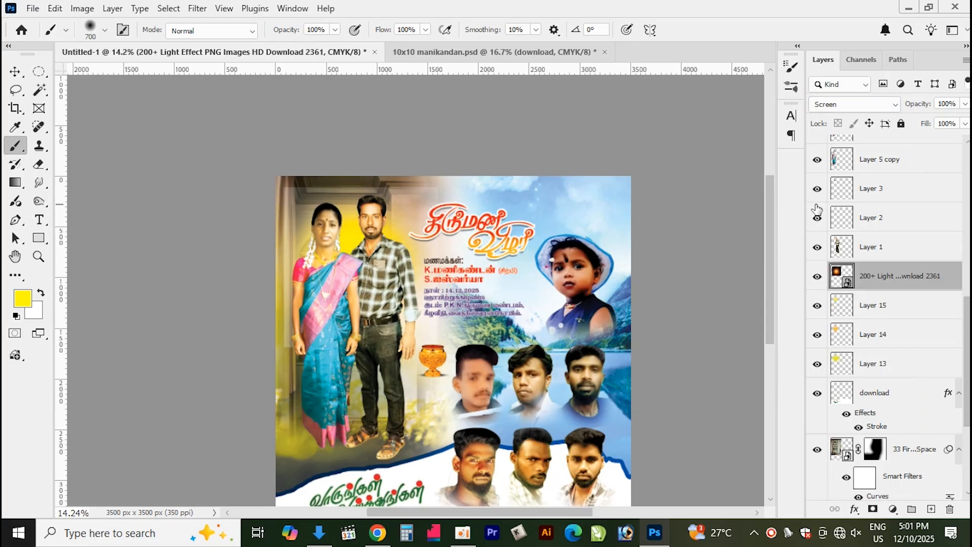
key("ctrl+bracketleft")
key("ctrl+bracketleft")
Set the light-effect layer's blend mode to Vivid Light and add a layer mask to it
left_click(891, 105)
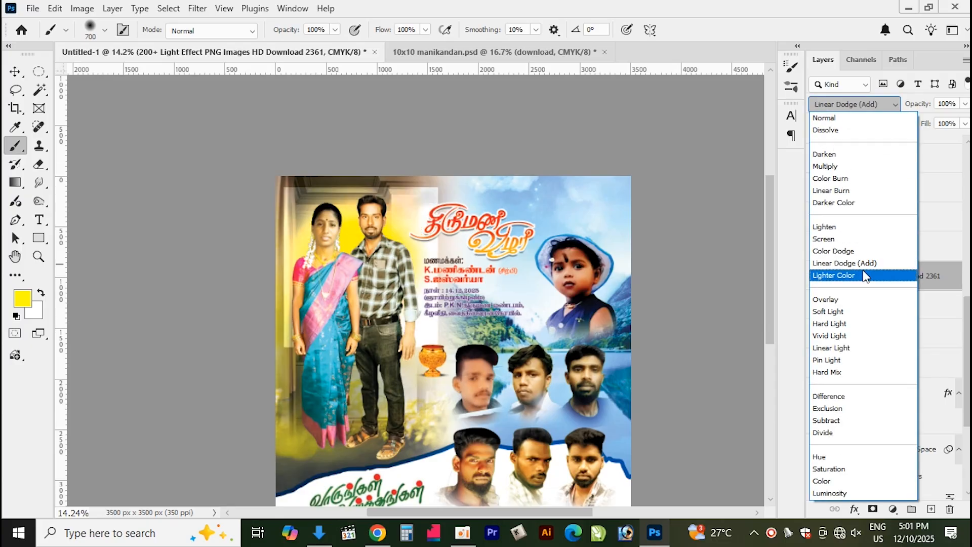
left_click(858, 338)
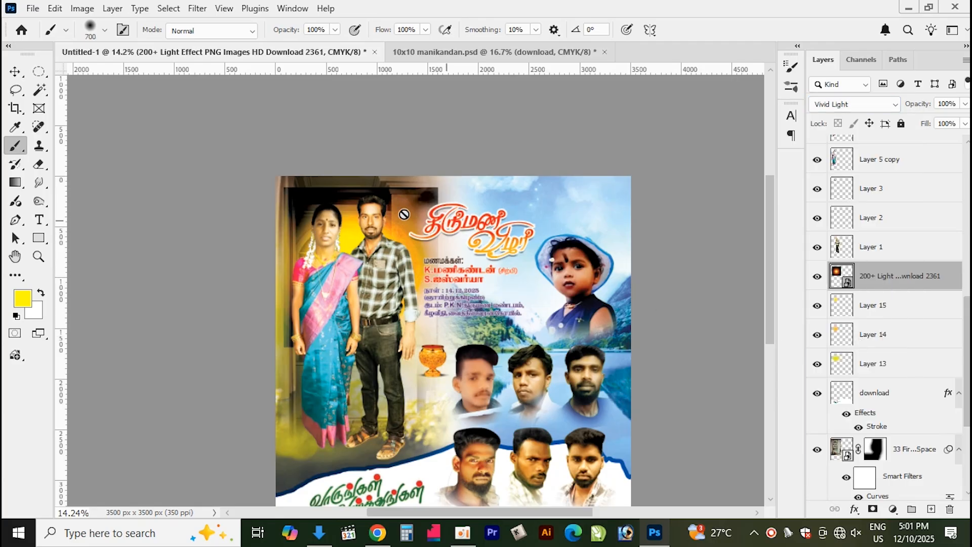
left_click(16, 71)
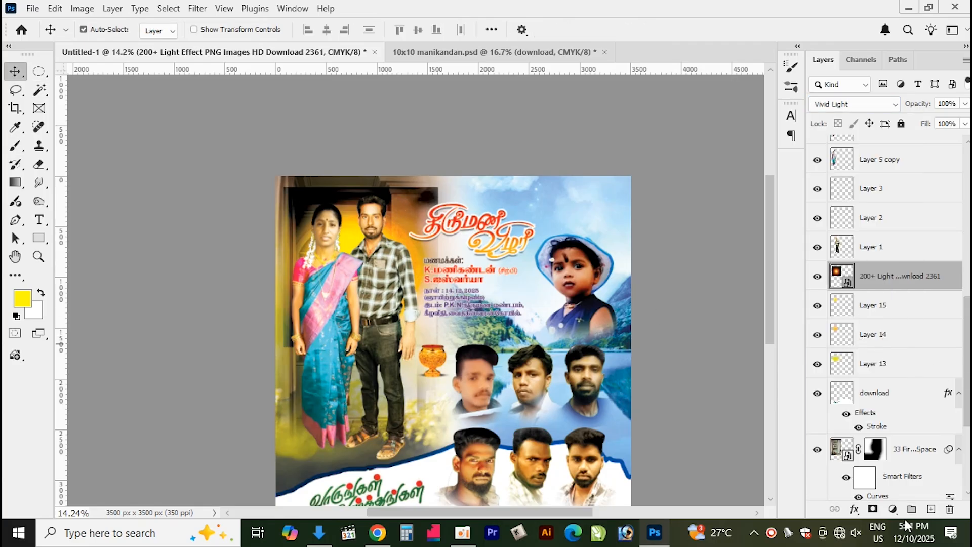
left_click(873, 508)
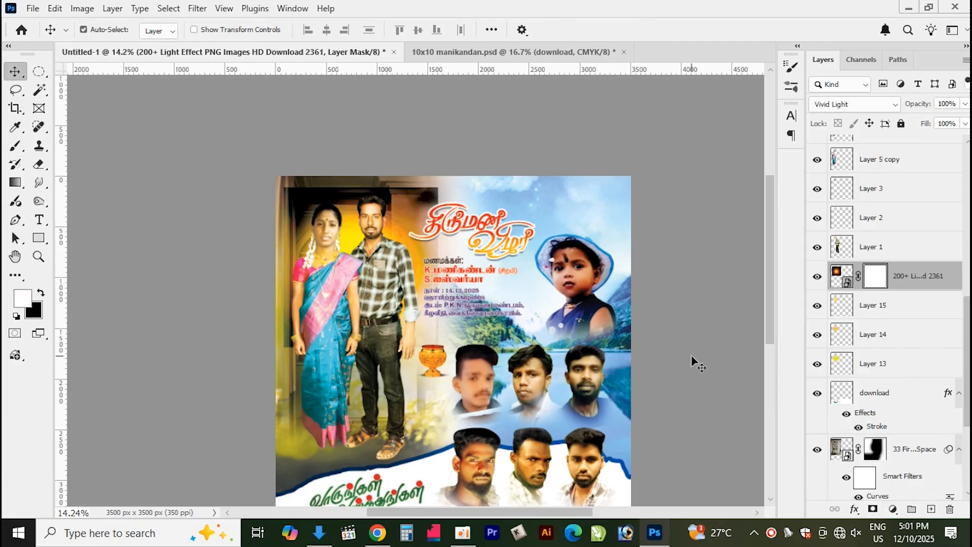
Hide the light effect over the wedding details and the child's portrait by erasing on its layer mask with a large soft eraser
key("e")
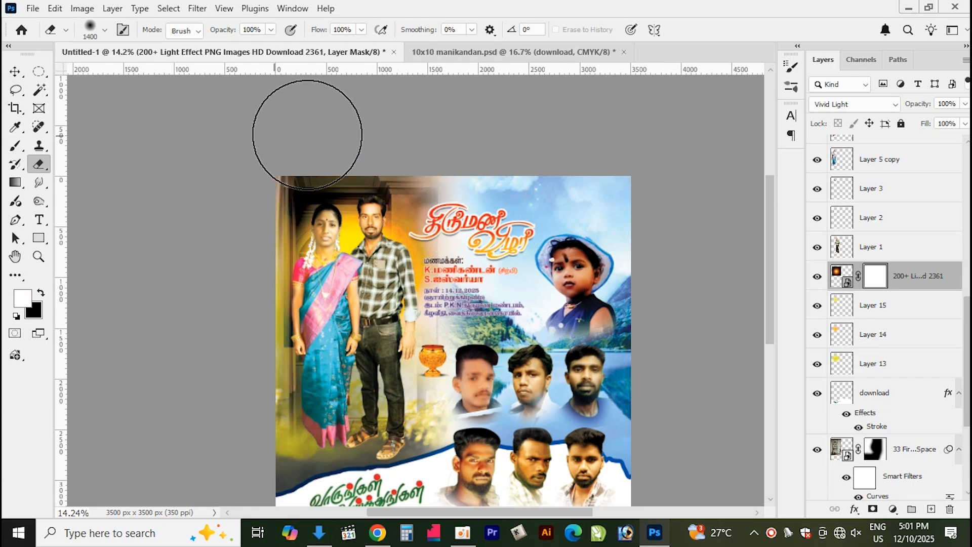
mouse_move(400, 150)
left_mouse_down()
mouse_move(484, 222)
mouse_move(505, 268)
left_mouse_up()
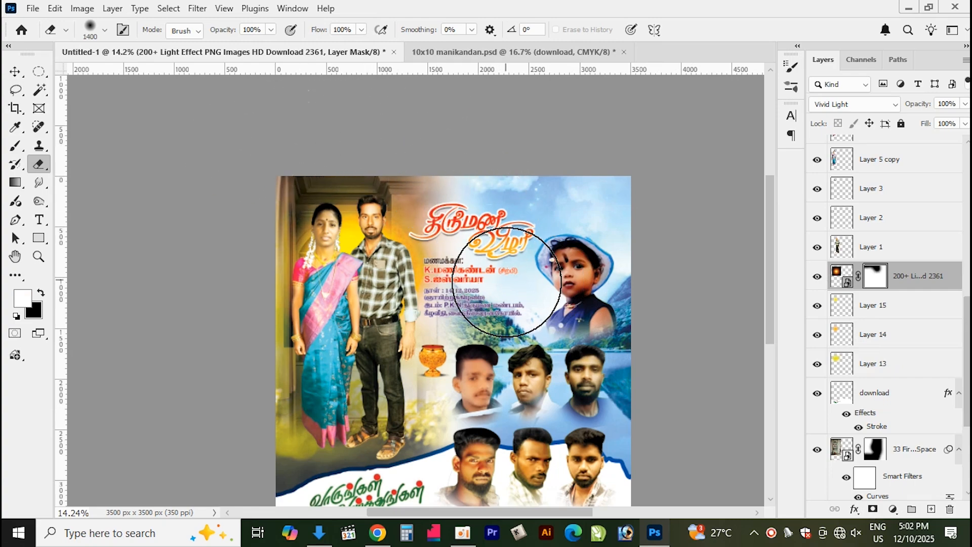
scroll(430, 351, "down", 1)
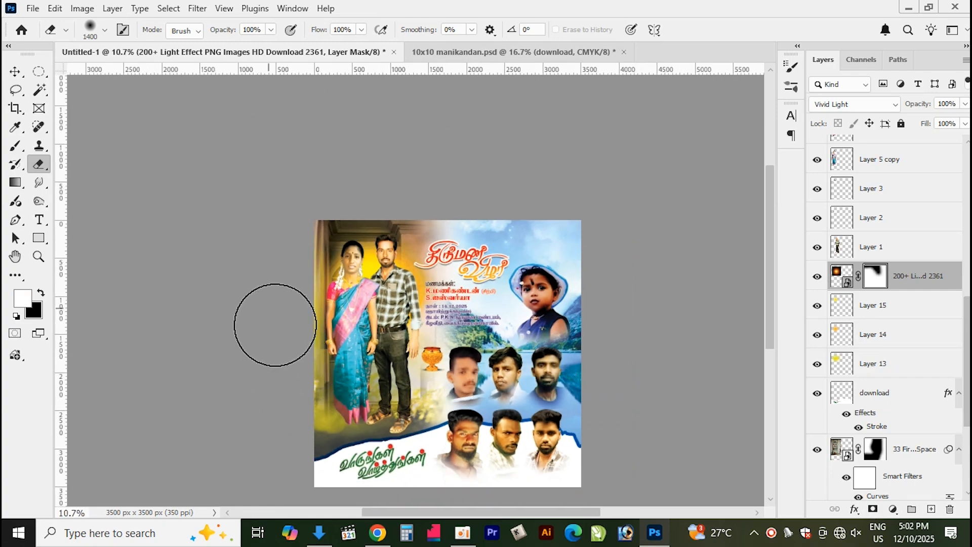
scroll(446, 424, "up", 3)
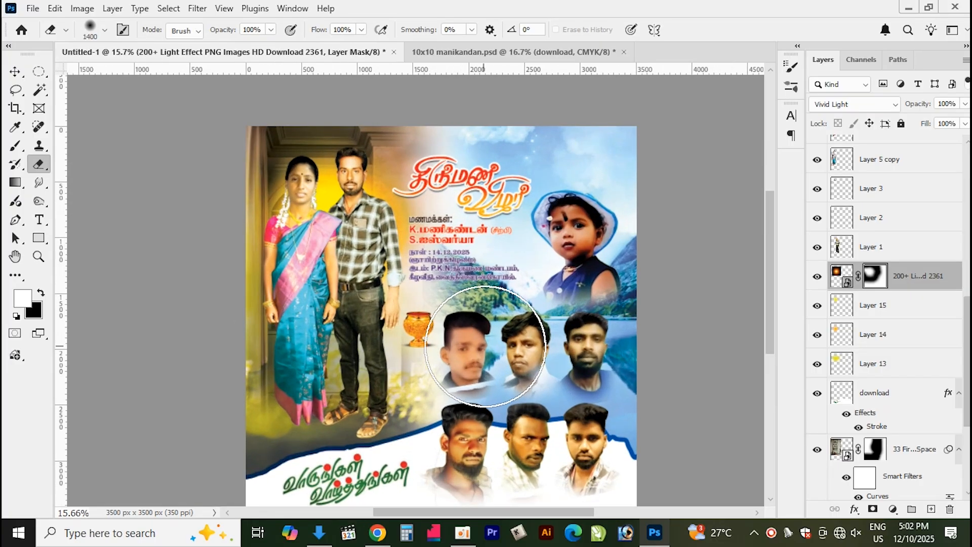
Select the couple's layer and add a new empty layer above it
key("v")
scroll(446, 438, "up", 5)
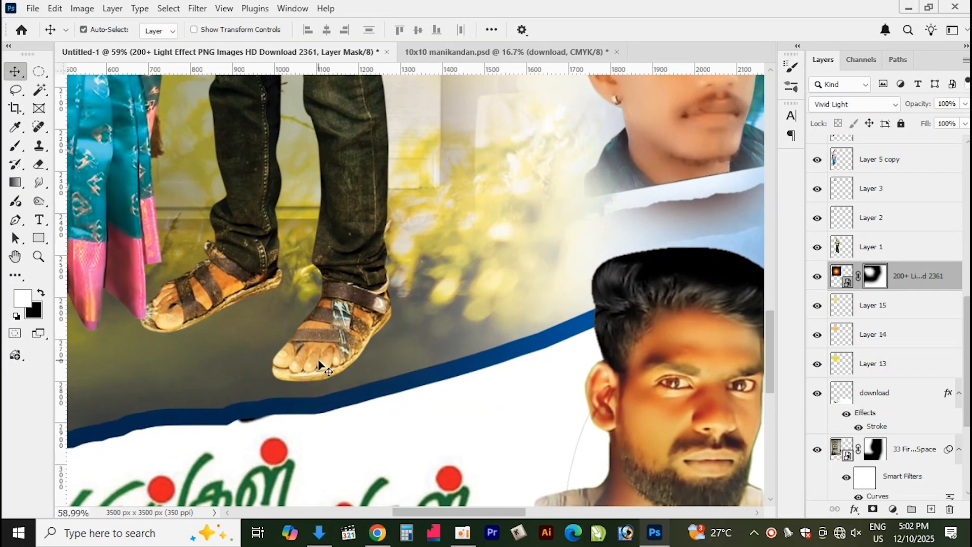
scroll(319, 362, "up", 2)
left_click(323, 348)
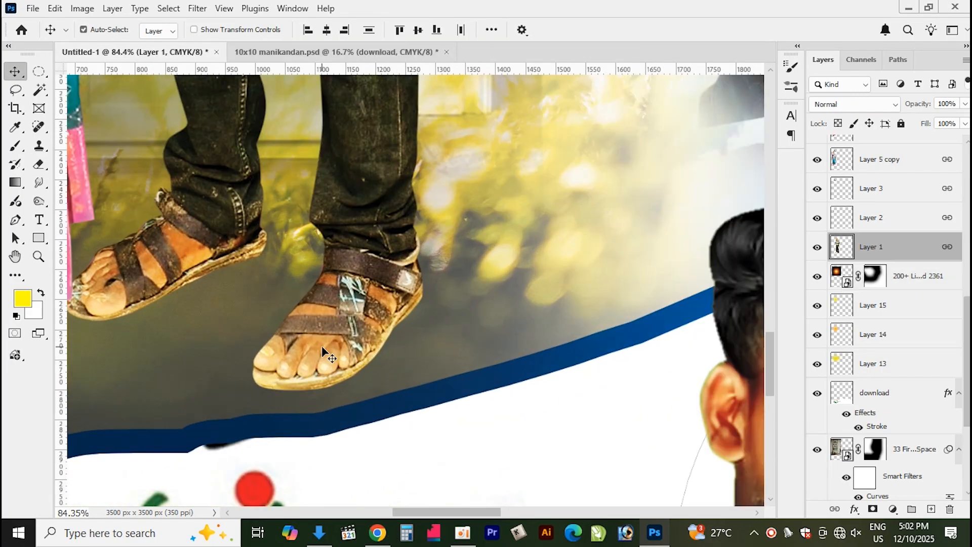
key("ctrl+shift+n")
key("Return")
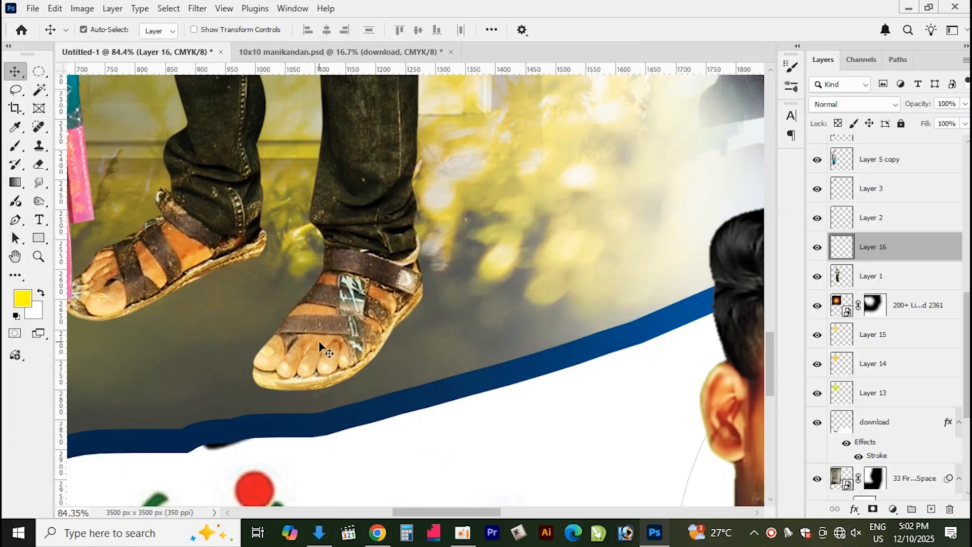
Paint soft black shadows under both sandals on the new layer and move it beneath the couple layer
key("b")
key("bracketleft")
key("bracketleft")
key("bracketleft")
key("bracketleft")
key("bracketleft")
key("bracketleft")
key("bracketleft")
key("bracketleft")
key("bracketleft")
key("bracketleft")
key("bracketleft")
key("bracketleft")
key("bracketleft")
key("bracketleft")
key("bracketleft")
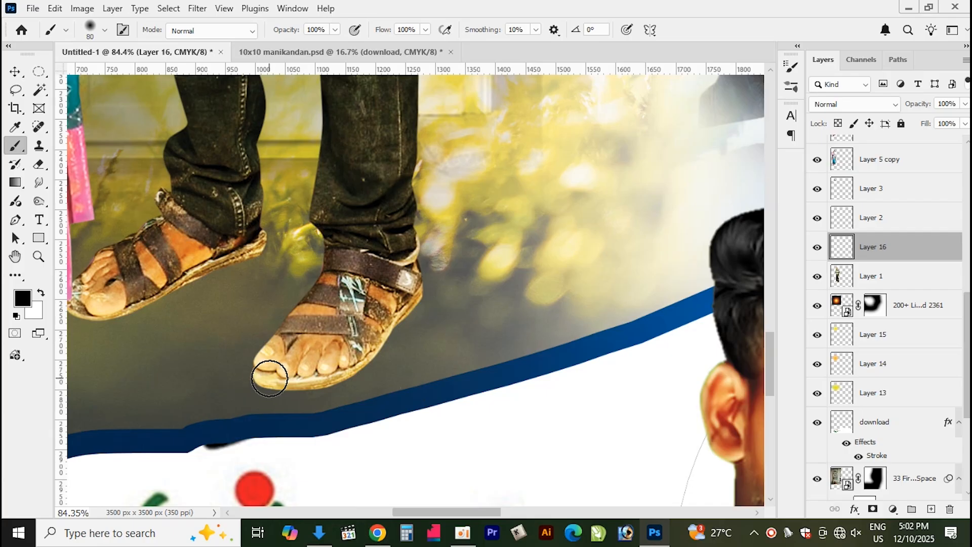
mouse_move(266, 378)
left_mouse_down()
mouse_move(343, 366)
mouse_move(381, 331)
mouse_move(413, 280)
left_mouse_up()
mouse_move(87, 301)
left_mouse_down()
mouse_move(138, 301)
mouse_move(257, 244)
left_mouse_up()
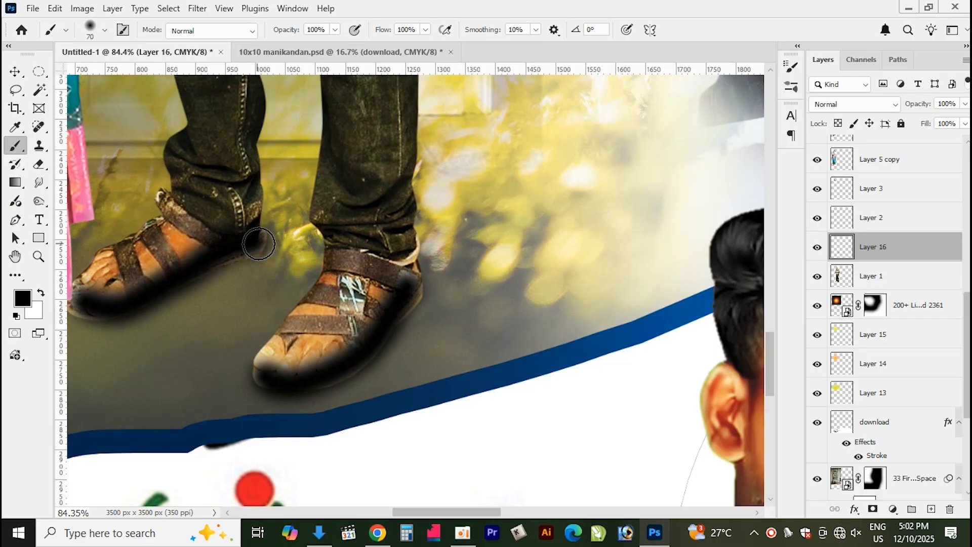
key("ctrl+bracketleft")
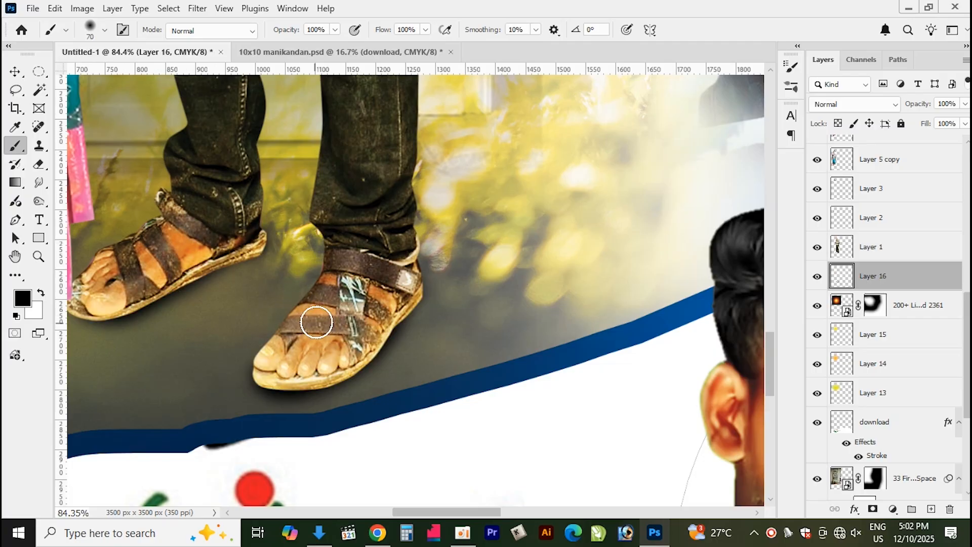
scroll(368, 368, "down", 2)
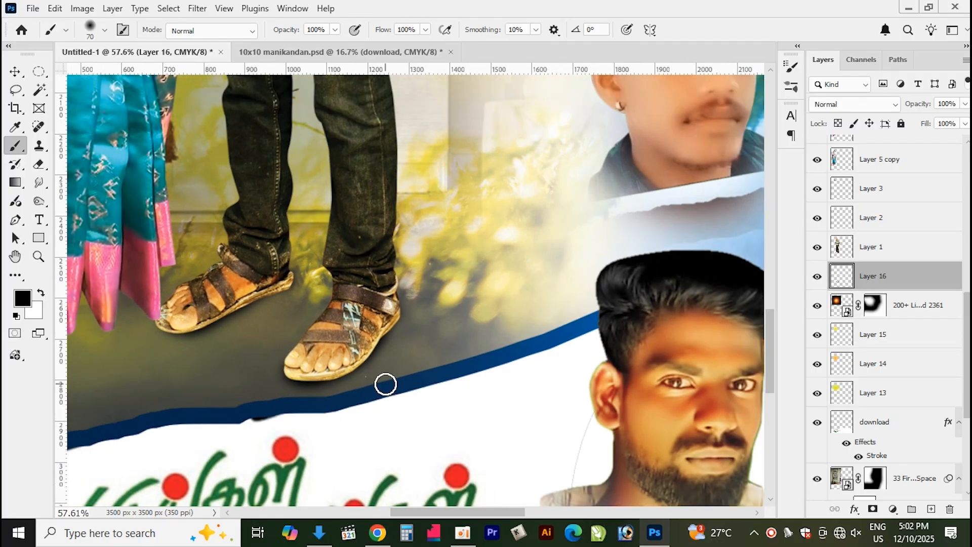
left_click_drag(389, 352, 388, 353)
key("ctrl+z")
Set the shadow layer's blend mode to Multiply
key("e")
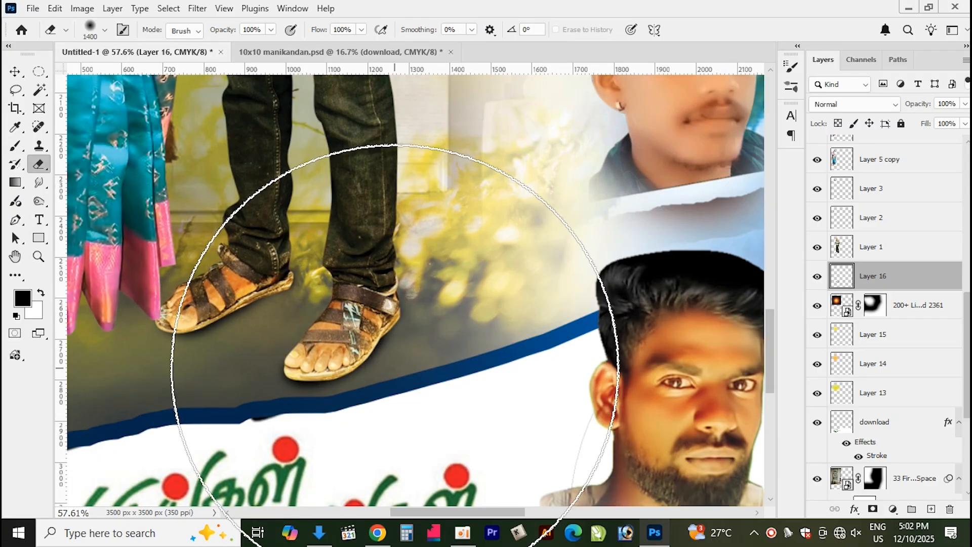
key("bracketleft")
key("bracketleft")
key("bracketleft")
key("bracketleft")
key("bracketleft")
key("bracketleft")
key("bracketleft")
key("bracketleft")
key("bracketleft")
key("bracketleft")
key("bracketleft")
key("bracketleft")
key("bracketleft")
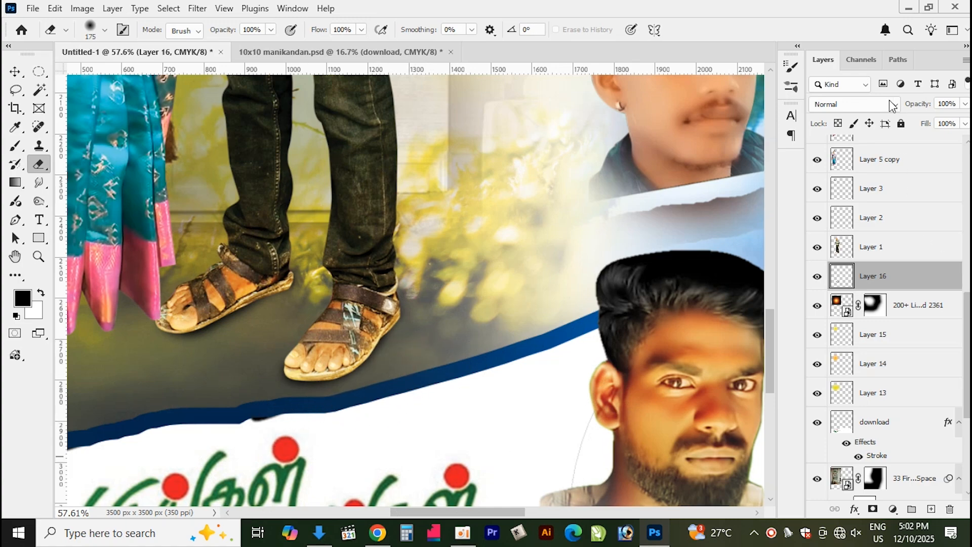
left_click(861, 110)
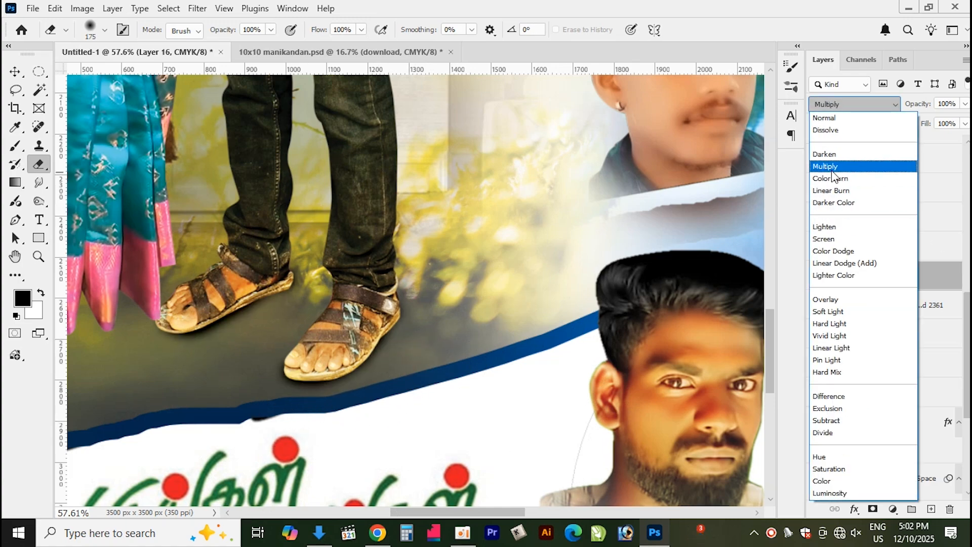
left_click(831, 169)
left_click(16, 71)
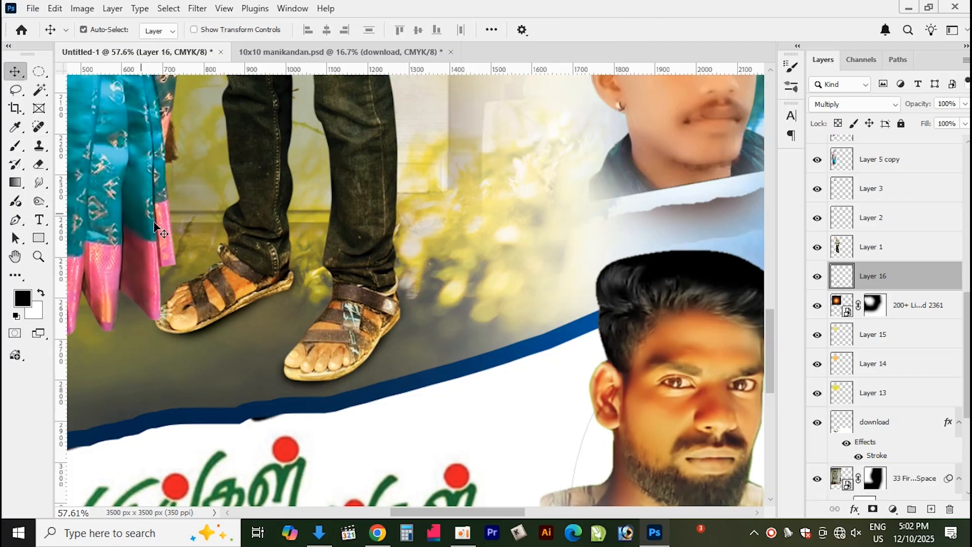
scroll(242, 268, "down", 4)
left_click_drag(288, 162, 362, 378)
scroll(408, 321, "down", 4)
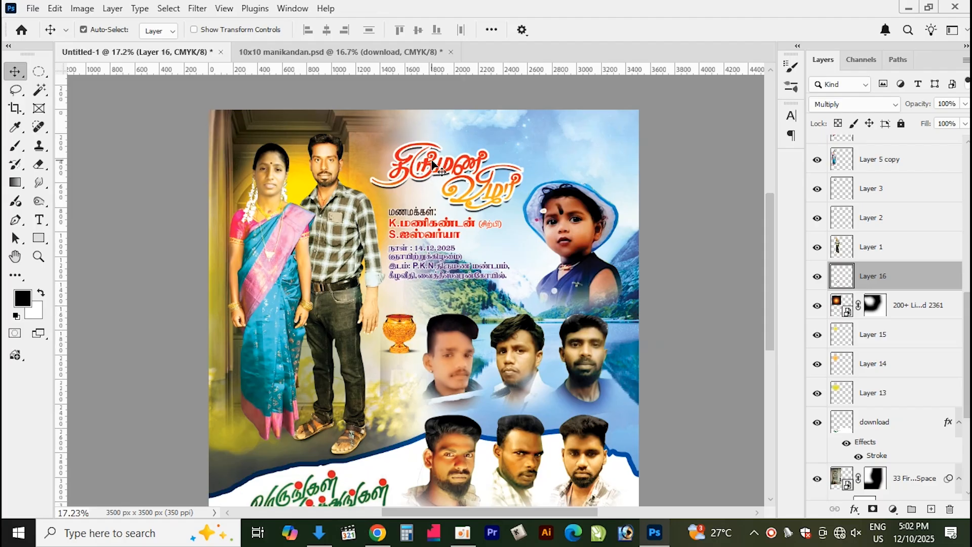
Enlarge the title artwork slightly toward the upper right with Free Transform
left_click_drag(426, 163, 427, 158)
key("ctrl+z")
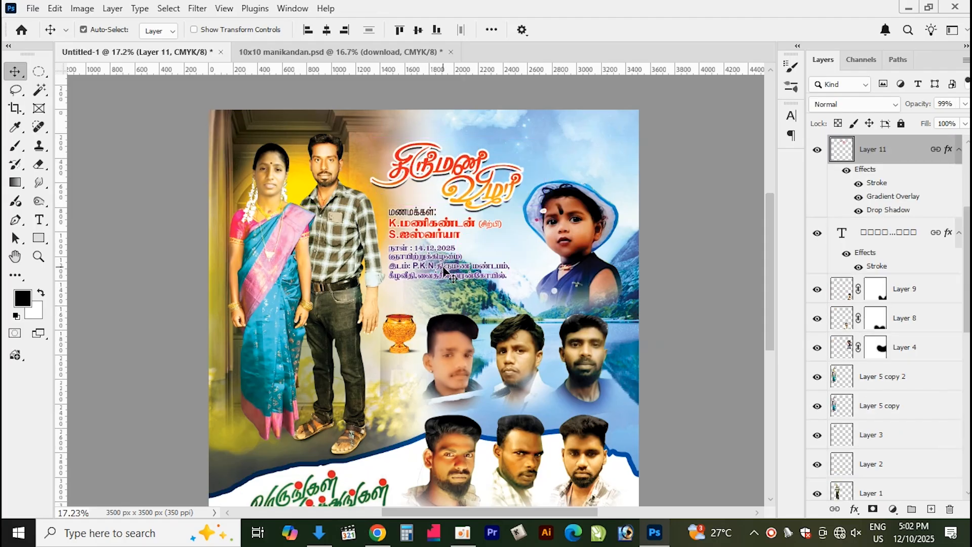
key("ctrl+t")
mouse_move(545, 142)
left_mouse_down()
mouse_move(562, 109)
mouse_move(560, 130)
left_mouse_up()
key("Return")
On a new layer above the title, paint a large soft green 28881f spot behind the wedding details text
key("ctrl+shift+n")
key("Return")
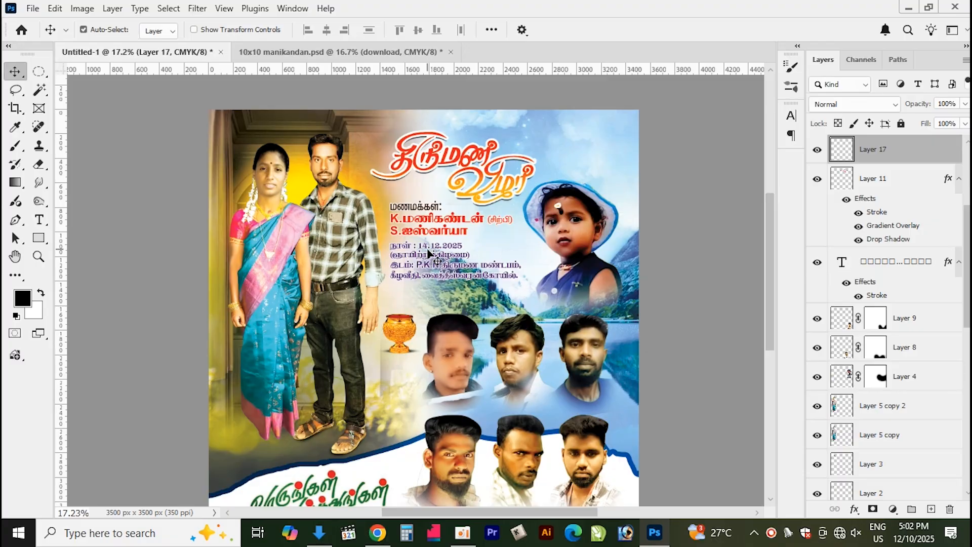
key("b")
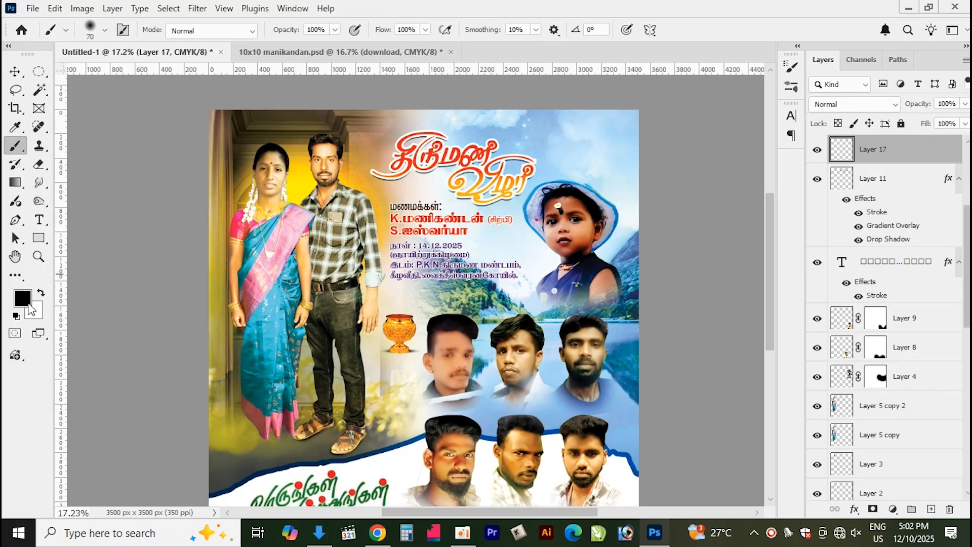
left_click(29, 303)
left_click_drag(564, 60, 338, 43)
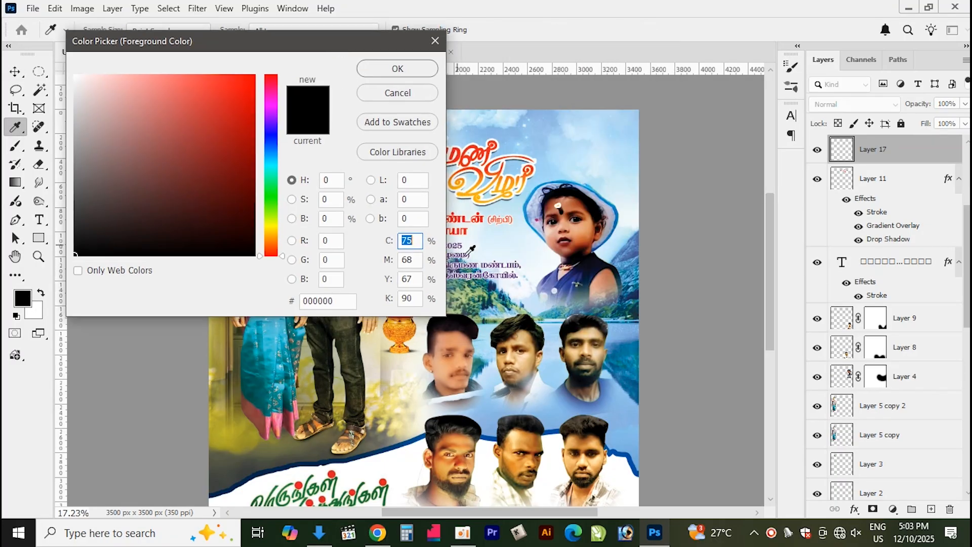
left_click(473, 290)
left_click(214, 158)
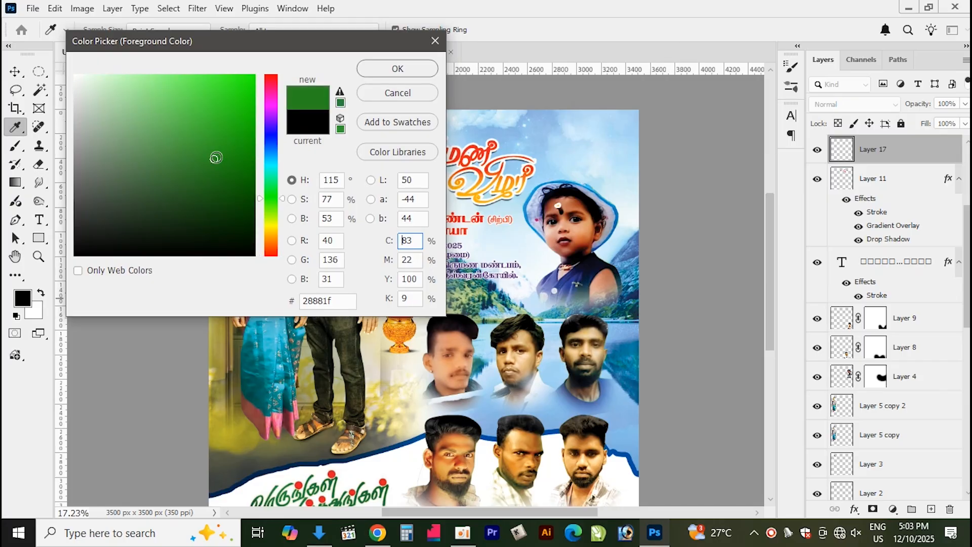
left_click(397, 68)
key("b")
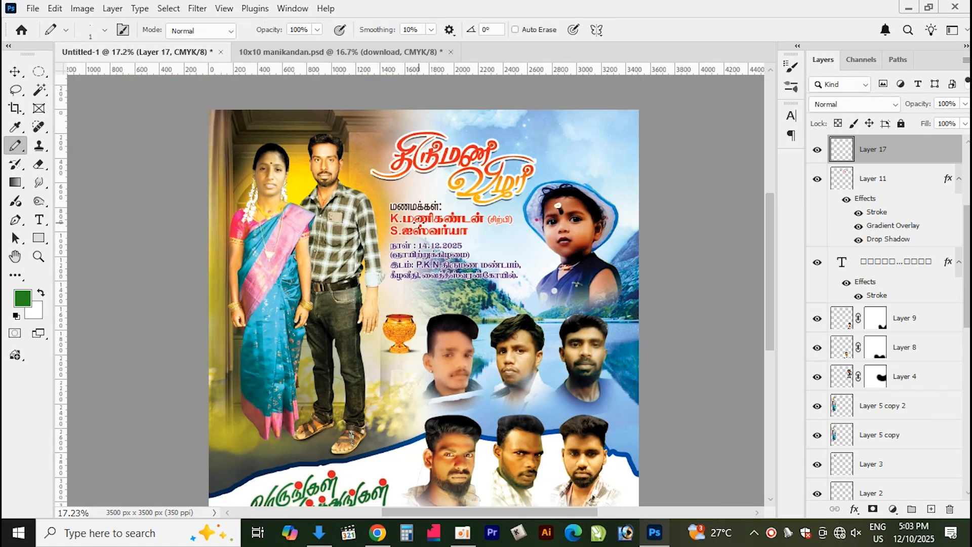
key("shift+b")
key("shift+b")
key("shift+b")
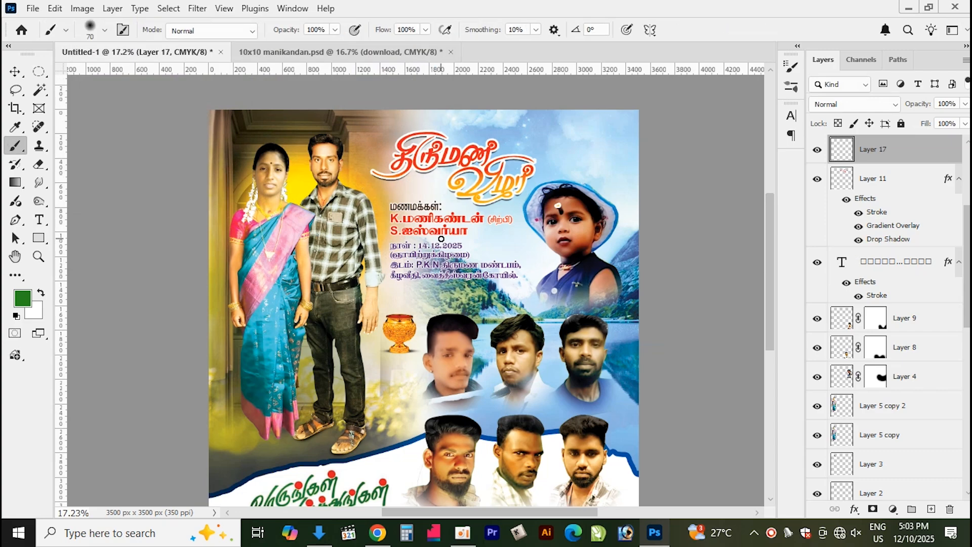
key("bracketright")
key("bracketright")
key("bracketright")
key("bracketright")
key("bracketright")
key("bracketright")
key("bracketright")
key("bracketright")
key("bracketright")
key("bracketright")
key("bracketright")
key("bracketright")
key("bracketright")
key("bracketright")
key("bracketright")
key("bracketright")
left_click(432, 243)
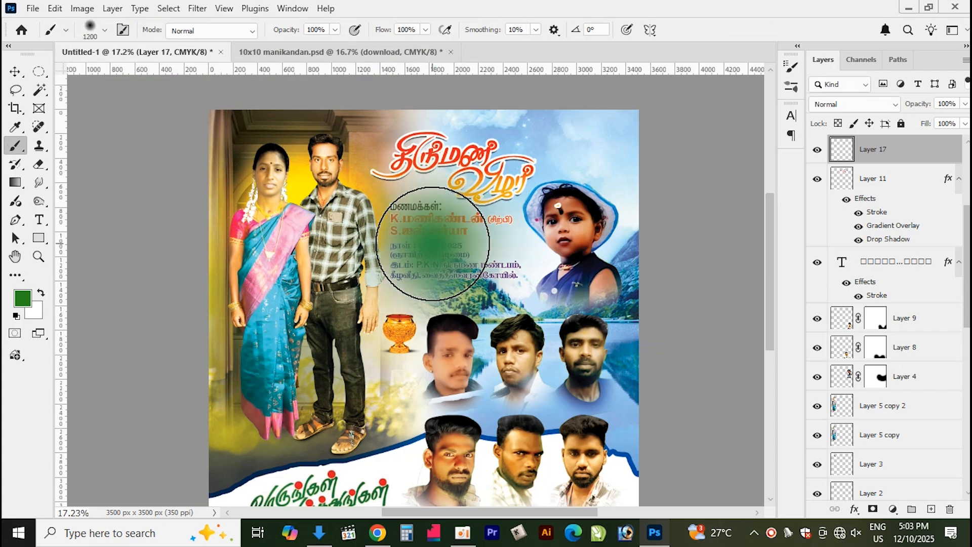
left_click(435, 245)
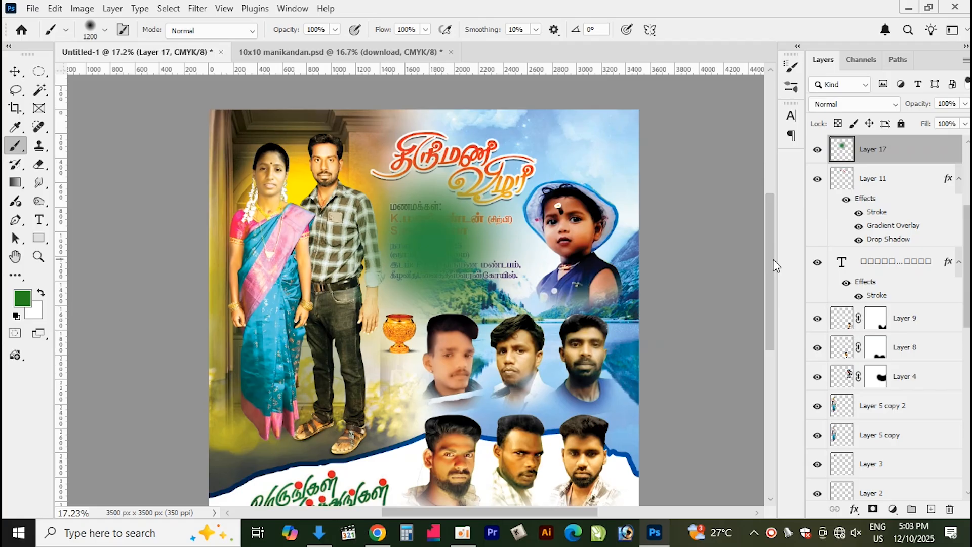
Move the green layer below the title layer and set its blend mode to Color Burn
left_click(850, 103)
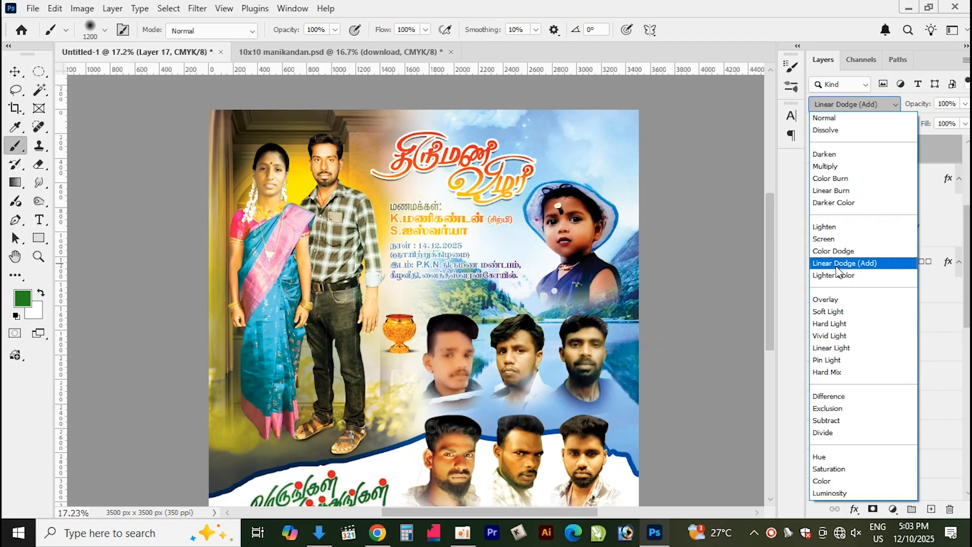
left_click(834, 250)
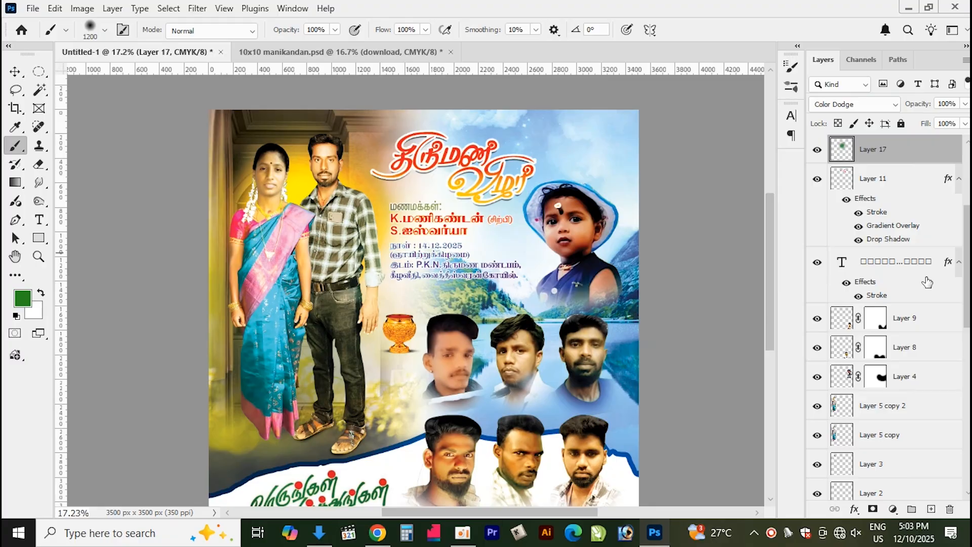
key("ctrl+bracketleft")
left_click(861, 104)
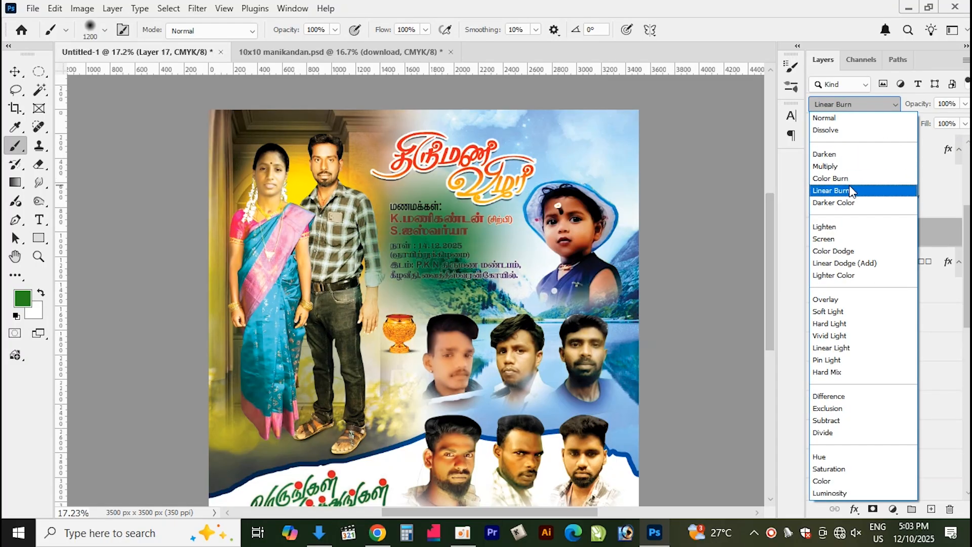
left_click(855, 178)
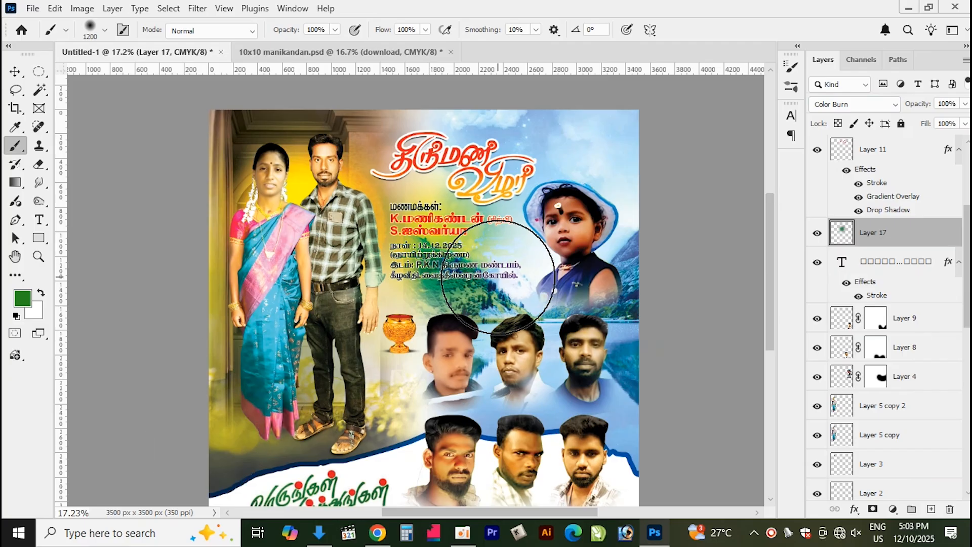
Scale the green glow layer larger toward the lower right with Free Transform
key("ctrl+t")
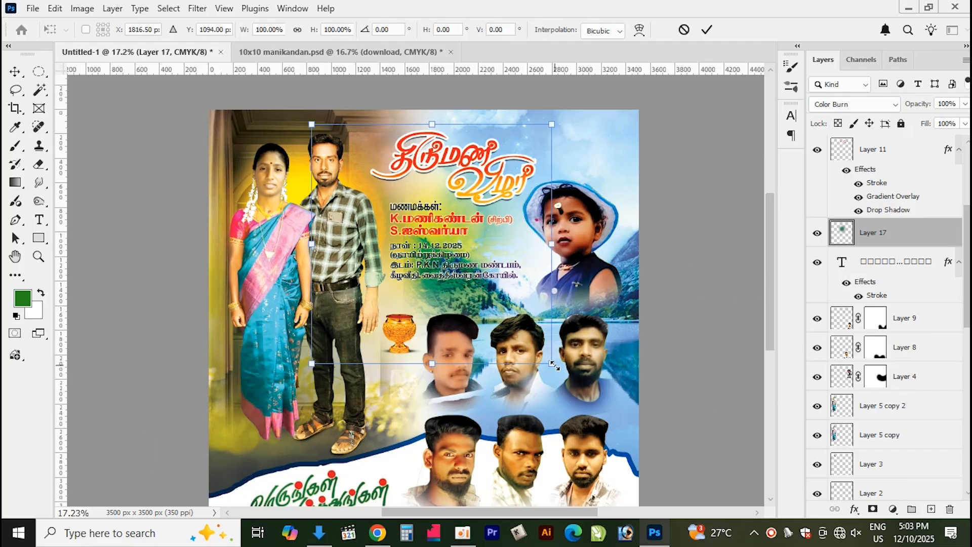
left_click_drag(553, 364, 602, 414)
key("Return")
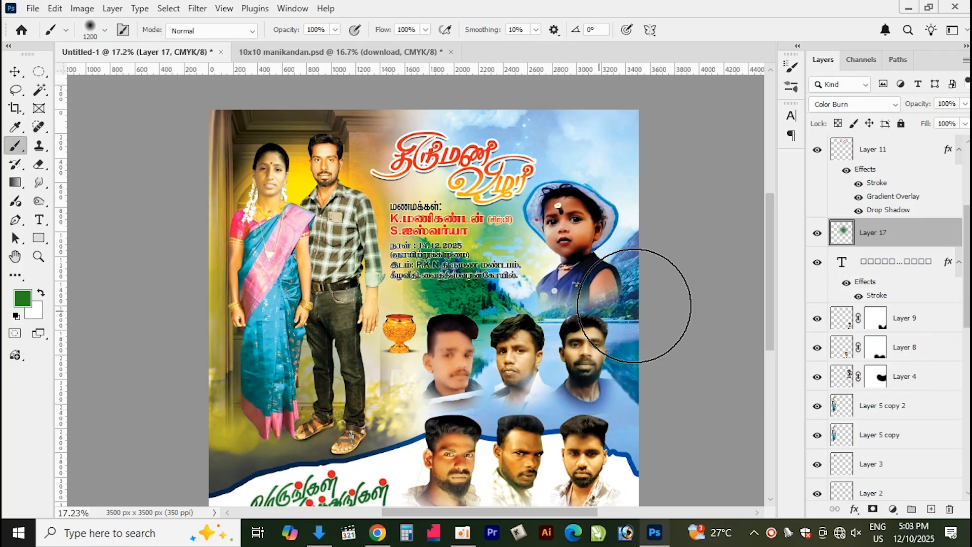
On another new layer, paint a soft light green c0f8bb spot over the wedding details text
key("ctrl+shift+n")
key("Return")
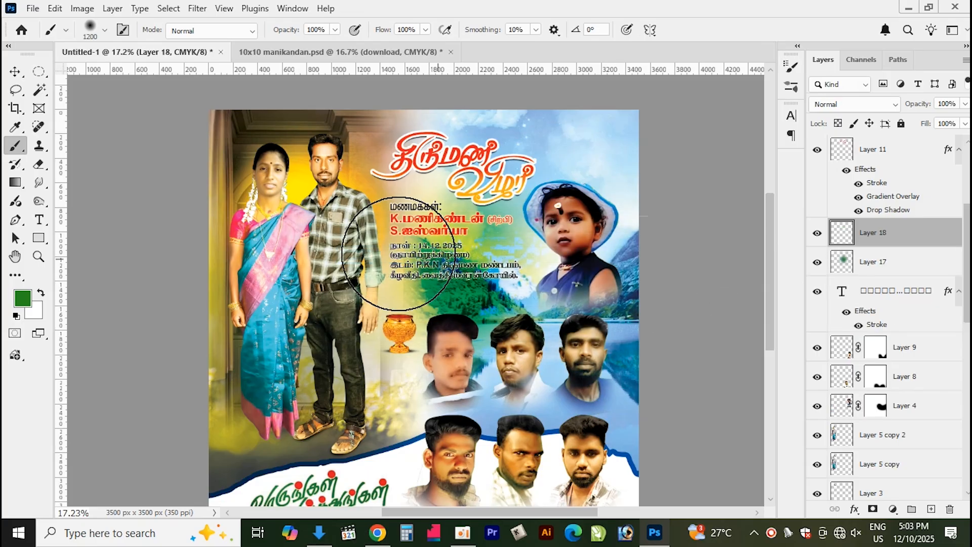
left_click(28, 303)
left_click_drag(157, 139, 119, 82)
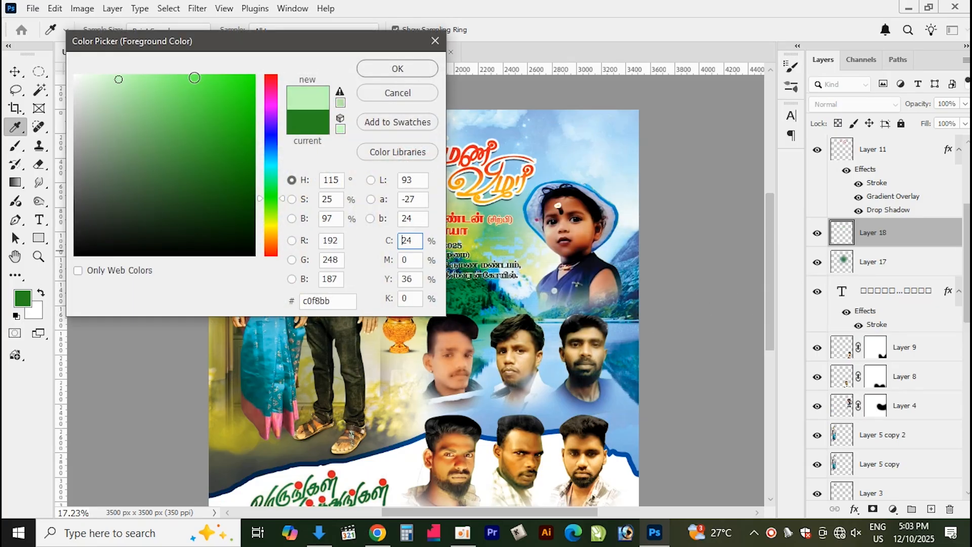
left_click(94, 78)
left_click(433, 71)
key("b")
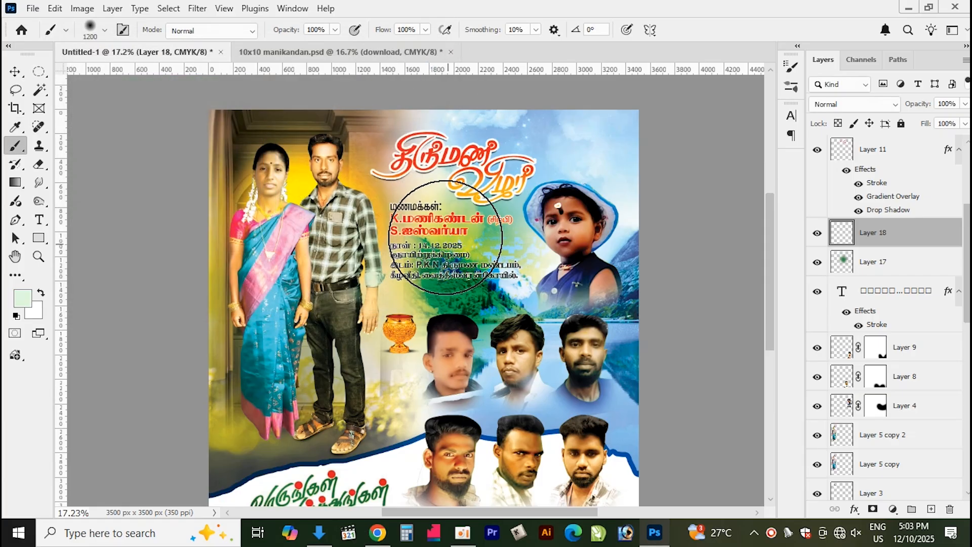
left_click(444, 236)
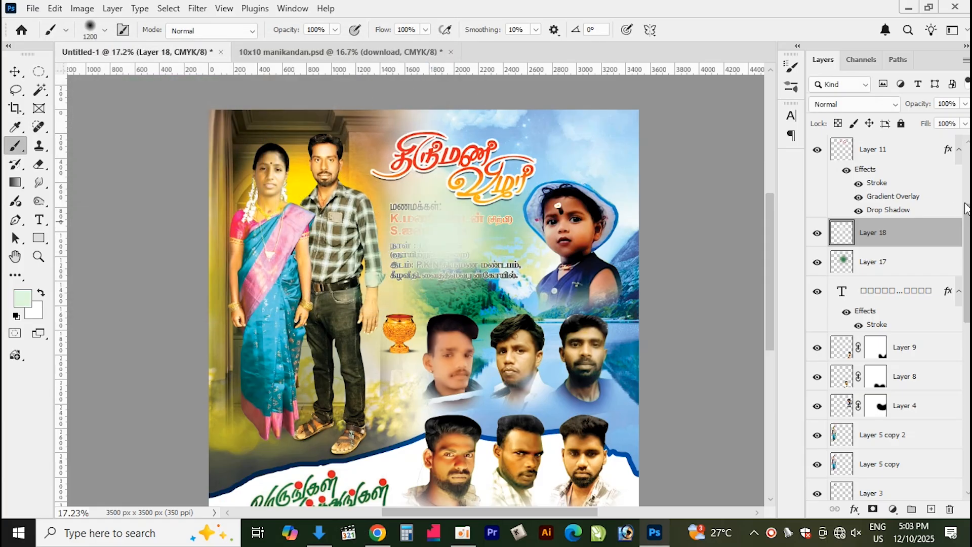
Try a different blend mode on the light green spot layer, then delete that layer
left_click(878, 106)
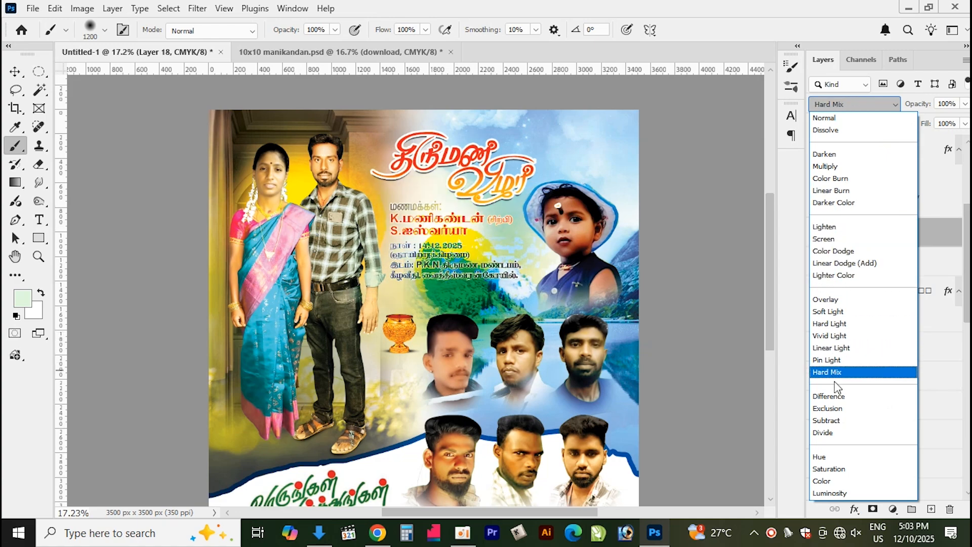
left_click(842, 421)
key("Delete")
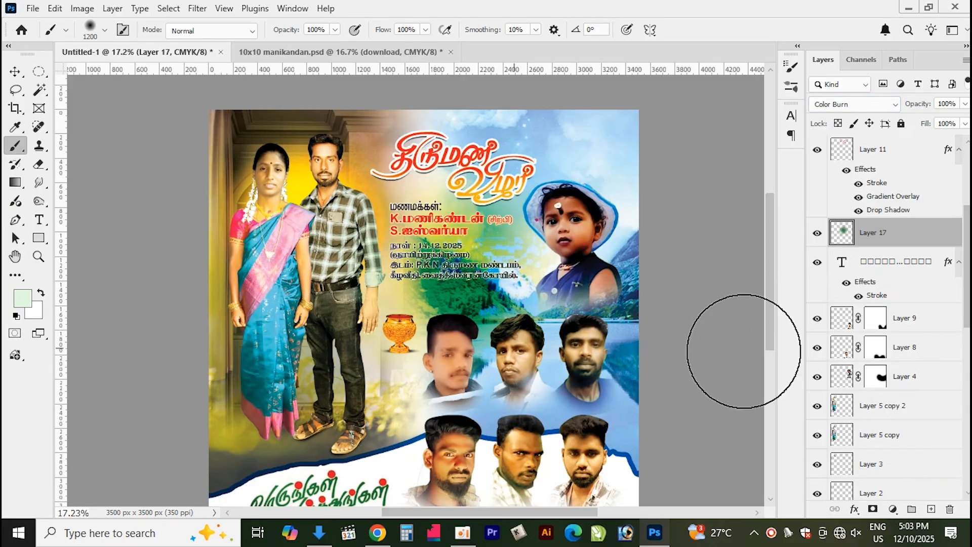
On a new layer, pick a bright yellow colour and paint a large soft spot over the wedding details text
left_click(931, 509)
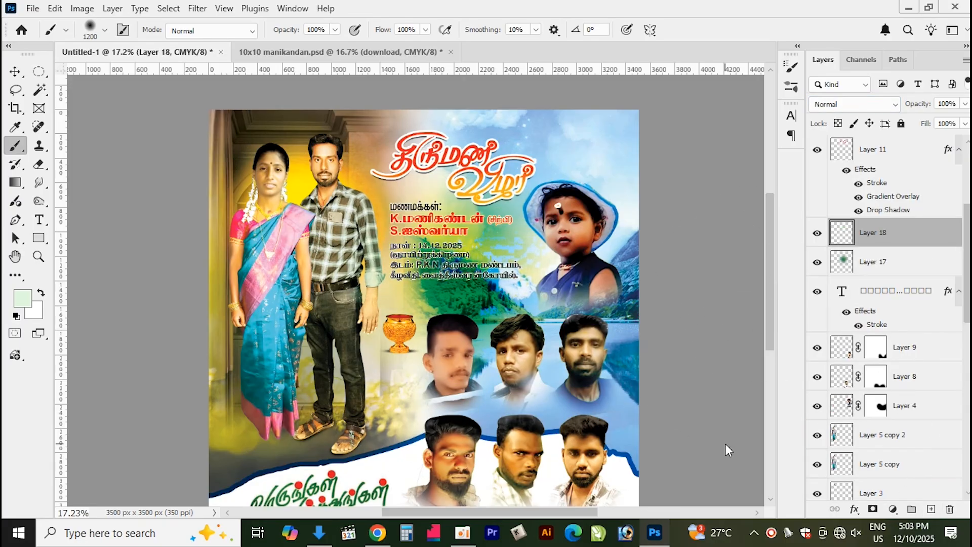
left_click(23, 299)
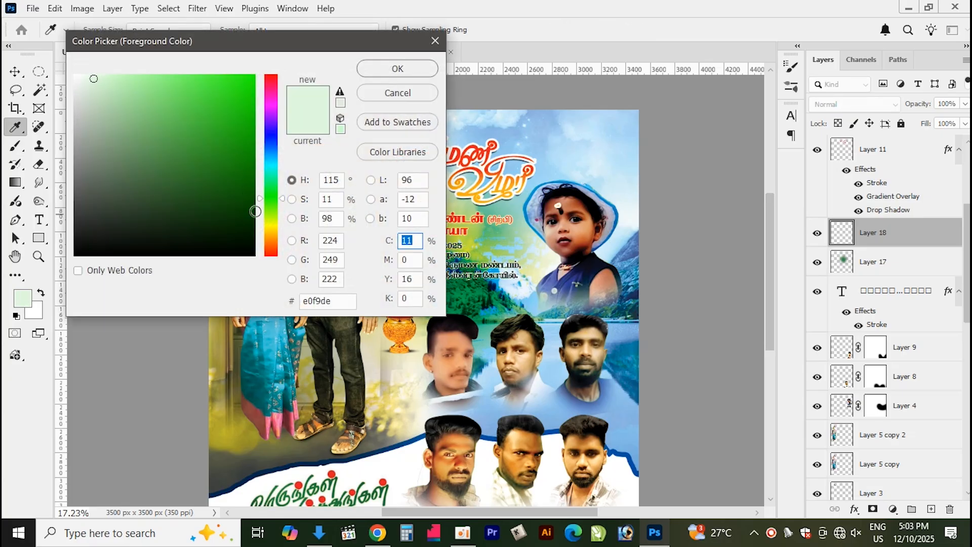
left_click_drag(280, 230, 279, 224)
left_click_drag(259, 84, 254, 80)
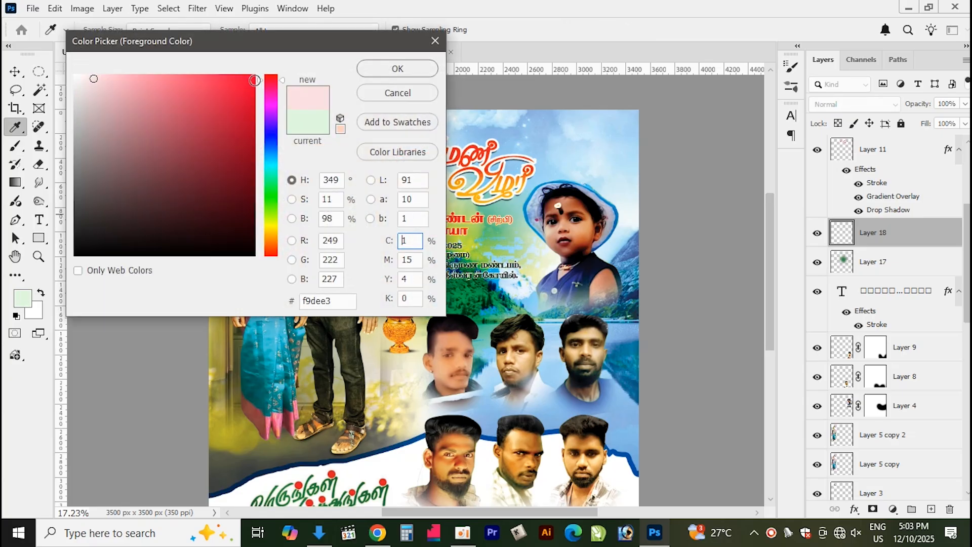
left_click_drag(268, 232, 272, 222)
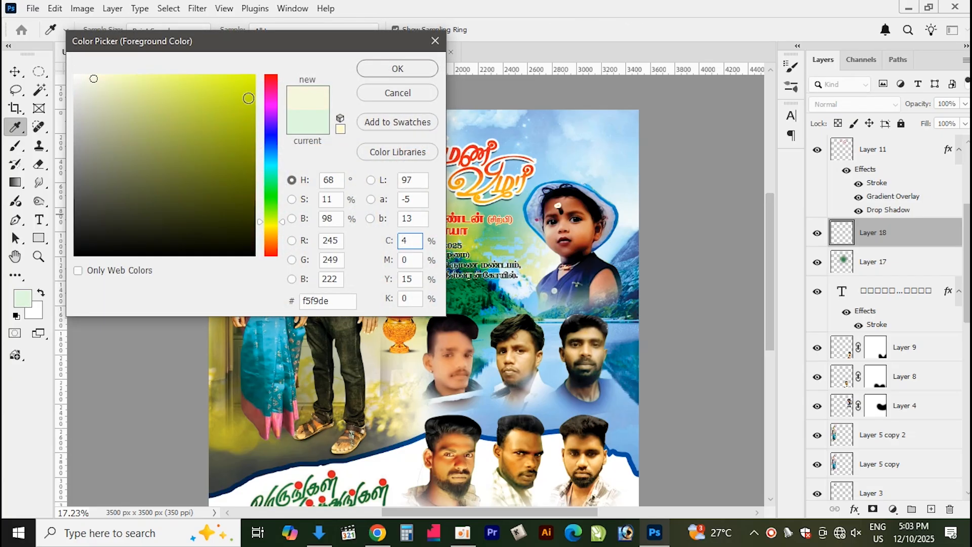
left_click(248, 98)
left_click(397, 67)
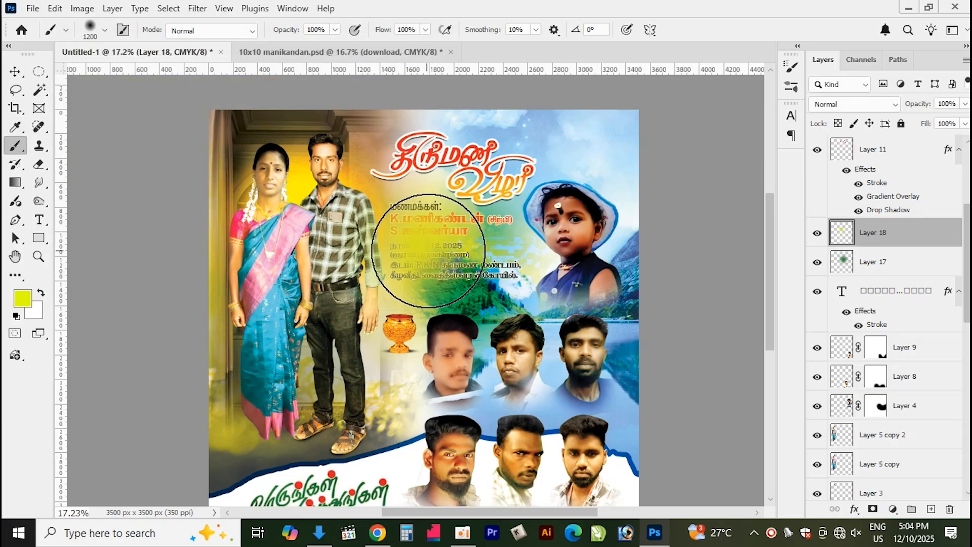
left_click(427, 252)
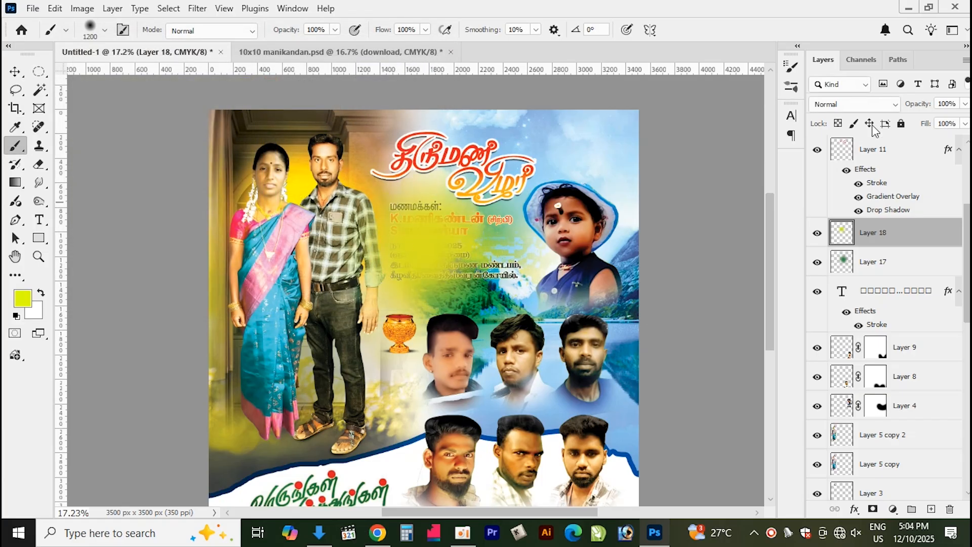
Set the yellow layer's blend mode to Screen and move it down below the wedding details text layer
left_click(849, 103)
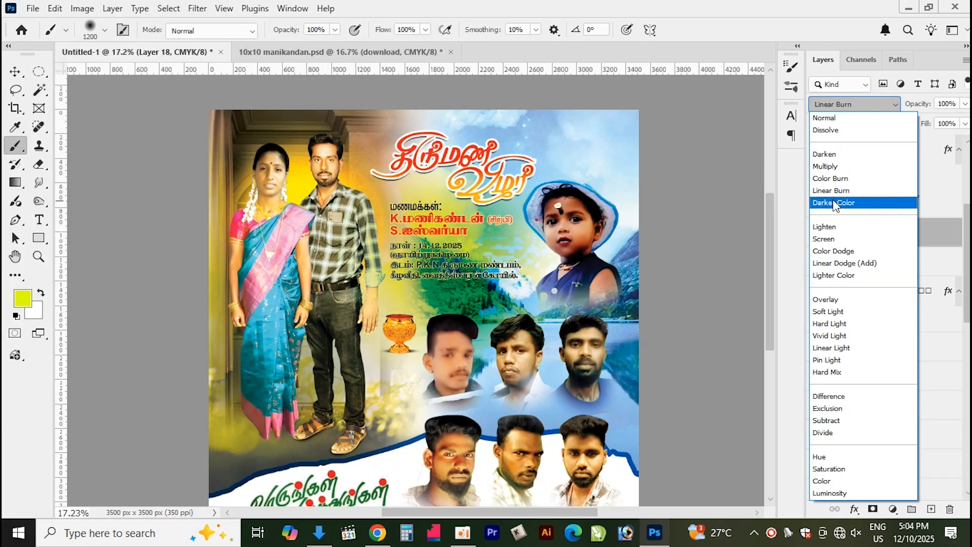
left_click(836, 239)
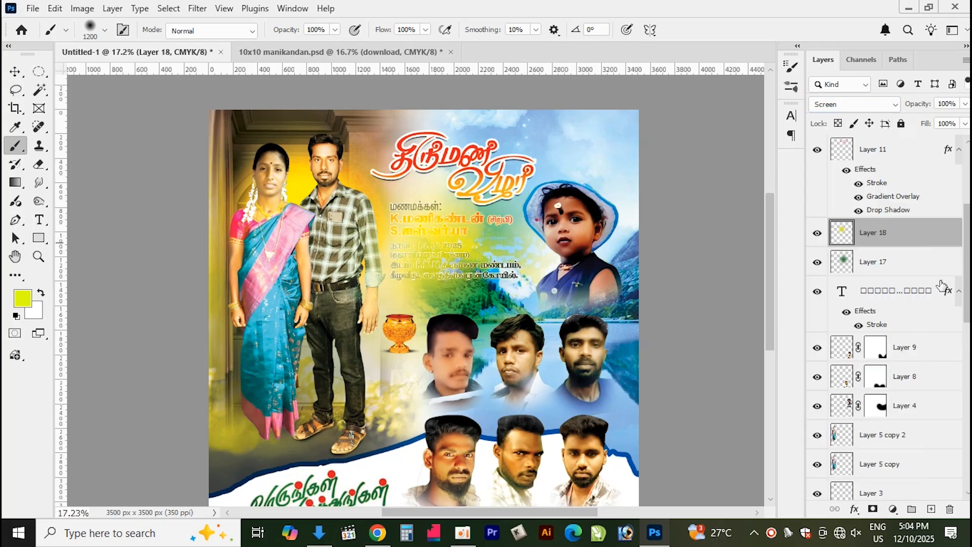
key("ctrl+bracketleft")
key("ctrl+bracketleft")
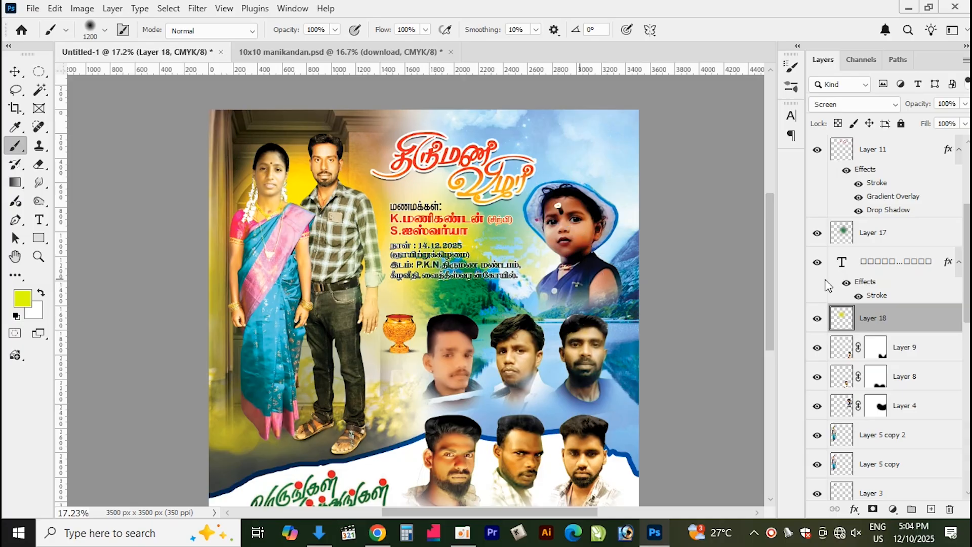
Hide the green glow layer and set the yellow layer's blend mode to Hard Light
left_click(817, 234)
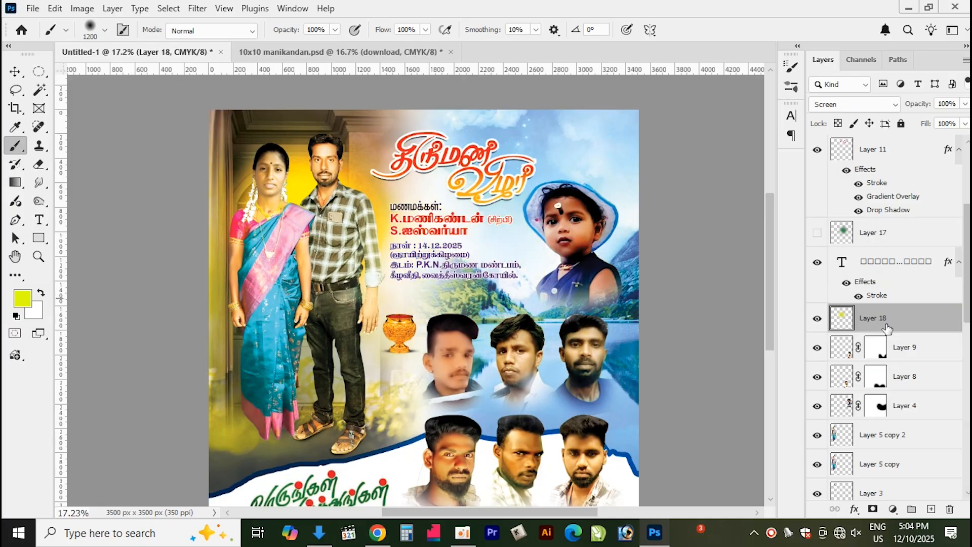
left_click(854, 105)
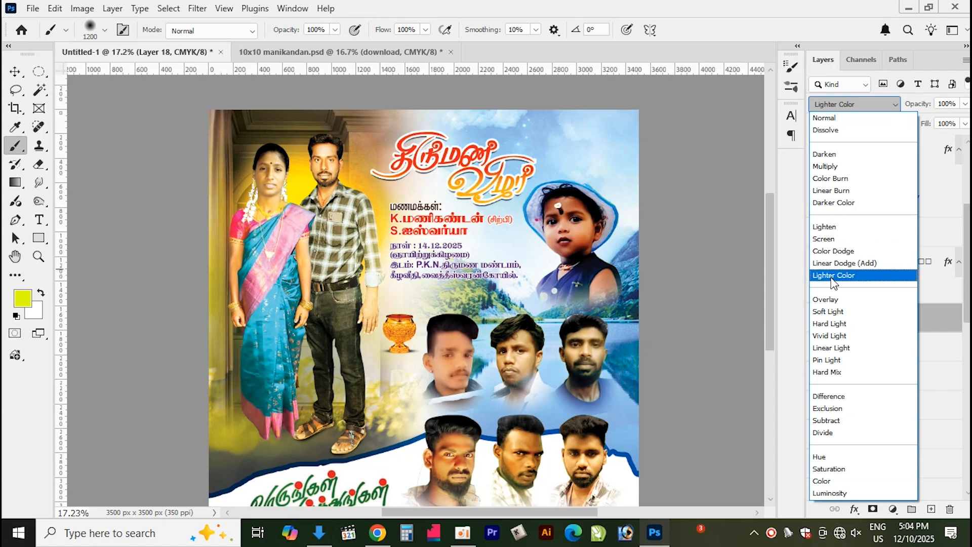
left_click(837, 327)
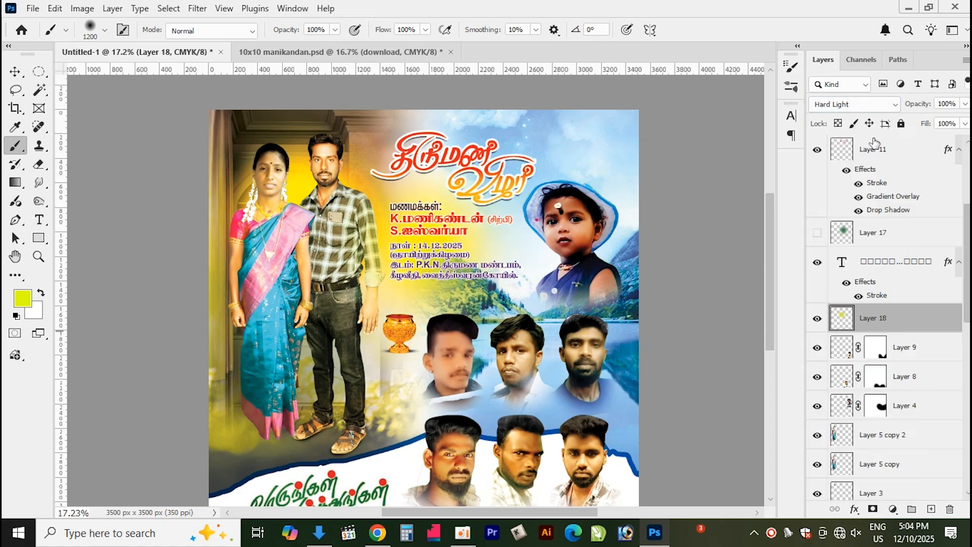
Show the green glow layer again and set its blend mode to Divide
left_click(881, 238)
left_click(817, 232)
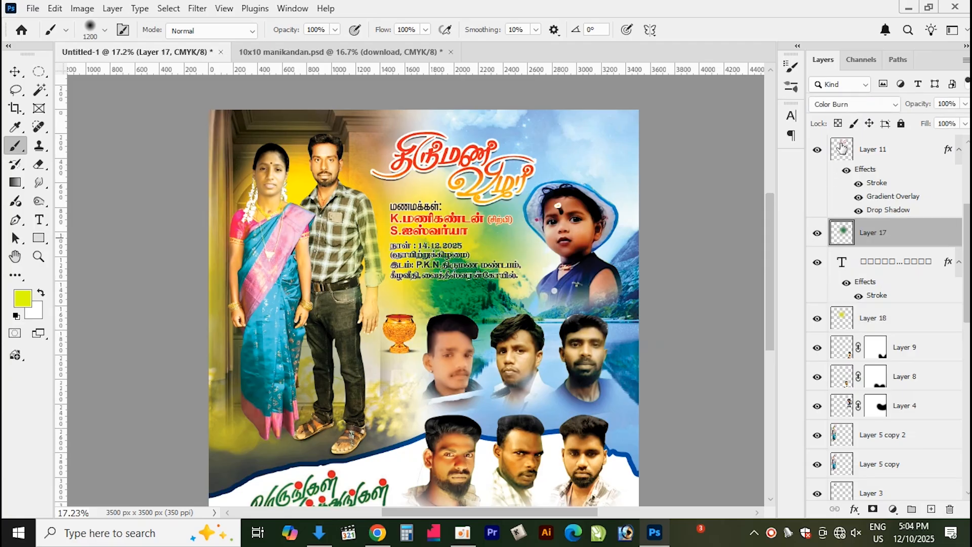
double_click(863, 109)
left_click(863, 108)
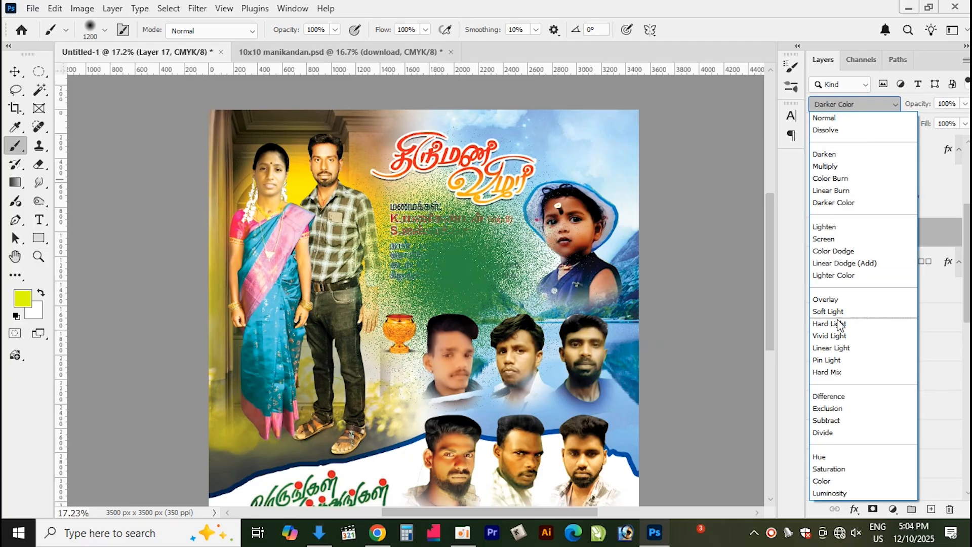
left_click(840, 432)
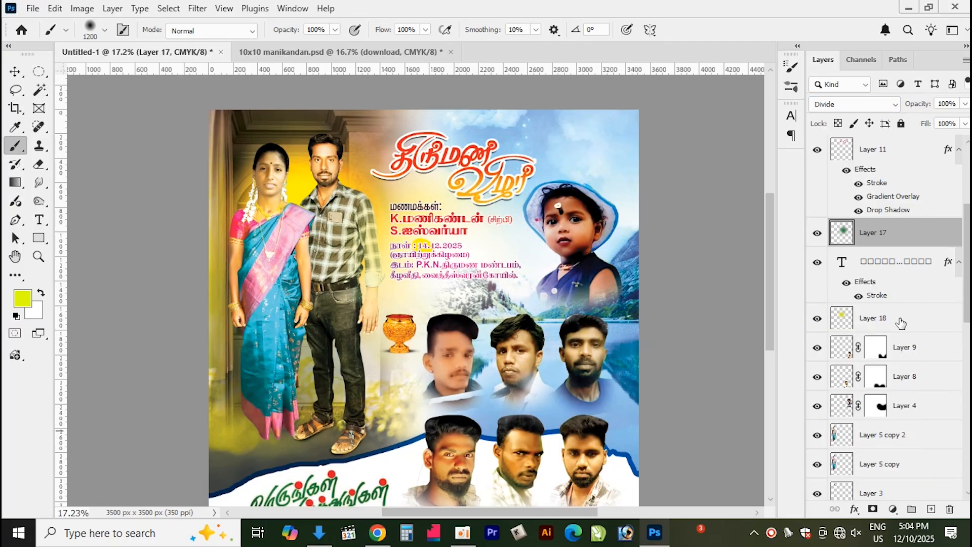
Delete the green glow layer
scroll(546, 303, "up", 3)
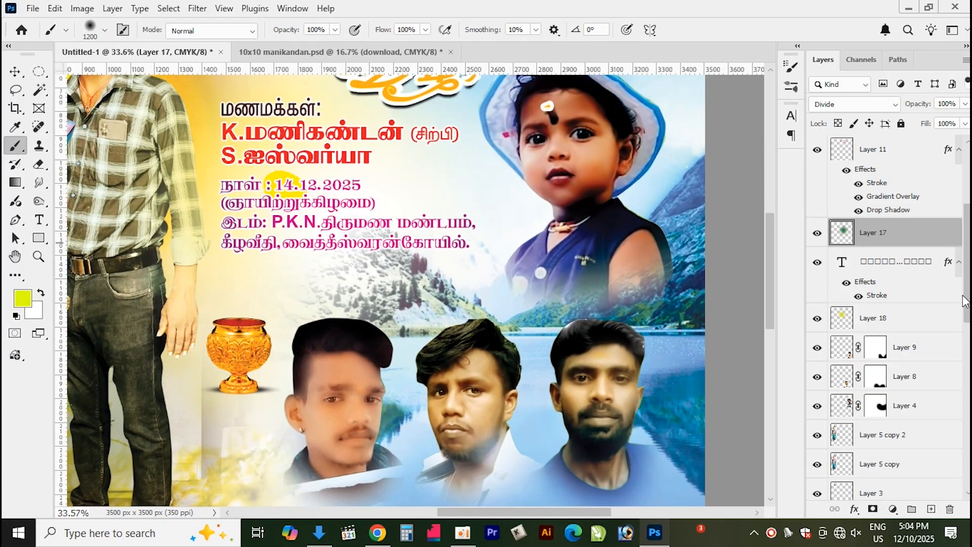
left_click(949, 510)
key("Return")
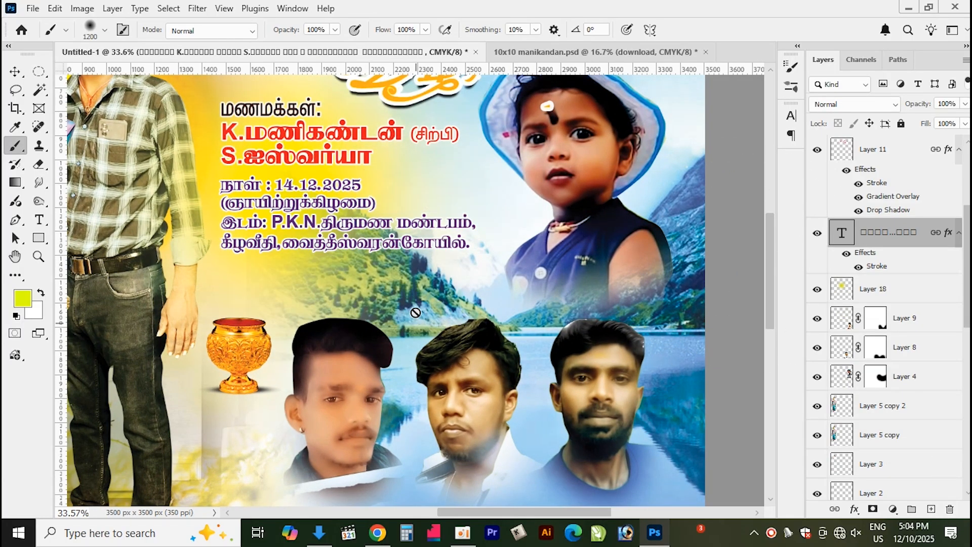
Select the yellow glow layer and apply the Diffuse filter in Darken Only mode
scroll(415, 267, "down", 2)
left_click(879, 298)
left_click(197, 8)
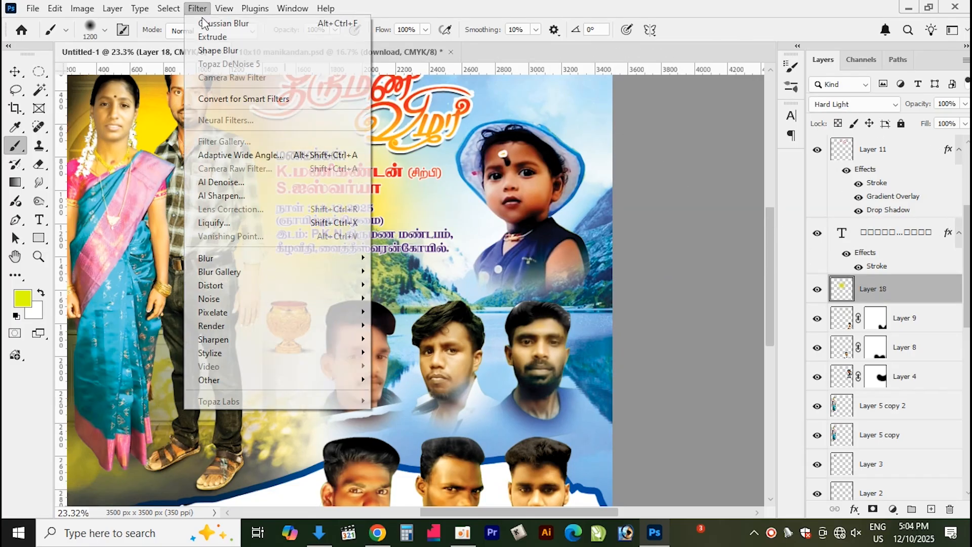
mouse_move(240, 357)
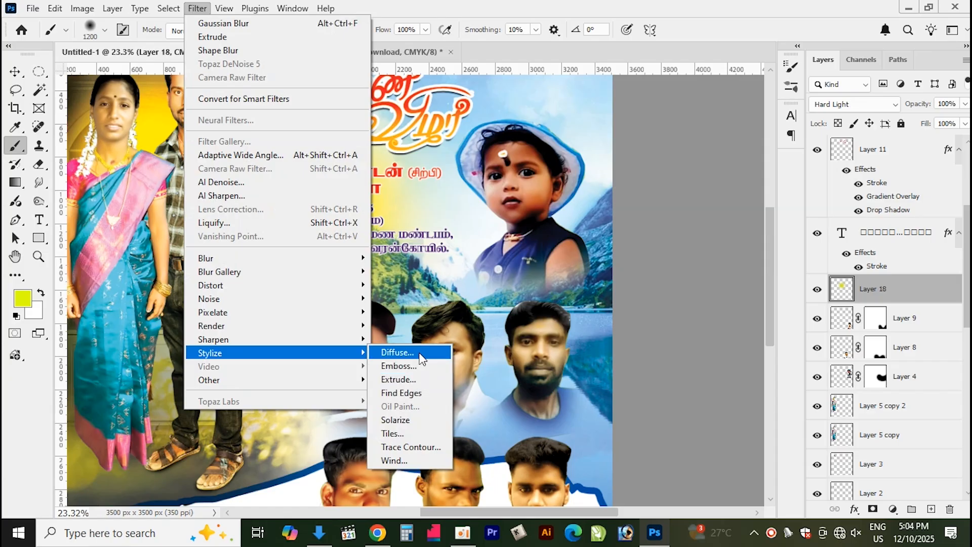
left_click(399, 353)
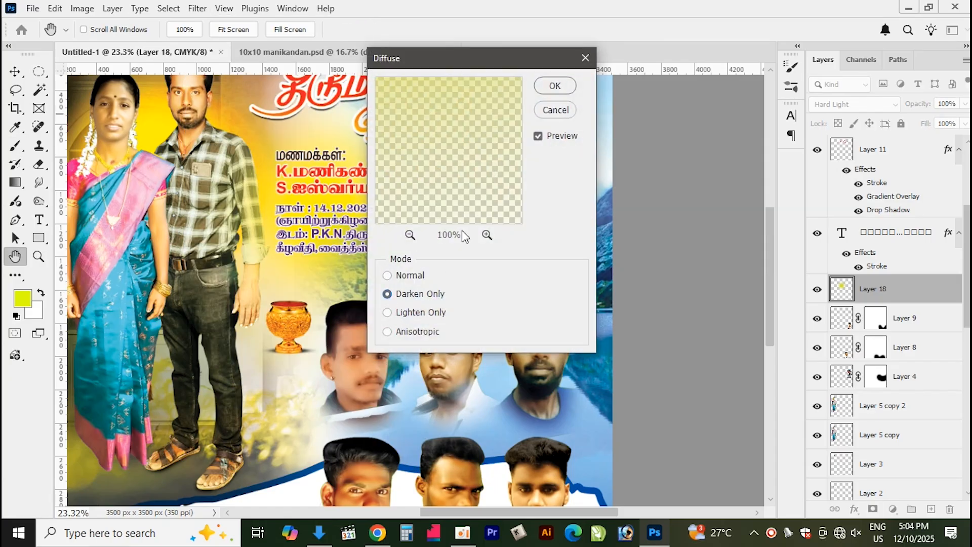
left_click(554, 86)
Apply the Pixelate Color Halftone filter to the yellow glow layer
key("b")
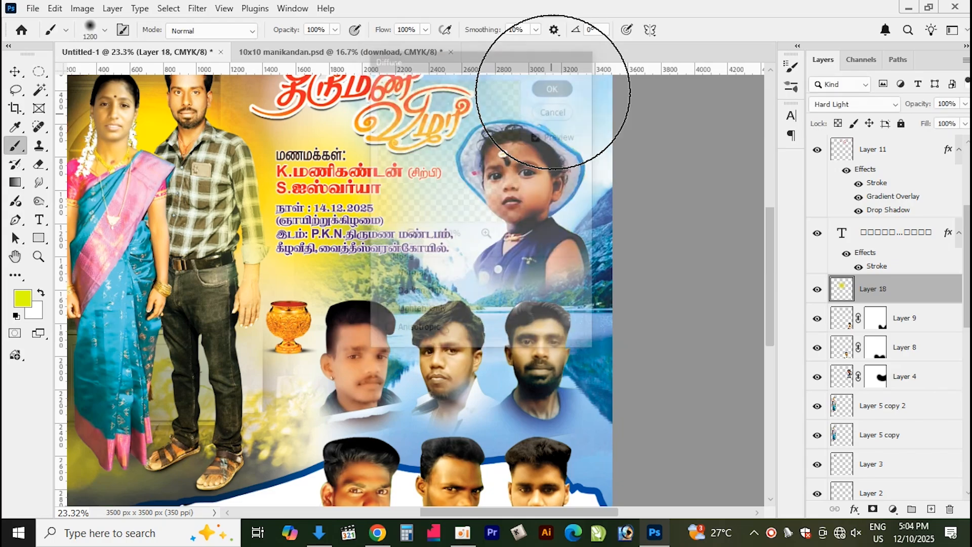
scroll(303, 233, "up", 2)
scroll(274, 218, "up", 3)
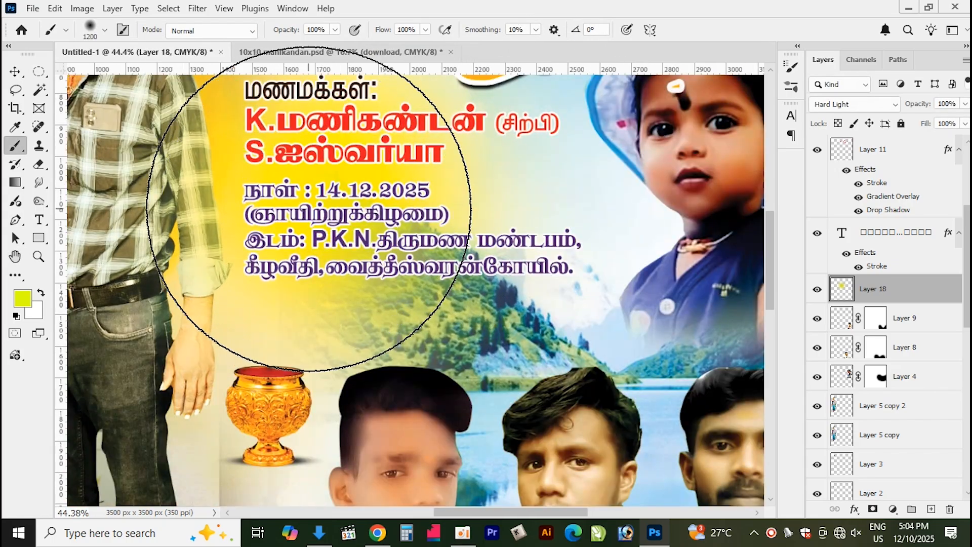
left_click(195, 9)
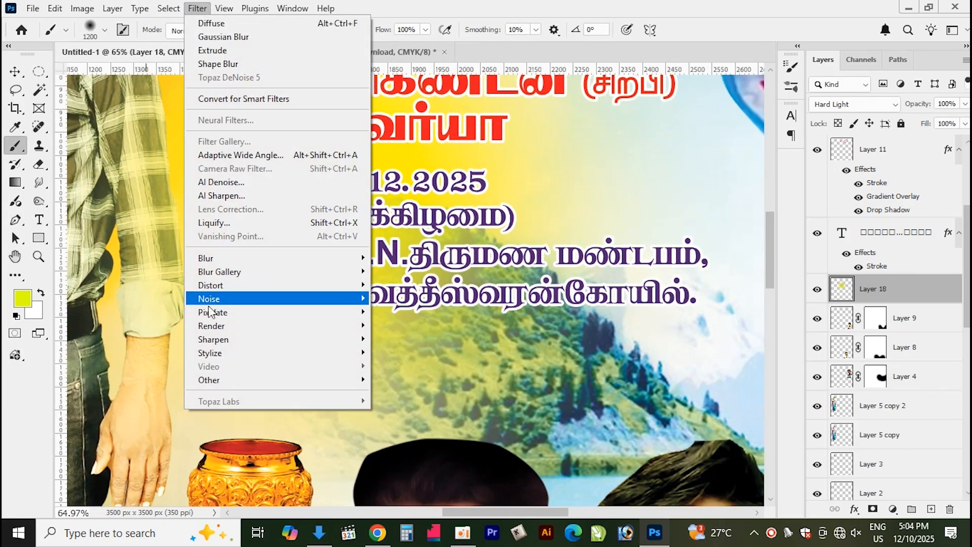
mouse_move(231, 314)
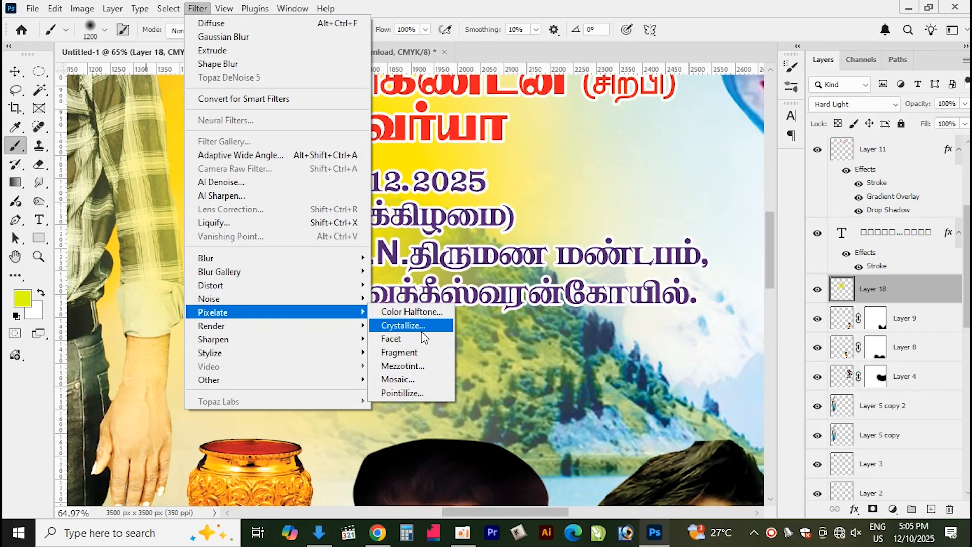
left_click(431, 312)
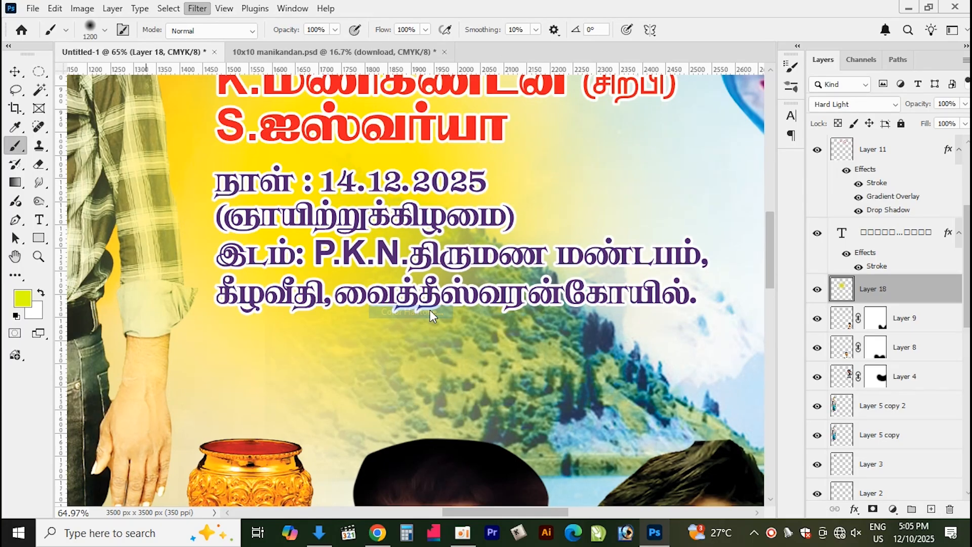
left_click(577, 154)
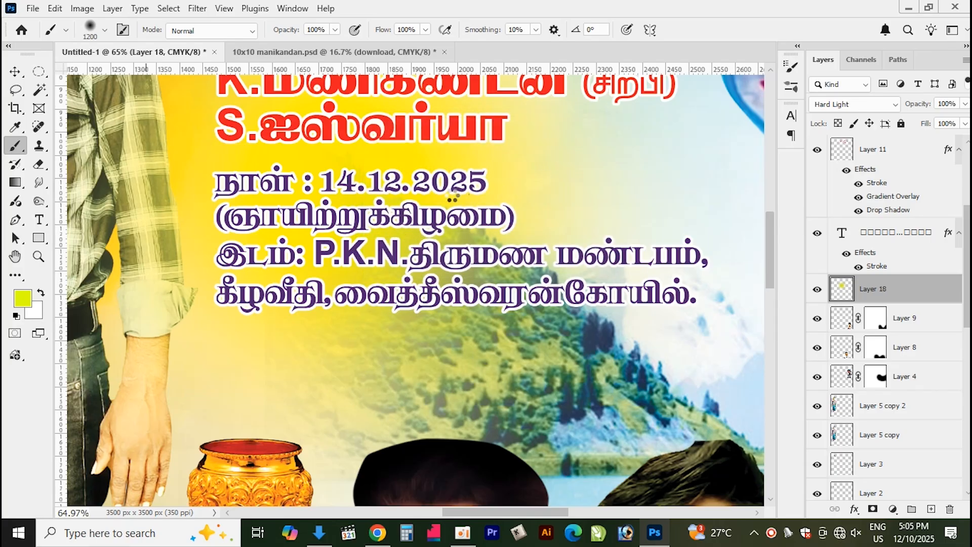
Apply the Distort Spherize filter to the yellow halftone glow layer
scroll(677, 285, "down", 2)
scroll(677, 284, "down", 2)
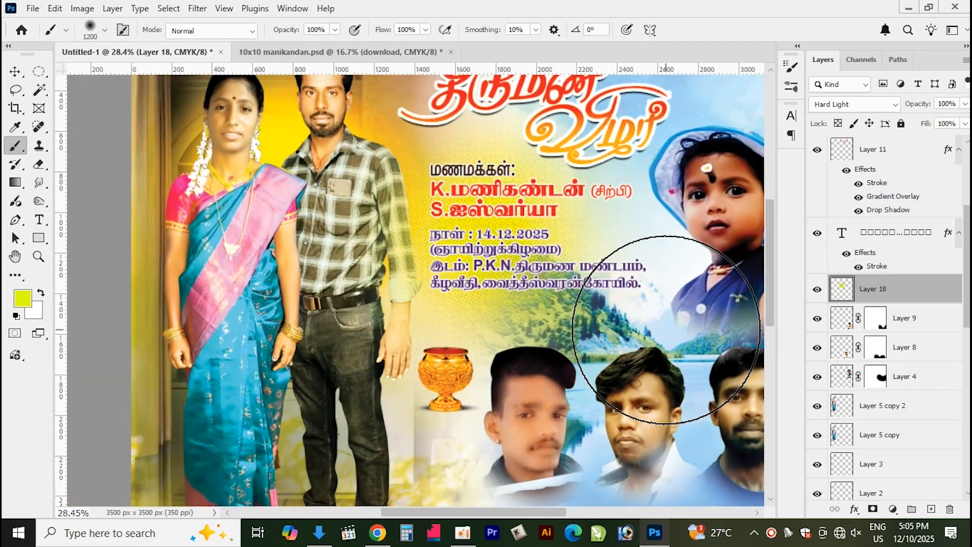
scroll(513, 248, "up", 2)
scroll(513, 248, "up", 1)
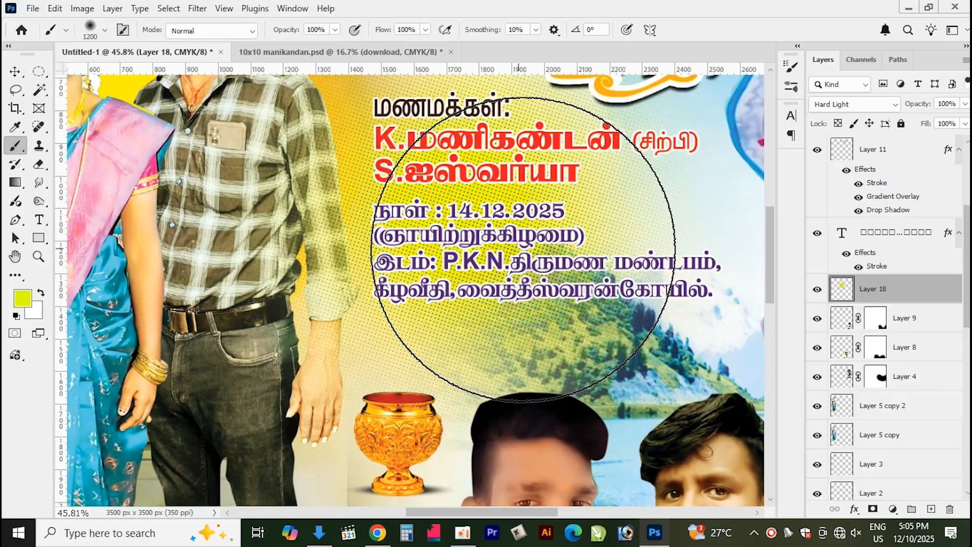
left_click(193, 9)
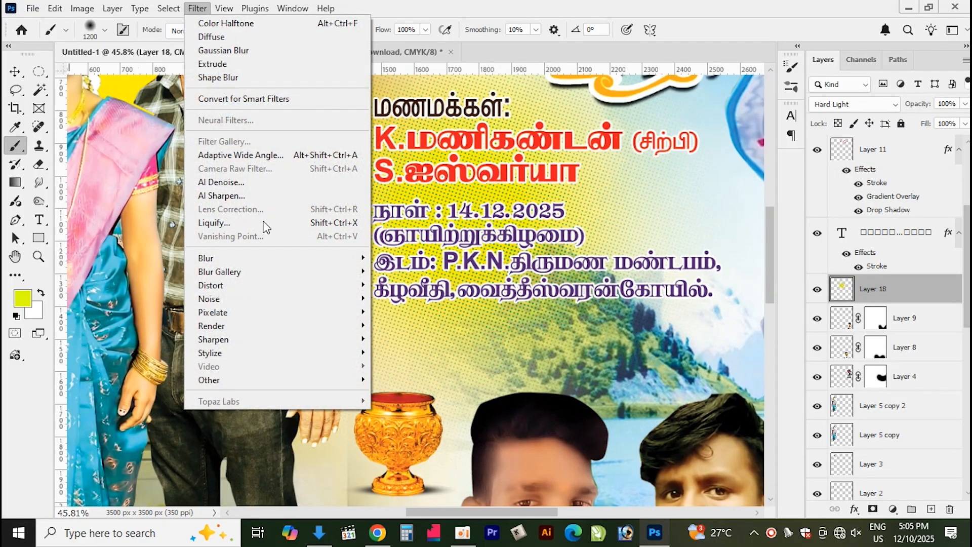
mouse_move(242, 285)
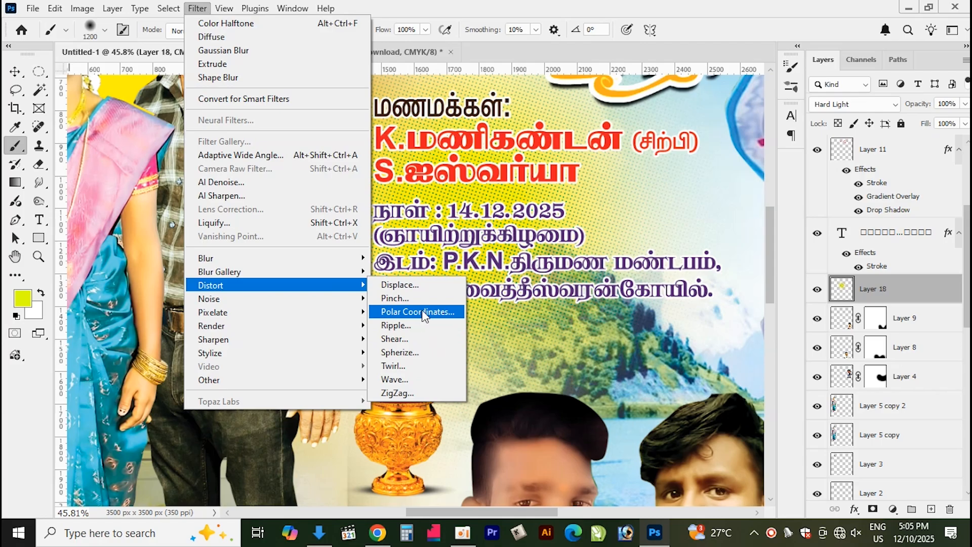
left_click(414, 352)
left_click(593, 115)
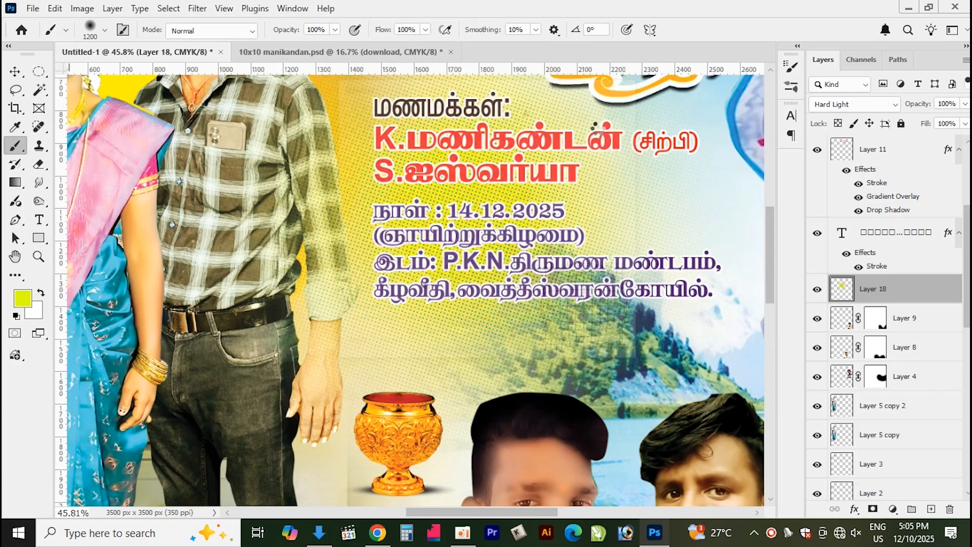
Erase part of the yellow halftone glow below the address text with a large eraser brush
scroll(528, 229, "down", 3)
scroll(528, 229, "down", 2)
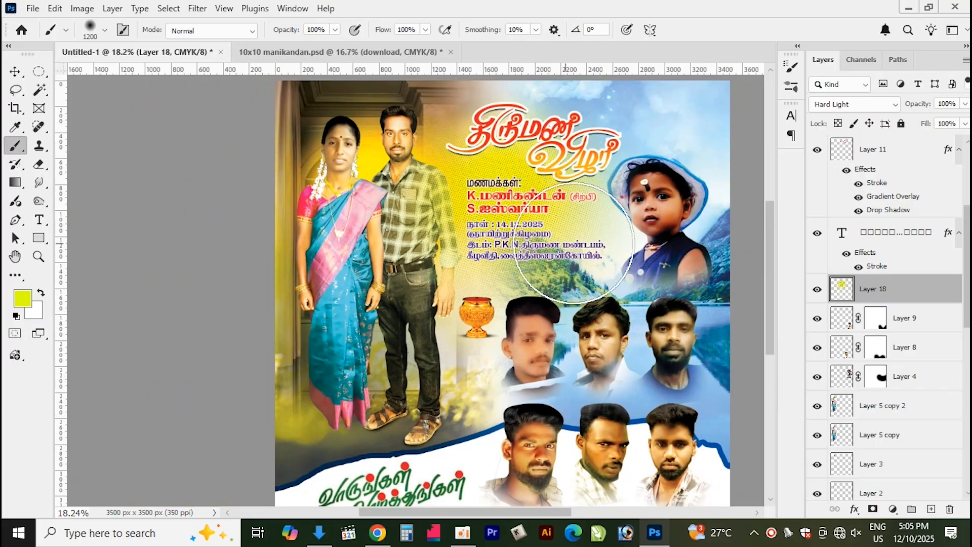
scroll(633, 233, "up", 1)
key("e")
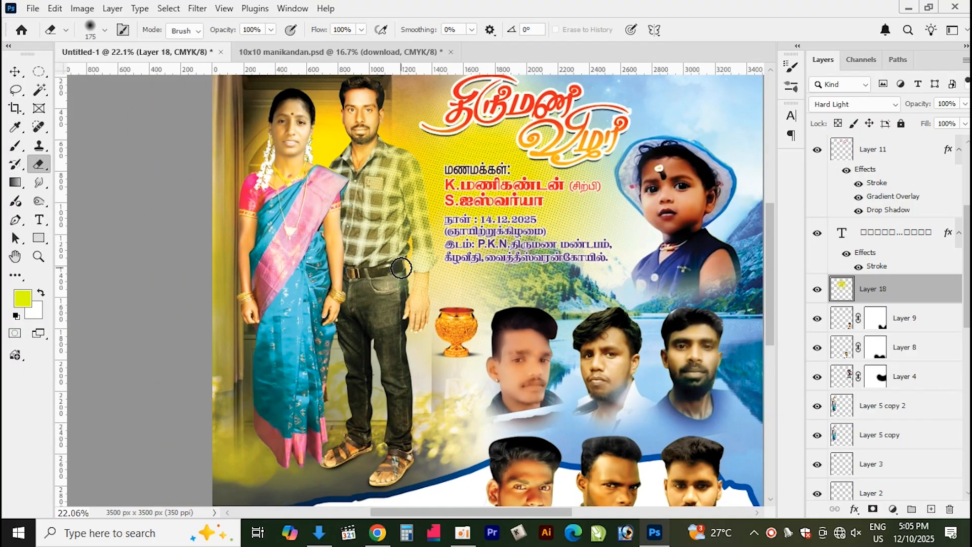
key("bracketright")
key("bracketright")
key("bracketright")
key("bracketright")
key("bracketright")
mouse_move(397, 261)
left_mouse_down()
mouse_move(397, 168)
mouse_move(387, 212)
mouse_move(401, 273)
mouse_move(388, 147)
mouse_move(406, 126)
mouse_move(397, 206)
left_mouse_up()
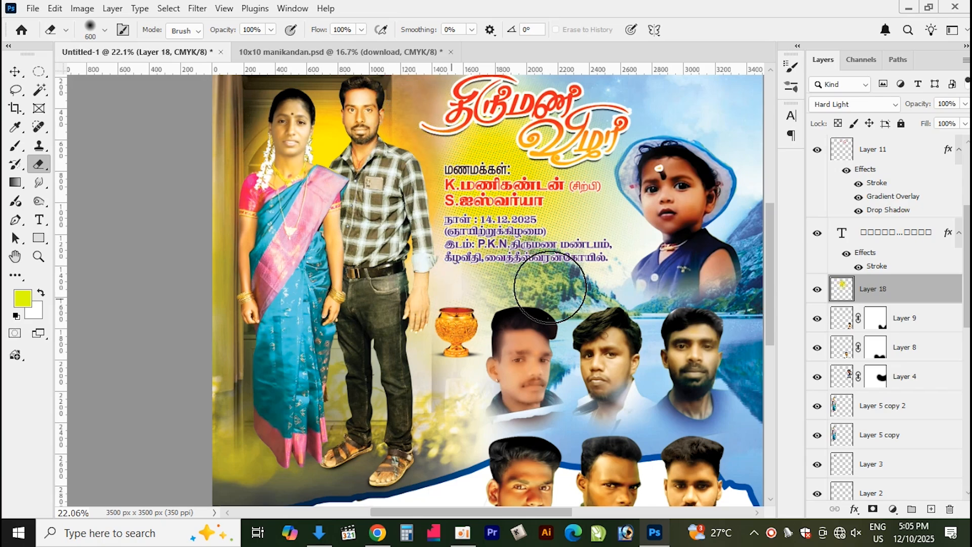
Select the woman's layer and brighten her saree with the Dodge tool at Midtones, 50% exposure
scroll(590, 253, "down", 2)
scroll(598, 255, "up", 1)
scroll(602, 274, "down", 1)
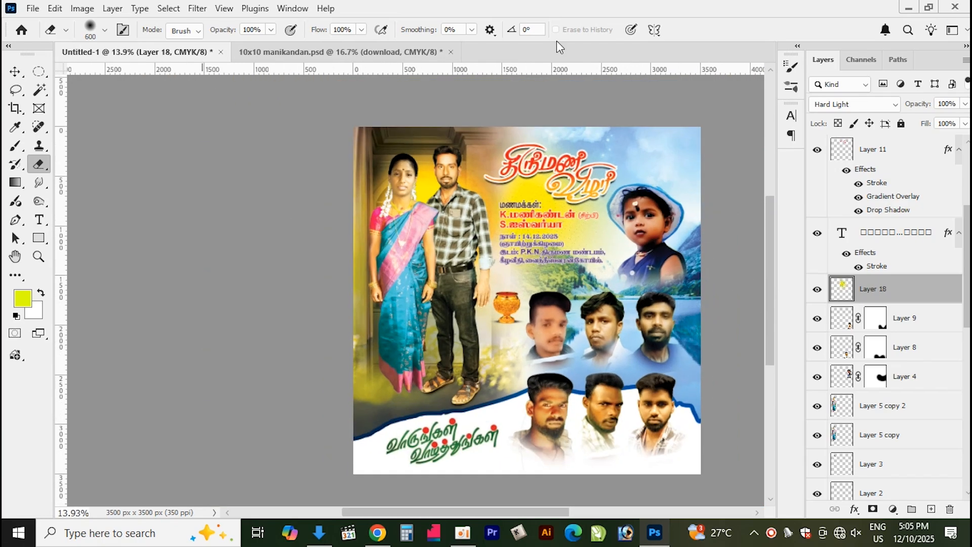
scroll(645, 241, "up", 1)
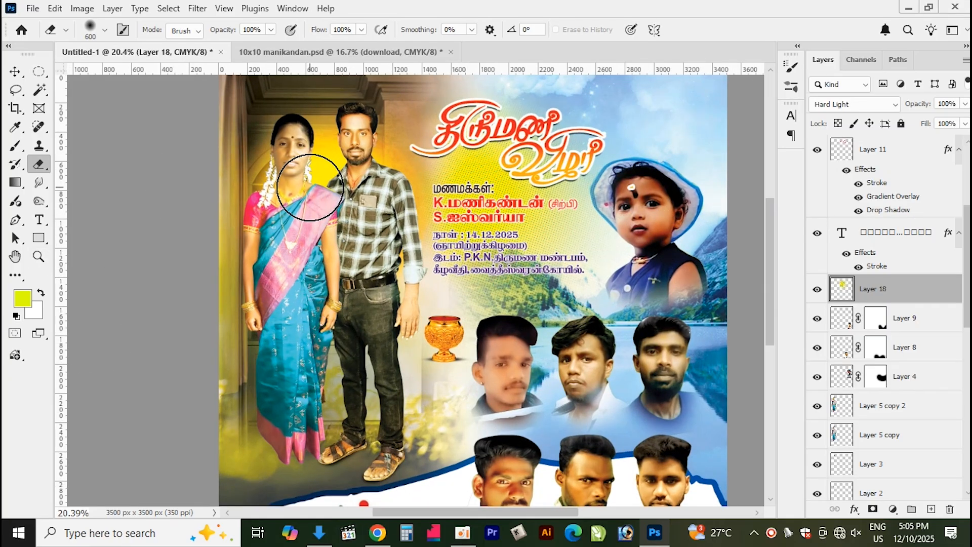
key("v")
left_click(288, 272)
key("o")
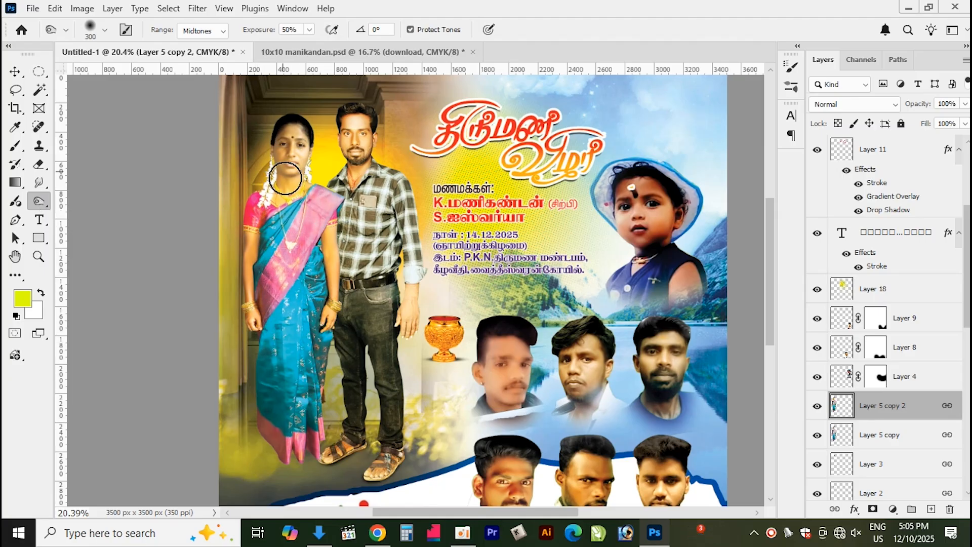
mouse_move(331, 293)
left_mouse_down()
mouse_move(330, 379)
mouse_move(304, 440)
mouse_move(284, 306)
mouse_move(284, 382)
mouse_move(272, 419)
mouse_move(312, 383)
left_mouse_up()
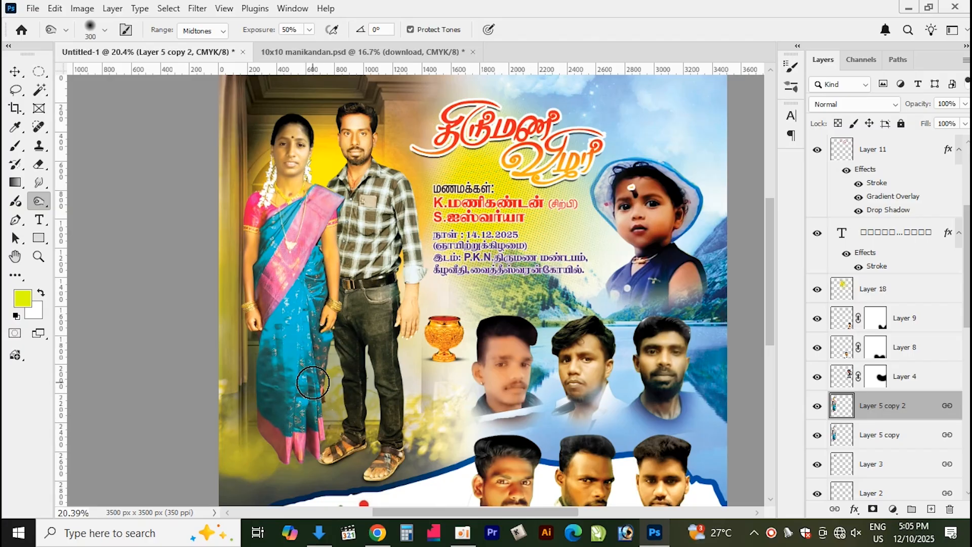
Select the man's layer and brighten his shirt and trousers with the Dodge tool
left_click(376, 201, "ctrl")
left_click_drag(389, 200, 409, 278)
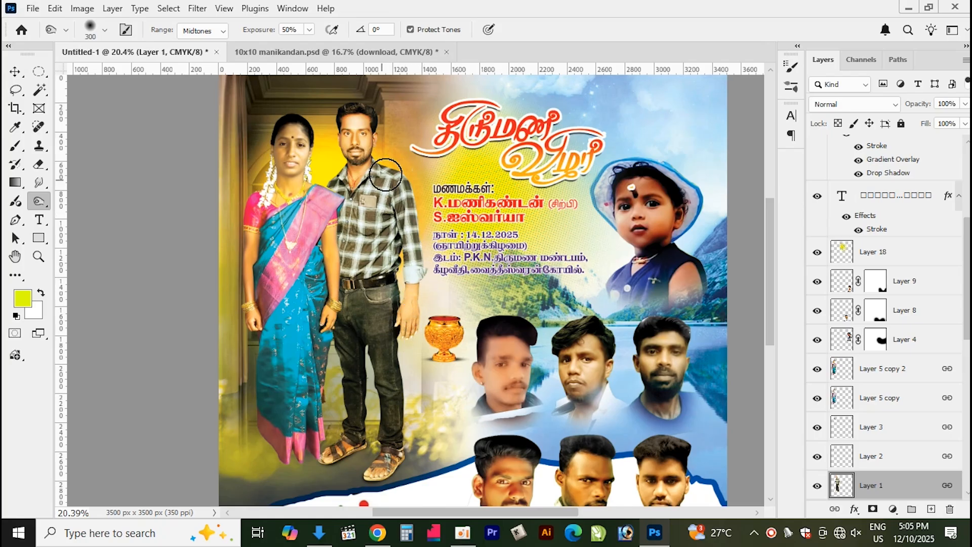
left_click_drag(348, 190, 392, 391)
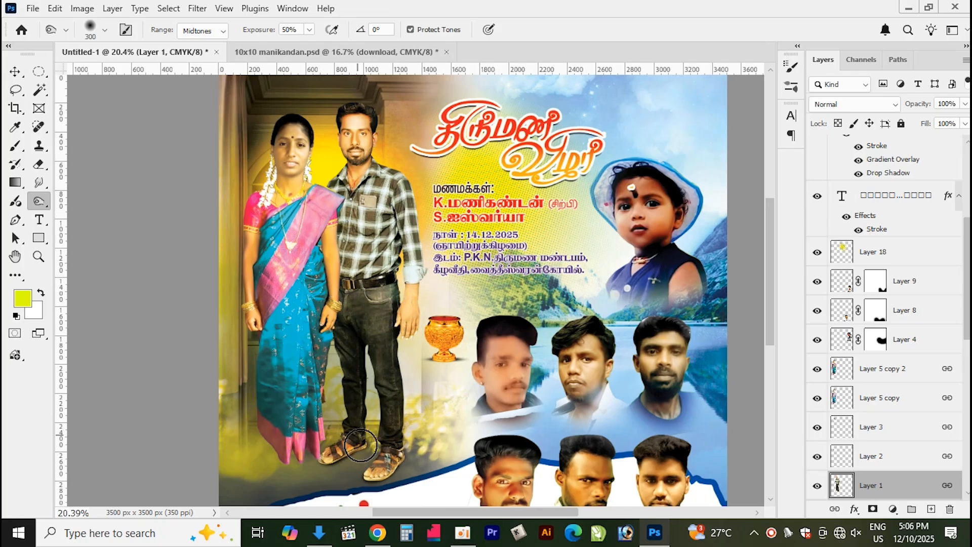
Close the 10x10 manikandan.psd document without saving its changes
scroll(60, 102, "down", 2)
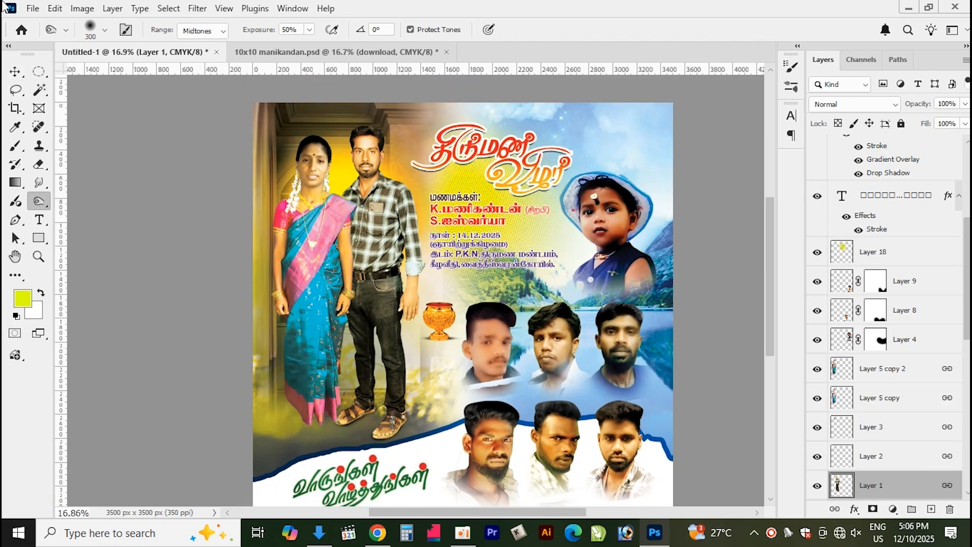
left_click(353, 53)
left_click(446, 52)
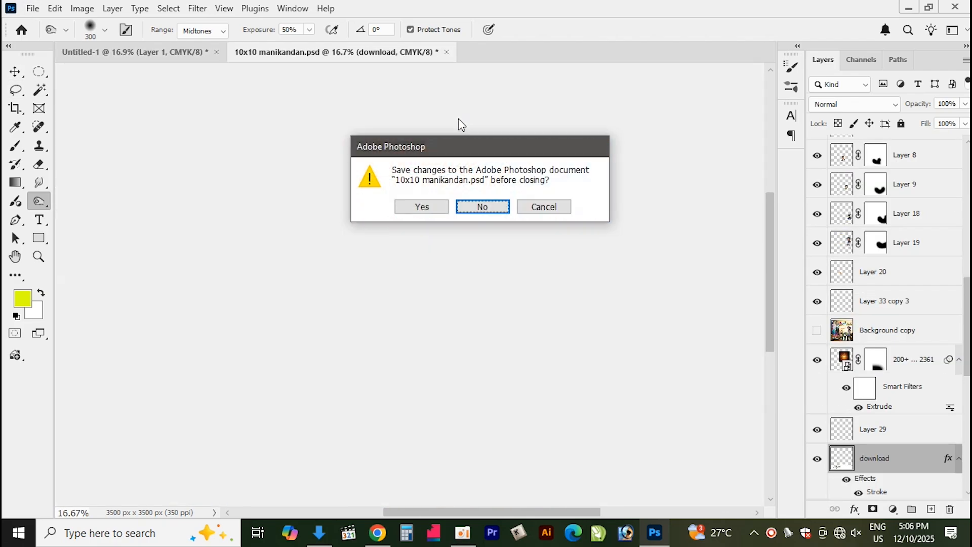
key("Return")
Save a copy of the poster to the Desktop as JPEG Untitled-1.jpg at Maximum quality
left_click(32, 8)
left_click(75, 181)
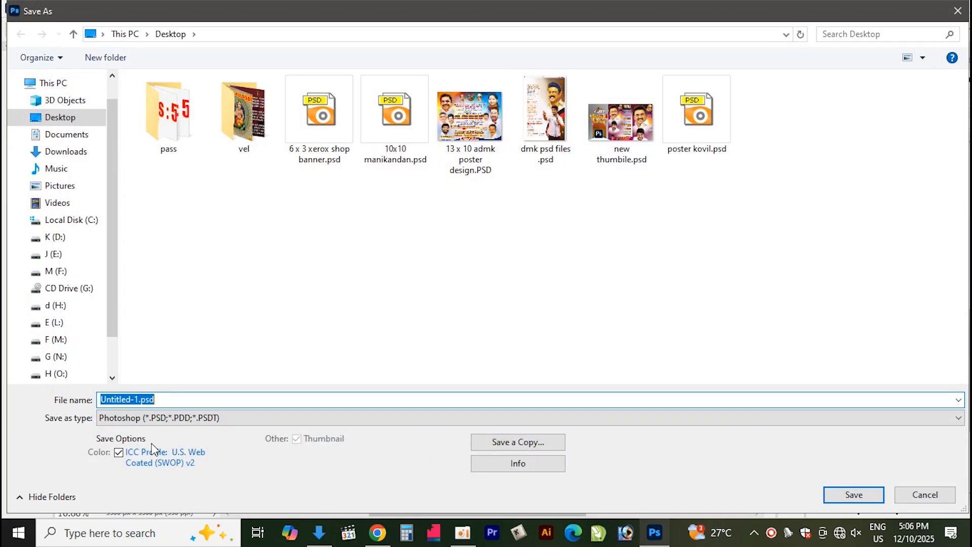
left_click(165, 418)
left_click(167, 431)
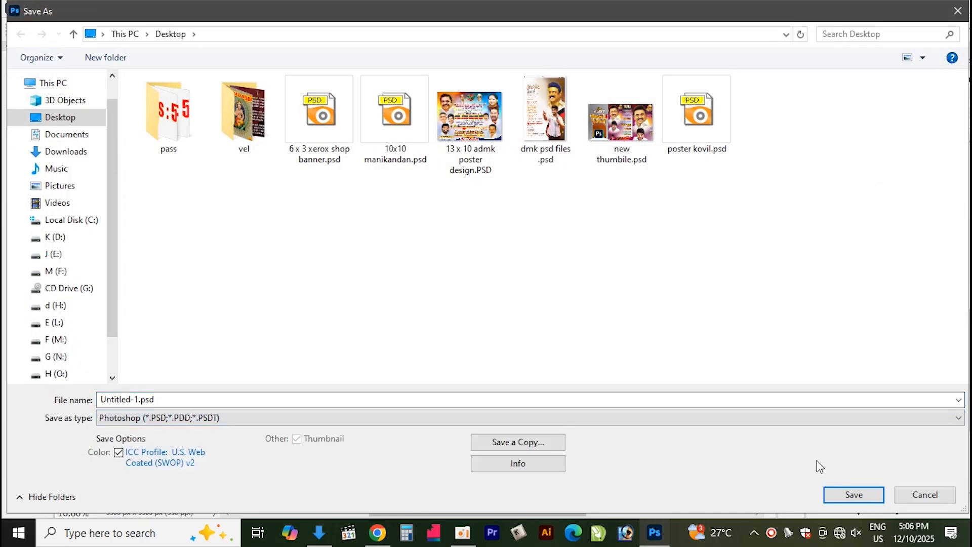
left_click(518, 442)
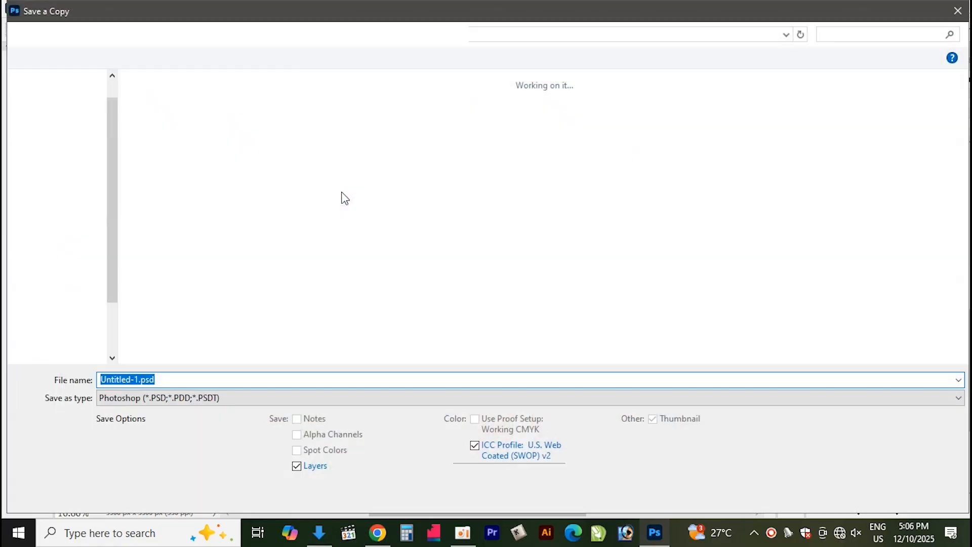
left_click(232, 399)
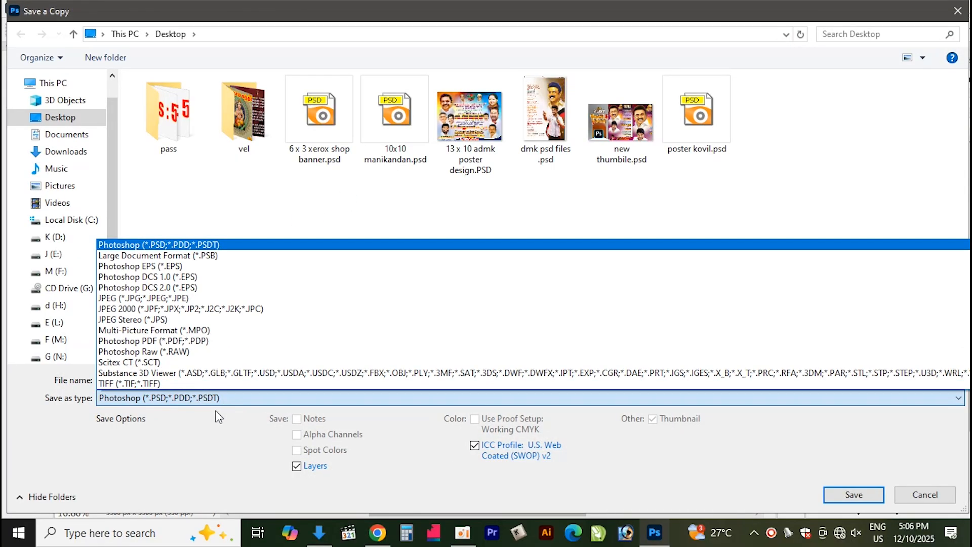
left_click(169, 299)
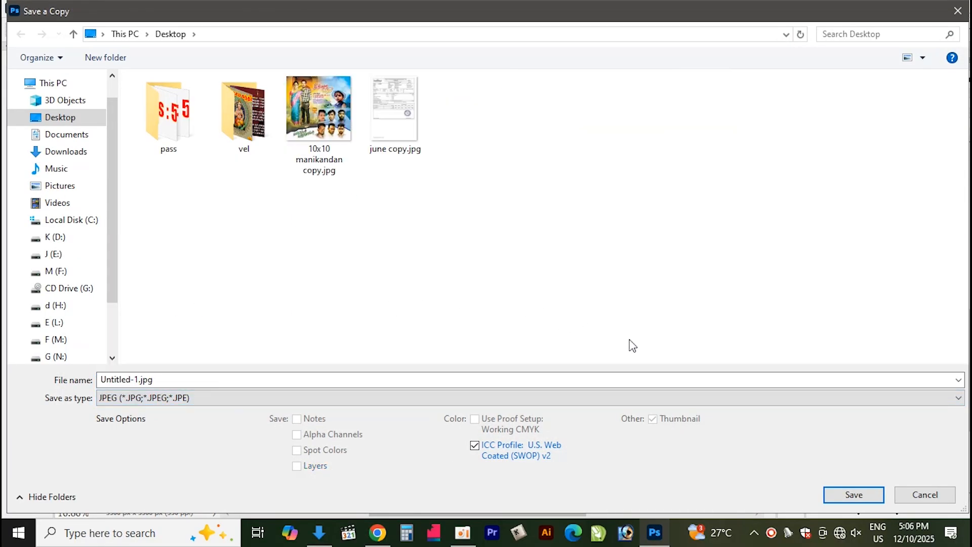
left_click(868, 500)
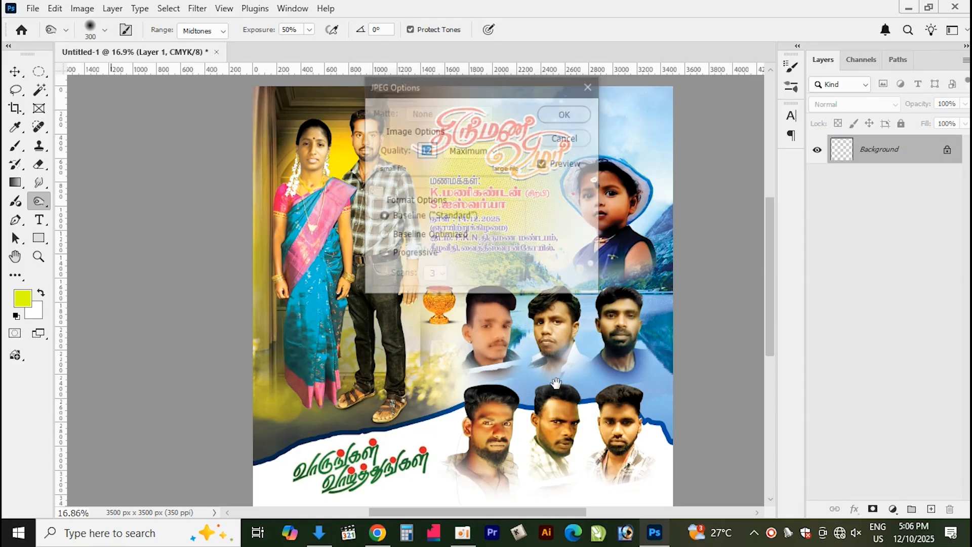
key("Return")
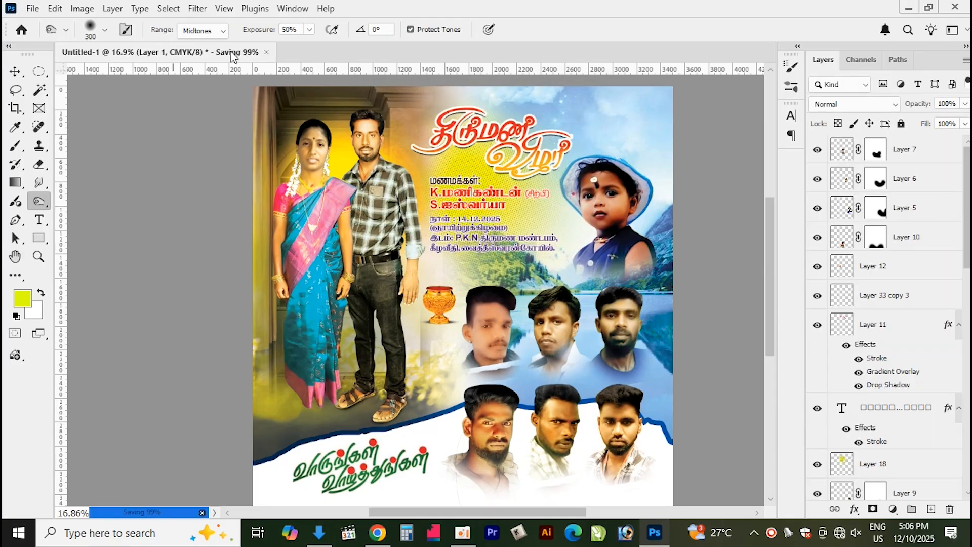
Close the layered poster without saving and open the exported Untitled-1.jpg from the Desktop
left_click(216, 52)
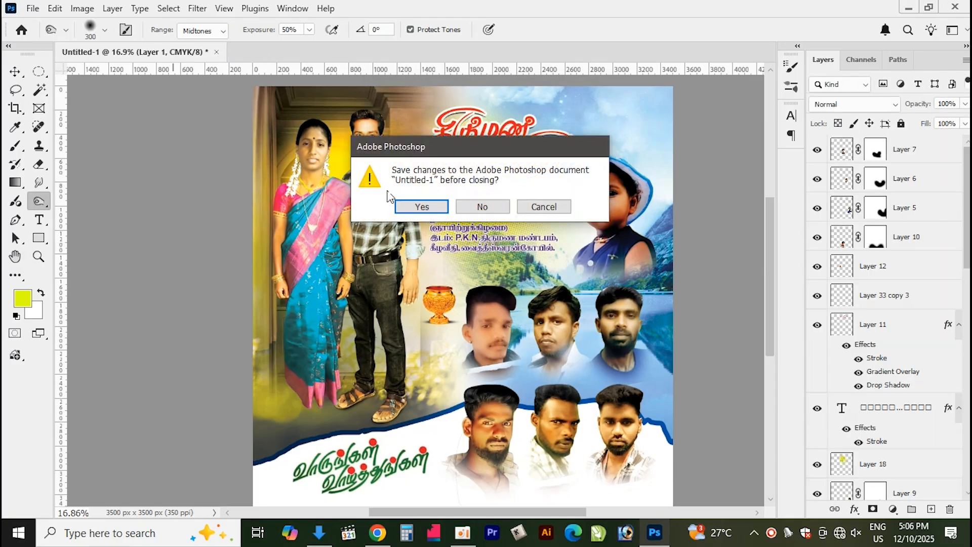
left_click(497, 207)
key("ctrl+o")
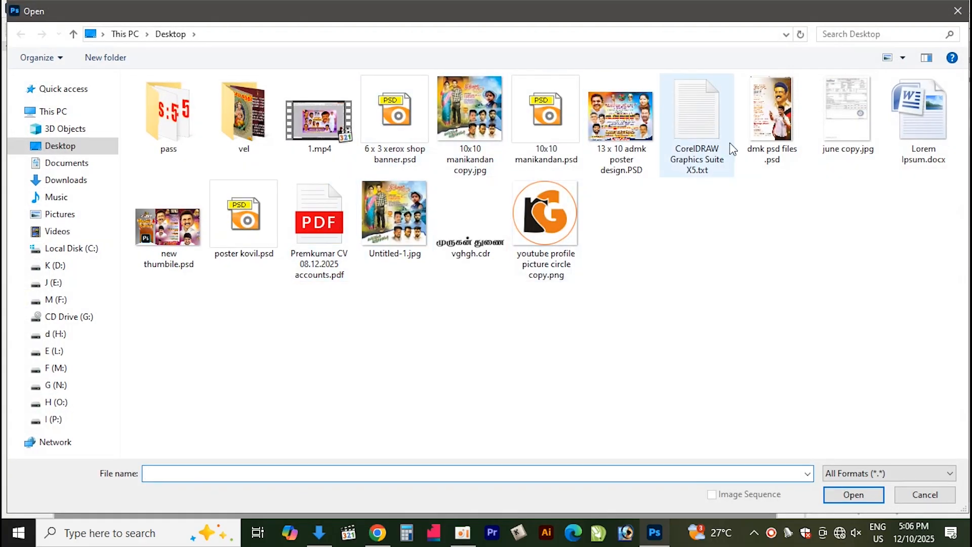
left_click(395, 215)
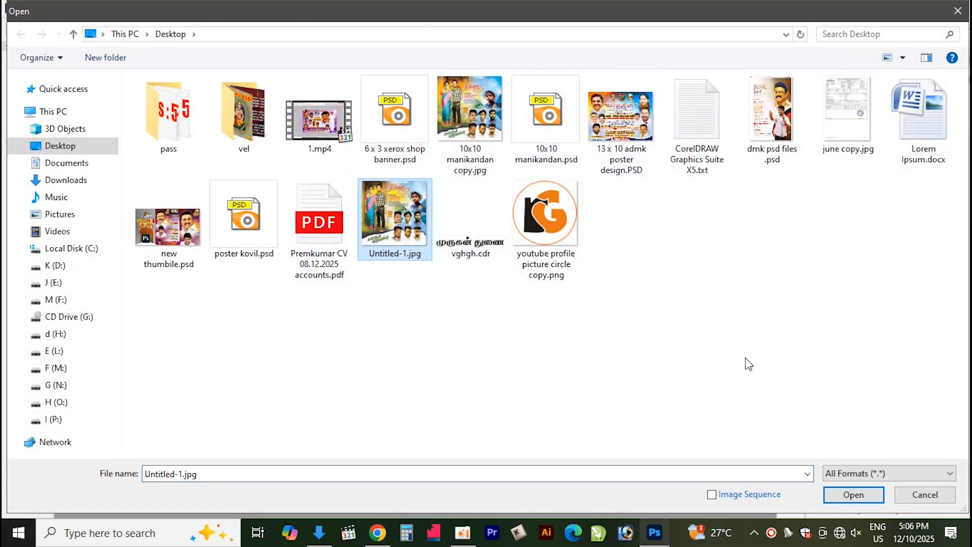
left_click(853, 495)
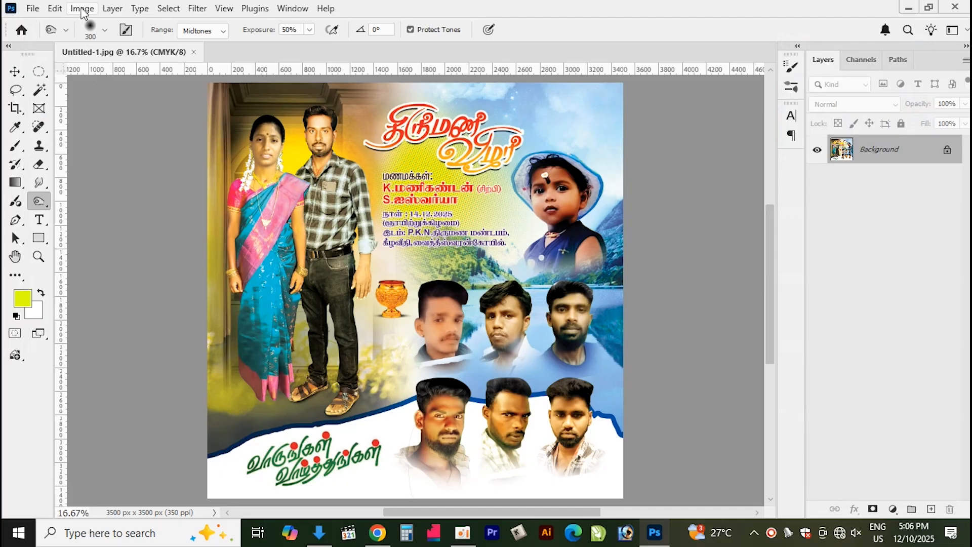
Convert the opened JPEG to RGB Color mode
left_click(83, 8)
mouse_move(101, 24)
left_click(273, 80)
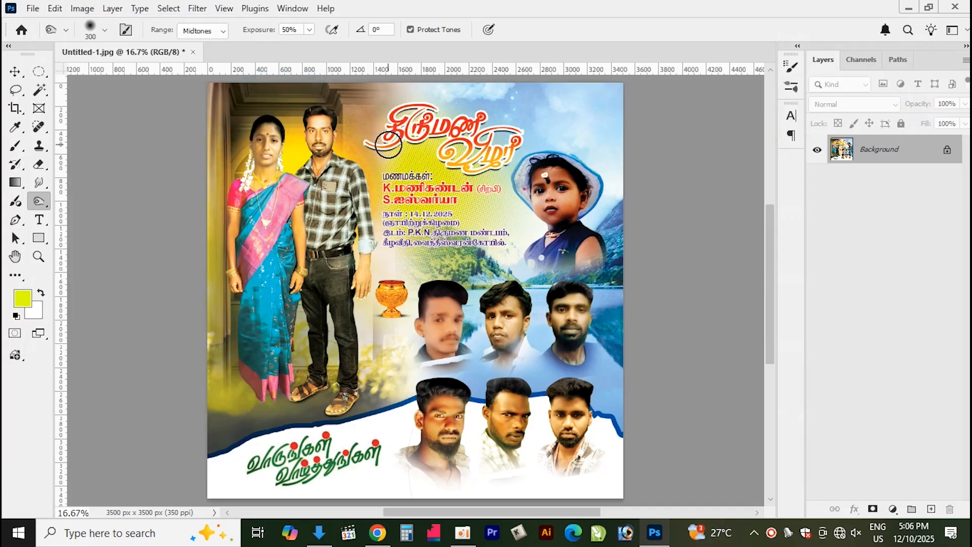
left_click(193, 52)
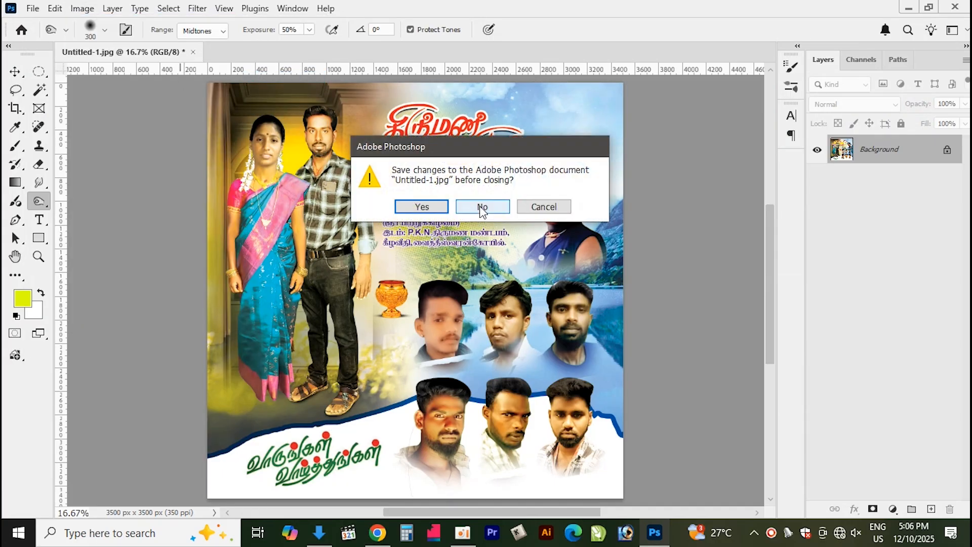
left_click(559, 208)
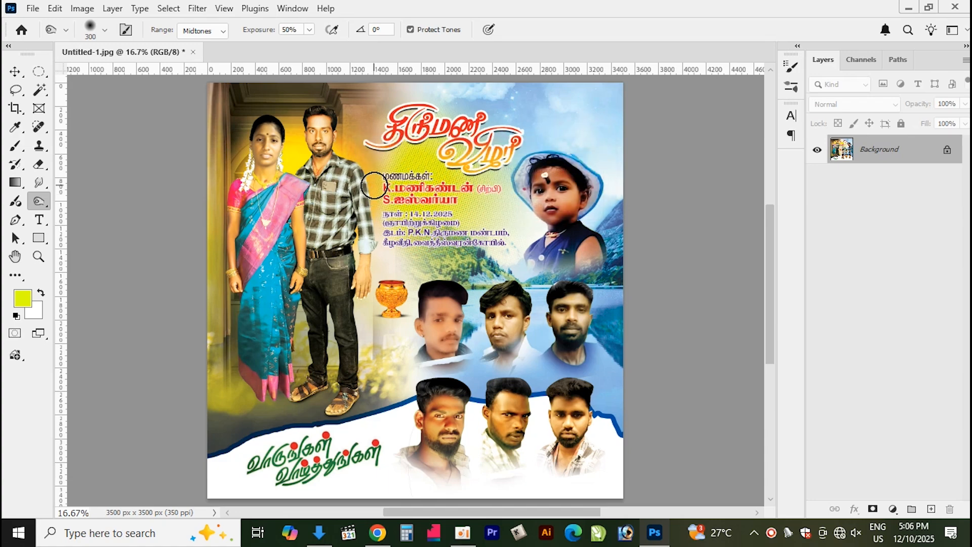